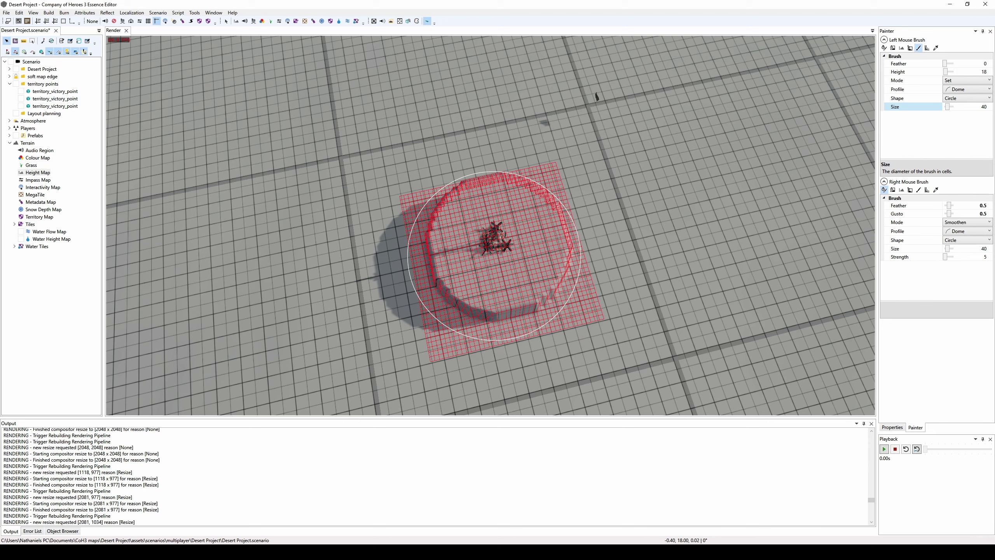
- Paint a flat circular plateau around the central victory point with the height brush set to height 18 and size 40
click(497, 245)
drag(498, 254, 495, 252)
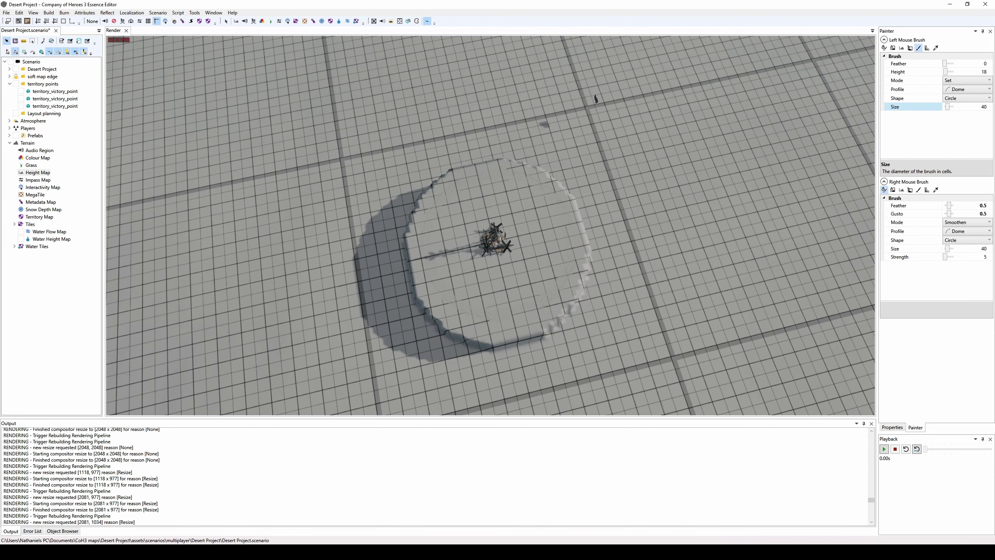
- Set the height brush to a height of 16 and a size of 32
click(980, 72)
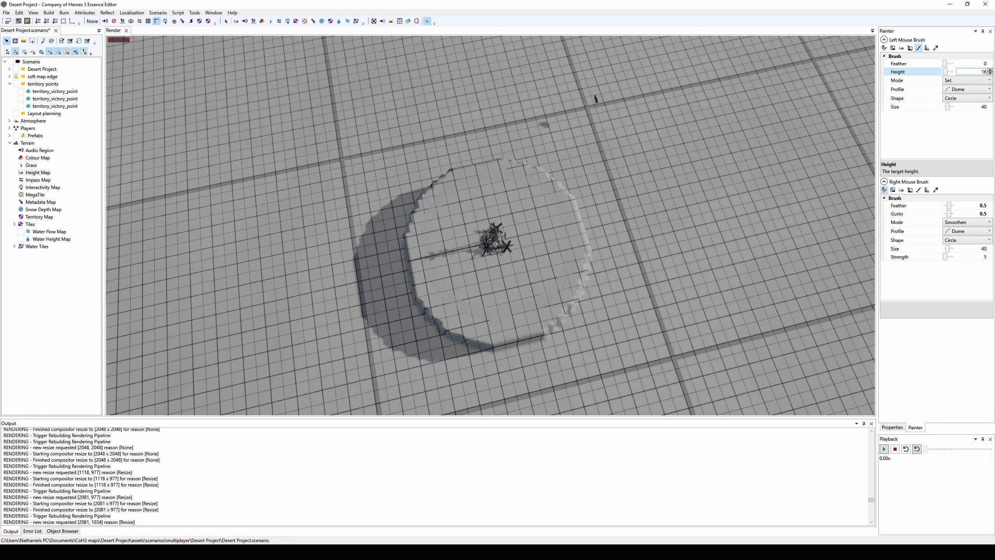
click(963, 107)
text(32)
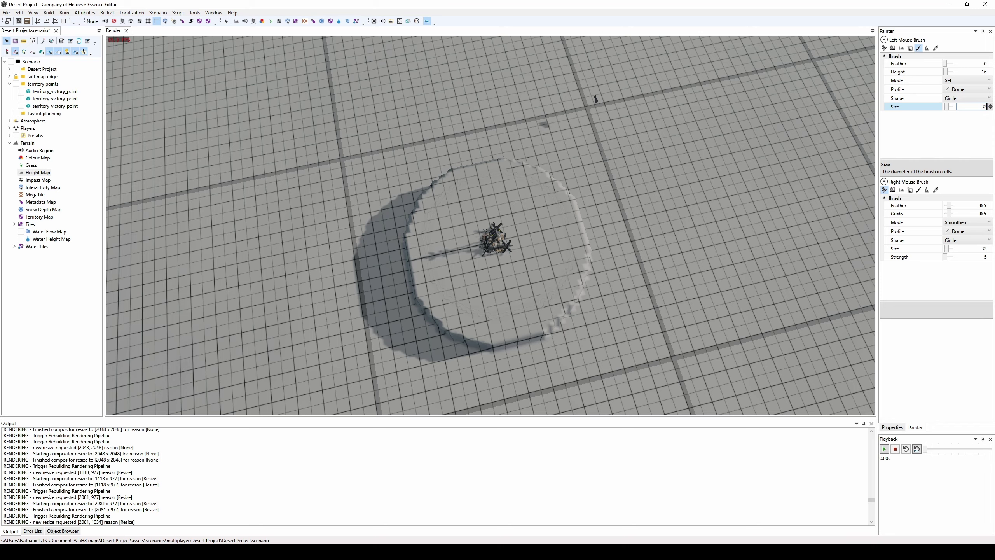
alt+drag(604, 386, 599, 392)
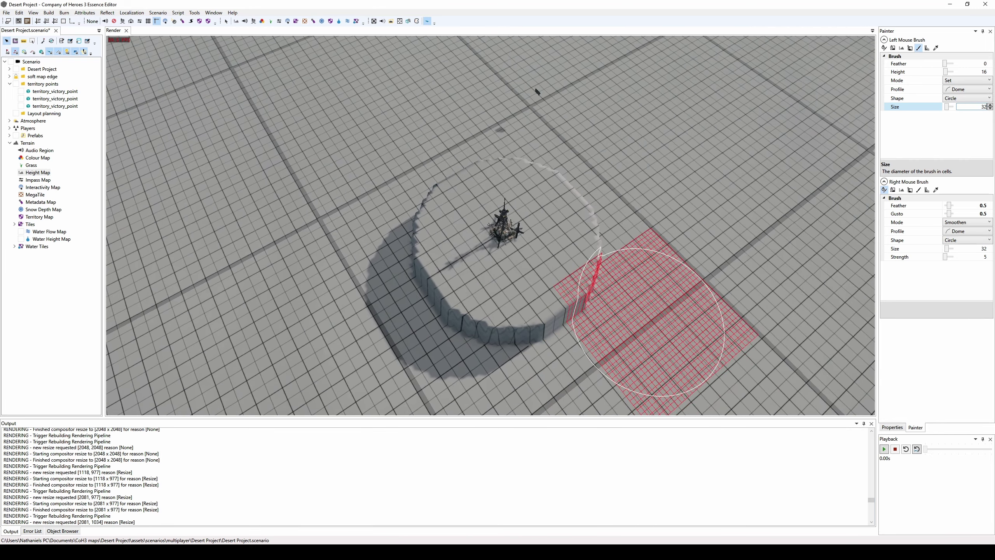
- Try to paint a lower terrace at height 16 around the central plateau, and undo the strokes
mouse_move(648, 318)
alt+mouse_down()
mouse_move(654, 324)
mouse_move(644, 299)
mouse_move(654, 266)
mouse_move(611, 157)
mouse_move(497, 121)
mouse_move(400, 129)
mouse_move(351, 229)
mouse_move(346, 313)
mouse_move(357, 340)
mouse_move(423, 364)
mouse_move(497, 409)
alt+mouse_up()
key(ctrl+z)
mouse_move(554, 392)
mouse_down()
mouse_move(491, 127)
mouse_move(413, 132)
mouse_move(398, 156)
mouse_up()
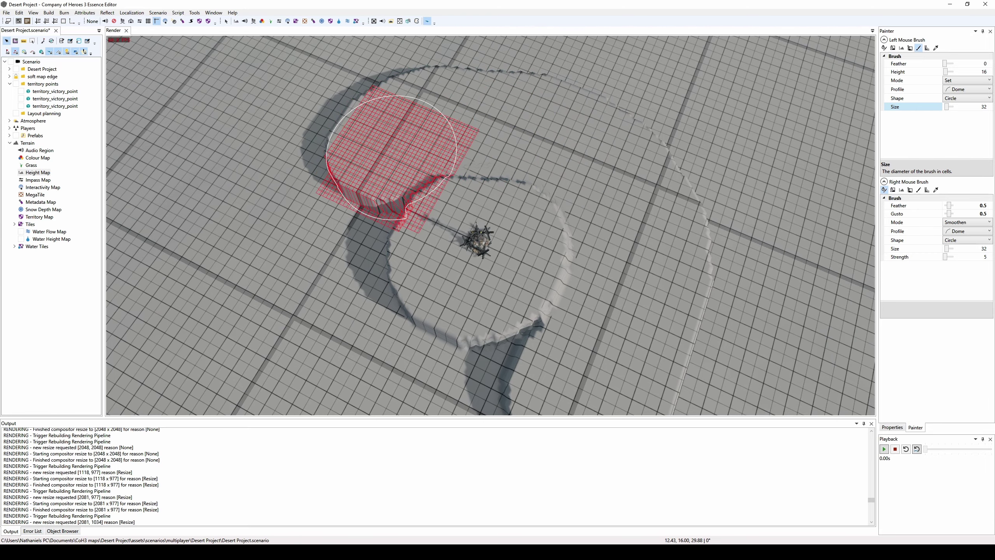
mouse_move(397, 157)
middle_down()
mouse_move(411, 159)
mouse_move(324, 168)
mouse_move(416, 288)
middle_up()
key(ctrl+z)
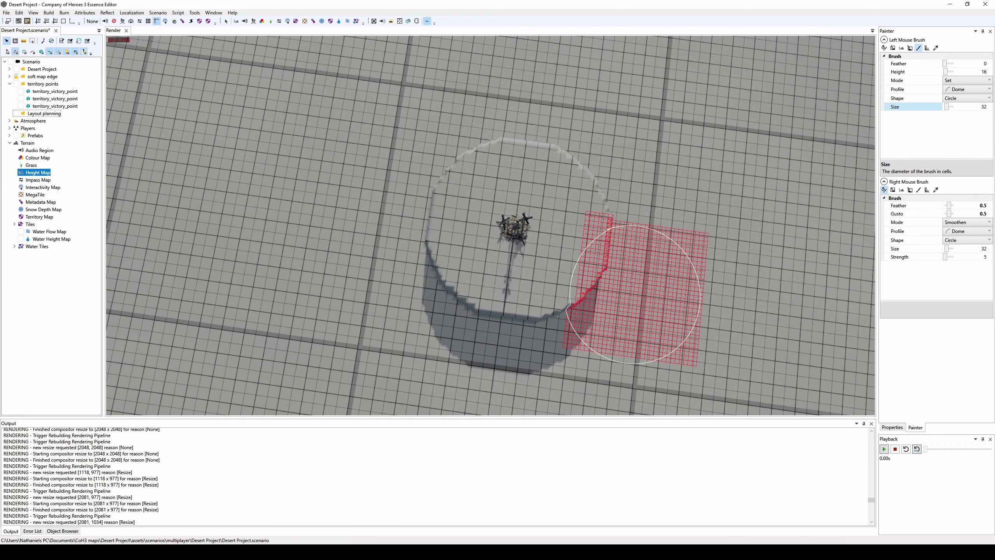
- Paint rounded, overlapping terrace lobes at height 16 around the edge of the central plateau
click(661, 265)
middle_drag(661, 265, 470, 177)
scroll(470, 235, up, 5)
click(441, 353)
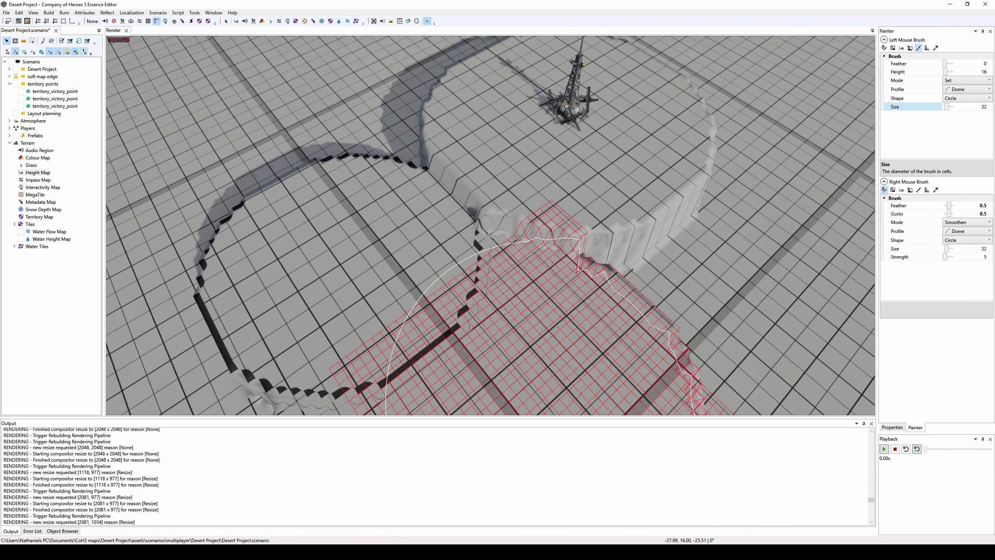
middle_drag(622, 384, 392, 235)
click(386, 137)
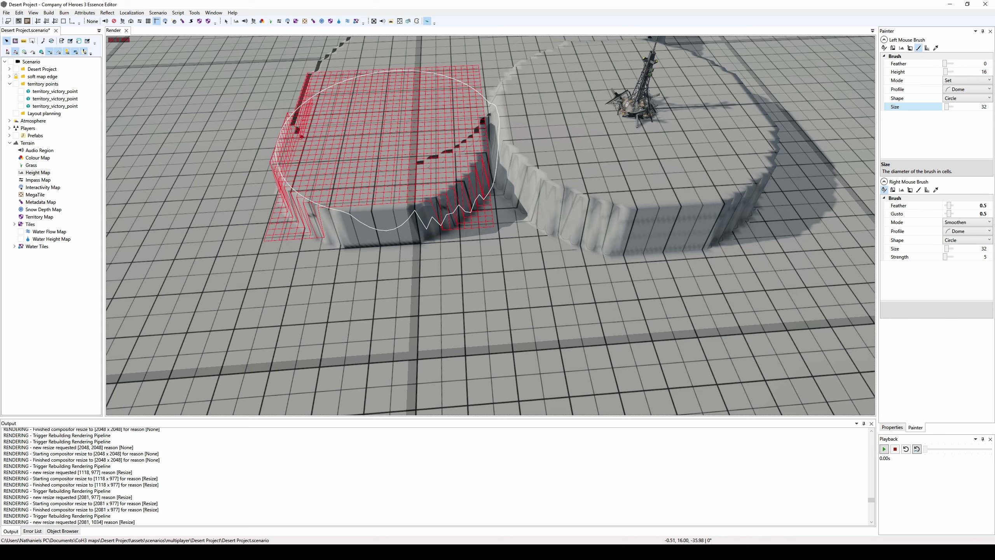
click(382, 150)
mouse_move(382, 149)
mouse_down()
mouse_move(378, 178)
mouse_move(397, 187)
mouse_move(423, 243)
mouse_move(495, 296)
mouse_move(587, 314)
mouse_move(768, 317)
mouse_move(635, 294)
mouse_move(603, 214)
mouse_up()
- Set the brush height to 14 and paint the next lower terrace around the height-16 terrace
mouse_move(506, 311)
alt+mouse_down()
mouse_move(411, 212)
mouse_move(566, 286)
mouse_move(579, 239)
mouse_move(566, 268)
mouse_move(411, 231)
mouse_move(344, 147)
alt+mouse_up()
scroll(377, 192, down, 5)
scroll(386, 202, down, 4)
double_click(983, 72)
text(14)
mouse_move(627, 313)
mouse_down()
mouse_move(646, 286)
mouse_move(638, 45)
mouse_up()
alt+drag(638, 45, 625, 45)
- Set the brush height to 12 and paint another terrace outside the height-14 one
double_click(984, 72)
text(12)
drag(505, 282, 576, 202)
mouse_move(576, 202)
alt+mouse_down()
mouse_move(560, 218)
mouse_move(355, 151)
mouse_move(527, 249)
mouse_move(510, 249)
alt+mouse_up()
- Raise a small summit at the victory point using brush height 20 and size 24
mouse_move(799, 247)
alt+mouse_down()
mouse_move(642, 310)
mouse_move(586, 280)
alt+mouse_up()
double_click(975, 72)
text(20)
double_click(975, 107)
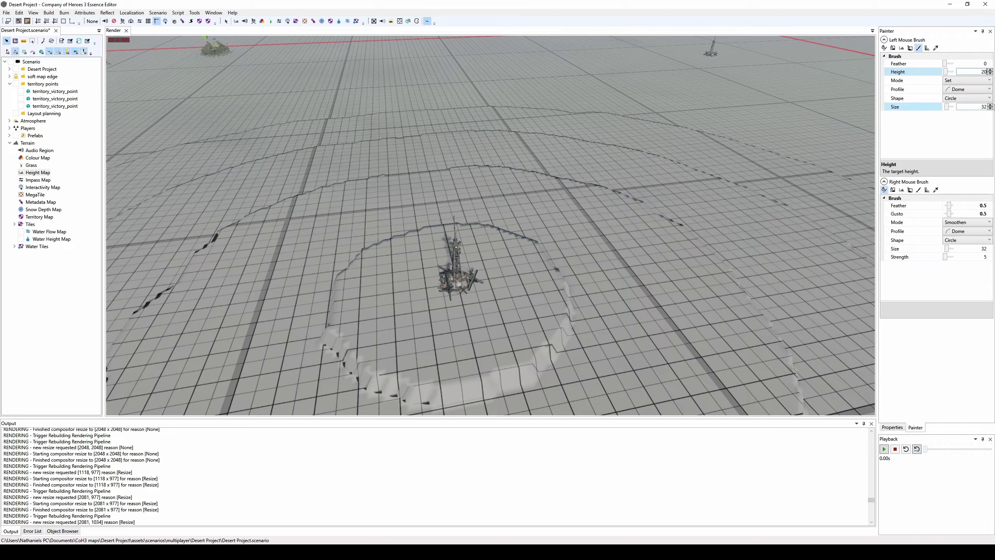
text(24)
scroll(446, 277, up, 5)
mouse_move(474, 275)
alt+mouse_down()
mouse_move(446, 277)
mouse_move(509, 260)
mouse_move(509, 271)
mouse_move(593, 193)
mouse_move(350, 13)
alt+mouse_up()
click(446, 278)
- Set the brush height to 18 and stamp two areas beside the central summit
scroll(509, 260, down, 5)
double_click(975, 72)
text(18)
click(371, 225)
click(599, 215)
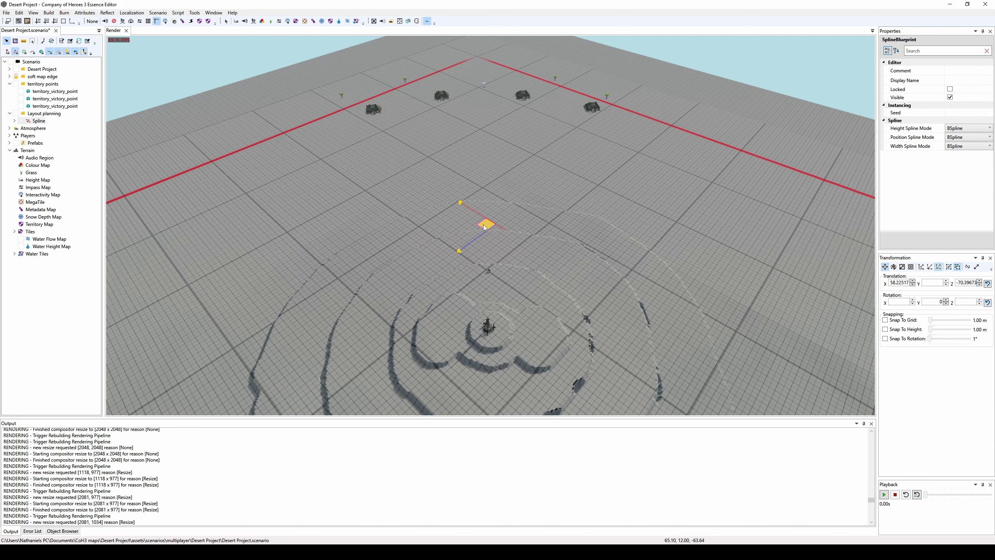
- Move the layout planning spline away from the hill to about X 91, Z -115
drag(478, 222, 494, 181)
key(Up)
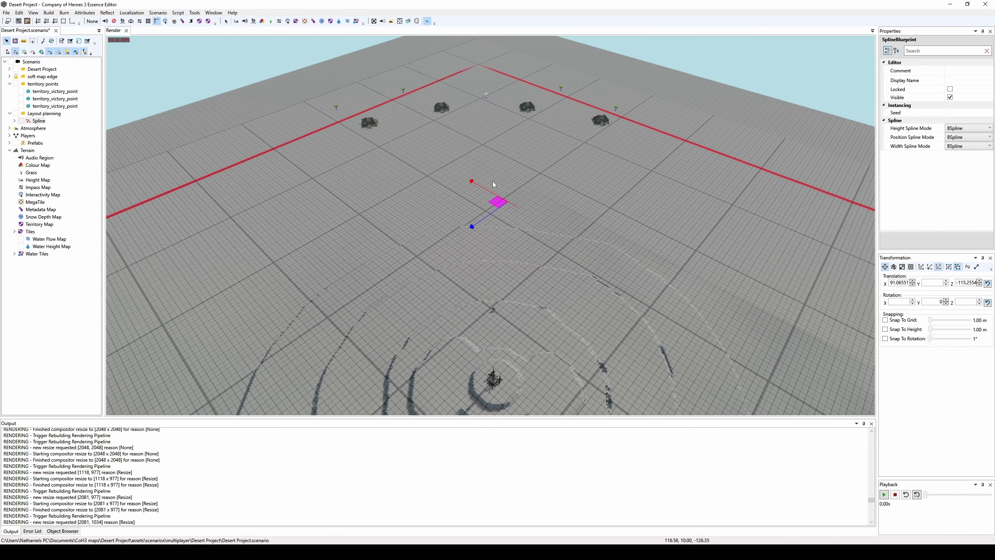
scroll(493, 182, up, 1)
key(Up)
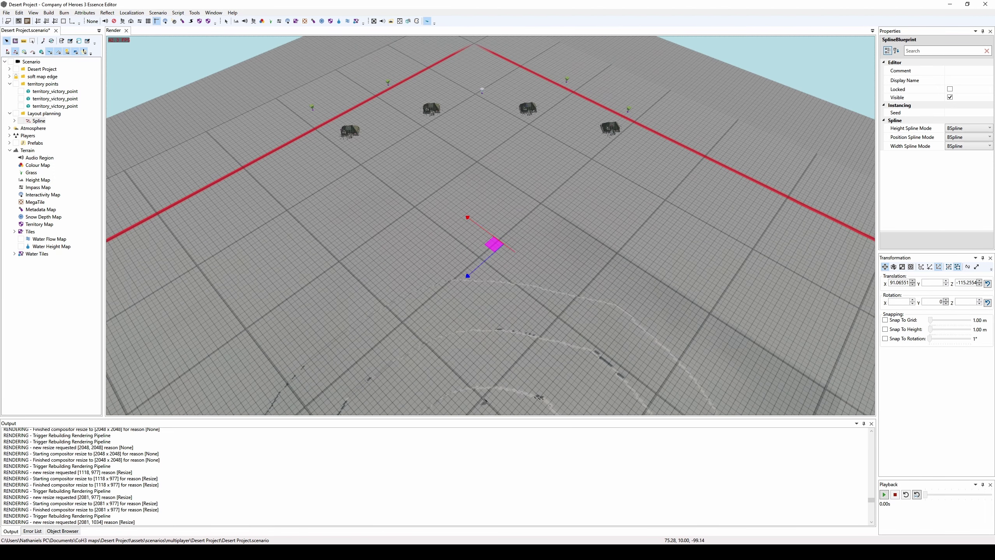
middle_drag(491, 254, 493, 238)
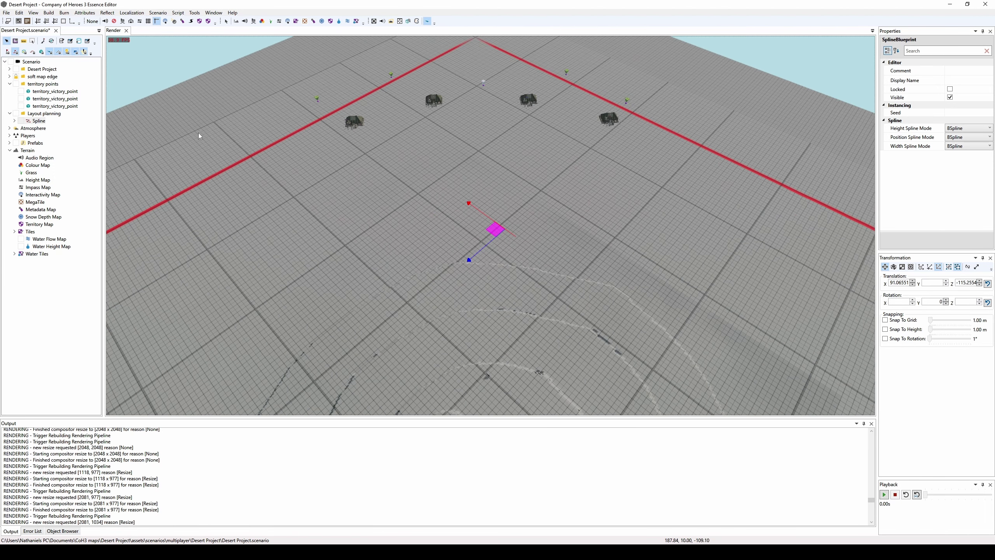
- Collapse the layout planning and territory points folders, and lock the territory points and Desert Project folders
click(10, 113)
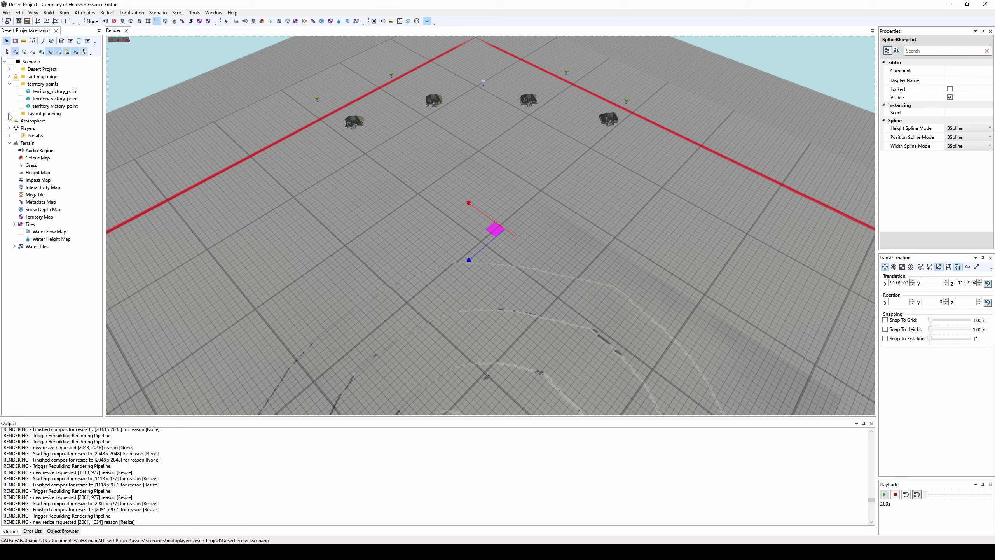
click(10, 84)
click(16, 84)
click(17, 69)
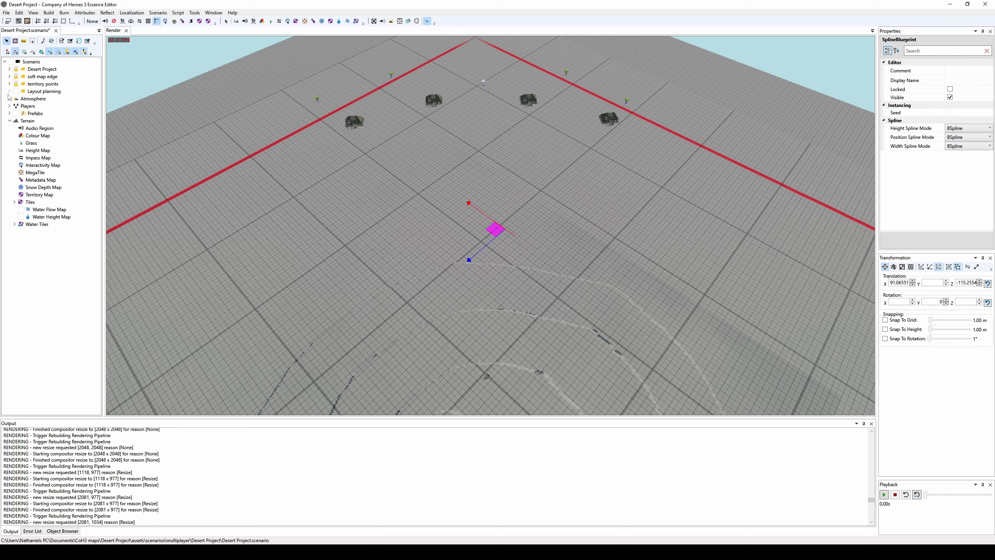
- Add a Strip Component to the spline in the layout planning folder
click(9, 91)
right_click(40, 99)
click(50, 103)
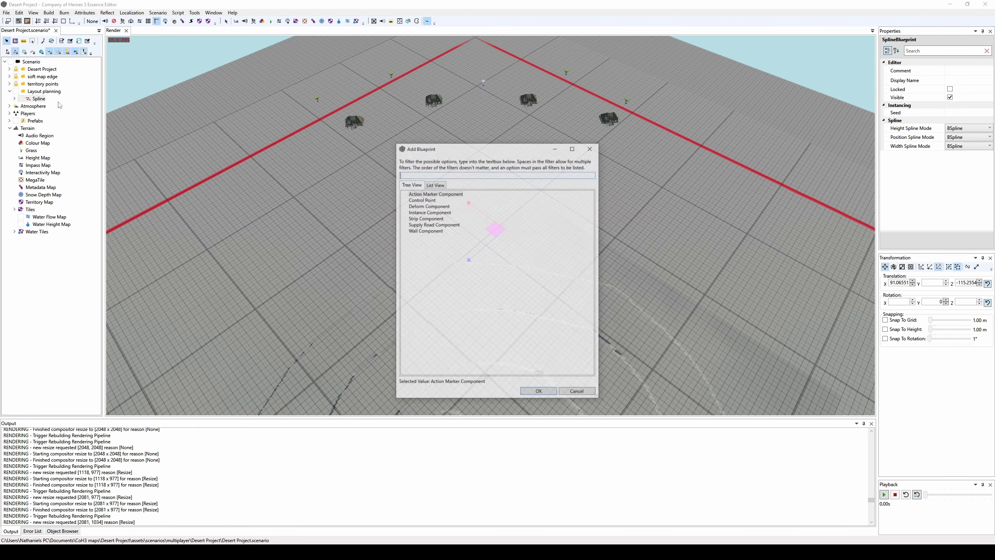
text(str)
click(434, 194)
click(543, 392)
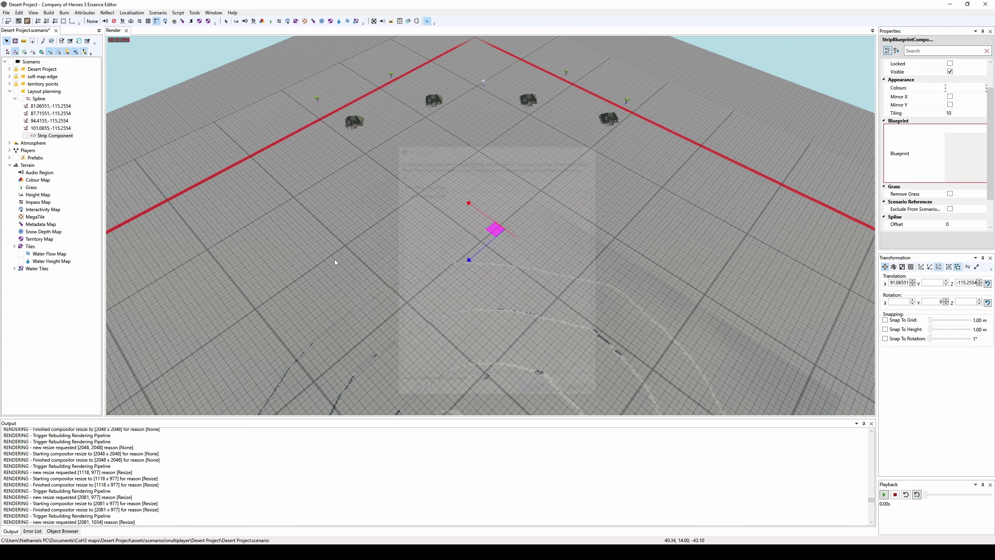
- Move the whole spline near the crossing of the major grid lines and set its X translation to 100
click(37, 101)
scroll(431, 202, up, 5)
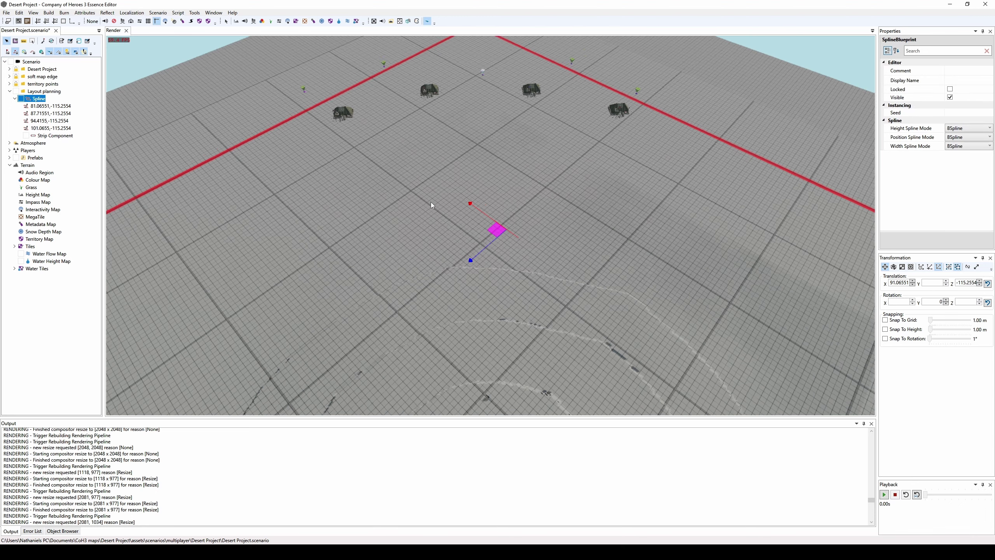
drag(529, 239, 432, 270)
click(892, 284)
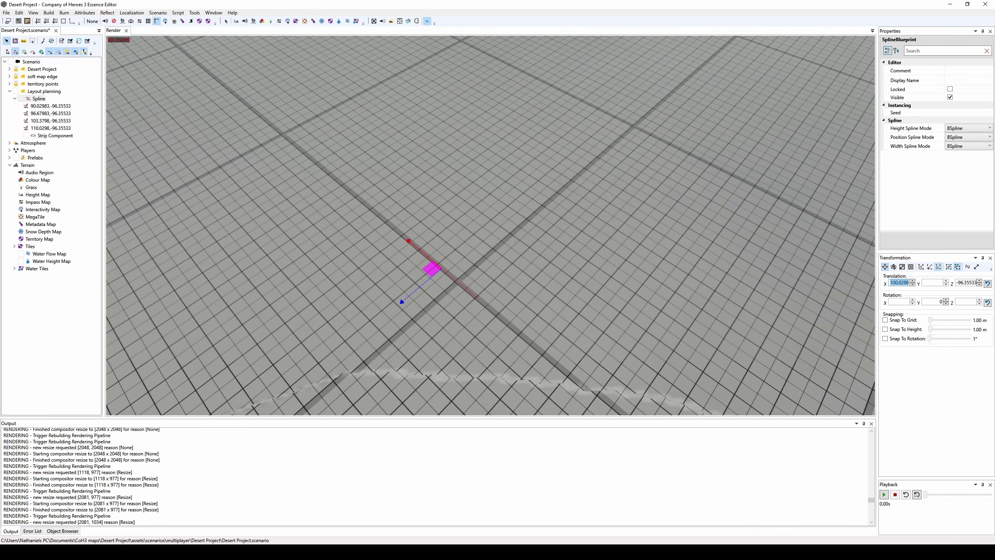
text(100)
key(Return)
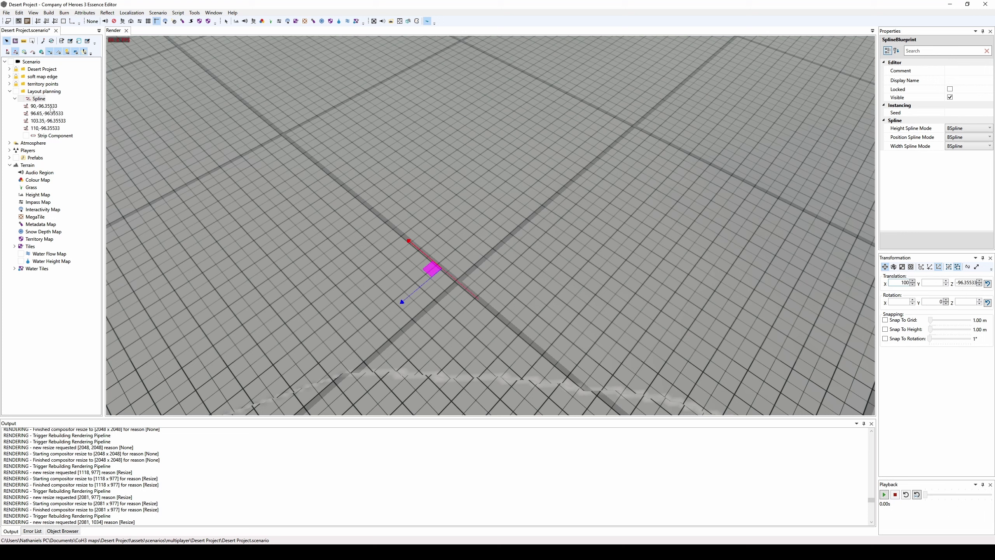
- Move the spline's first control point along the X axis to about 85
click(52, 107)
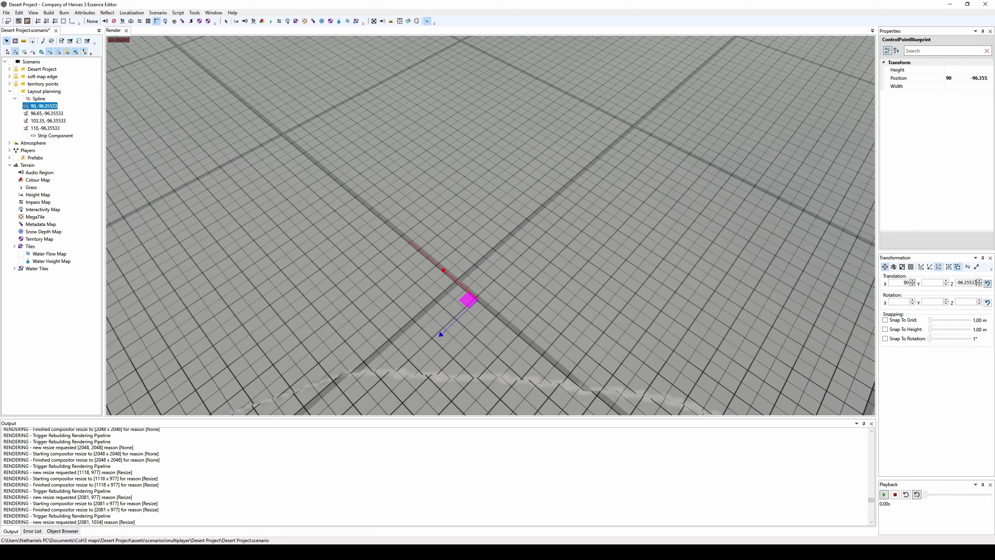
click(973, 283)
drag(444, 272, 467, 299)
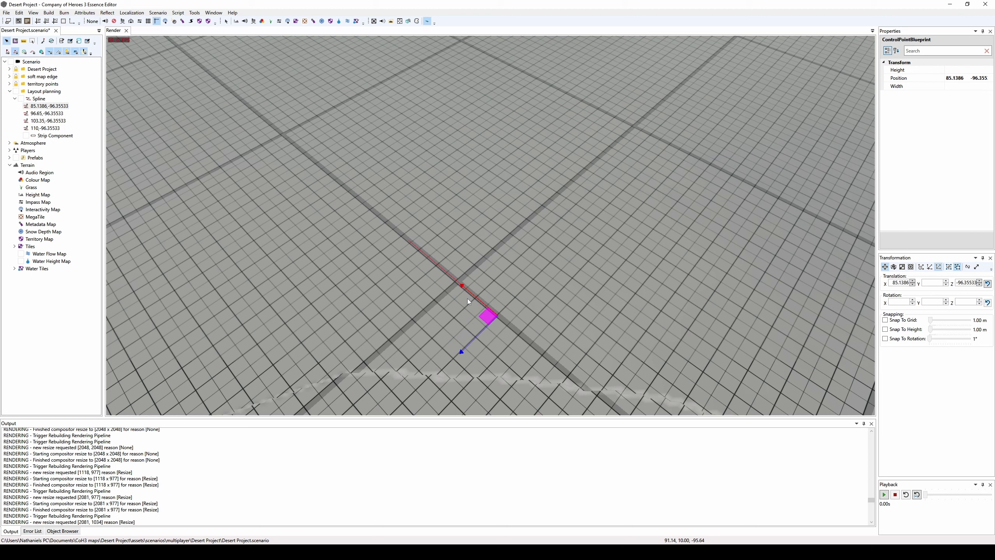
click(49, 113)
- Select all four spline control points and set their Z translation to -100
click(54, 106)
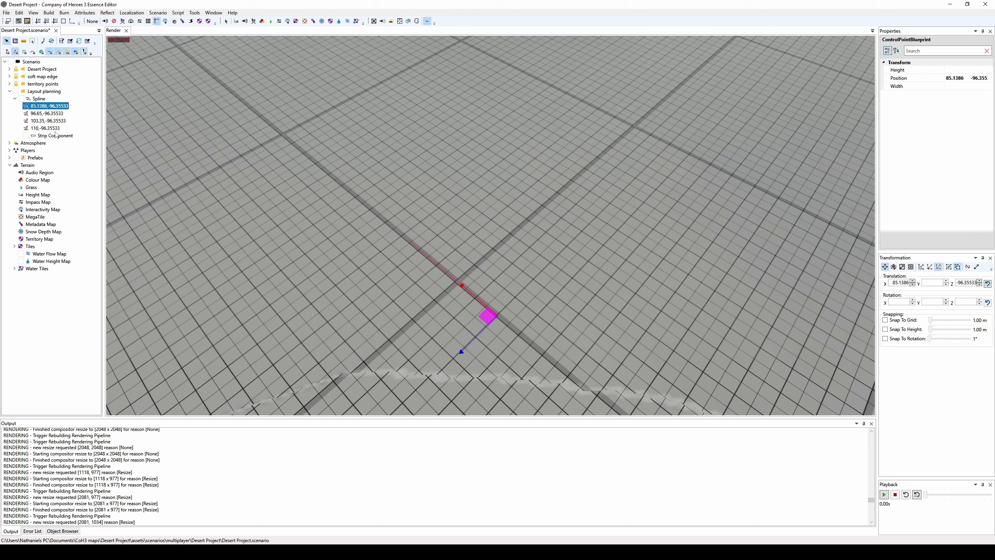
shift+click(55, 128)
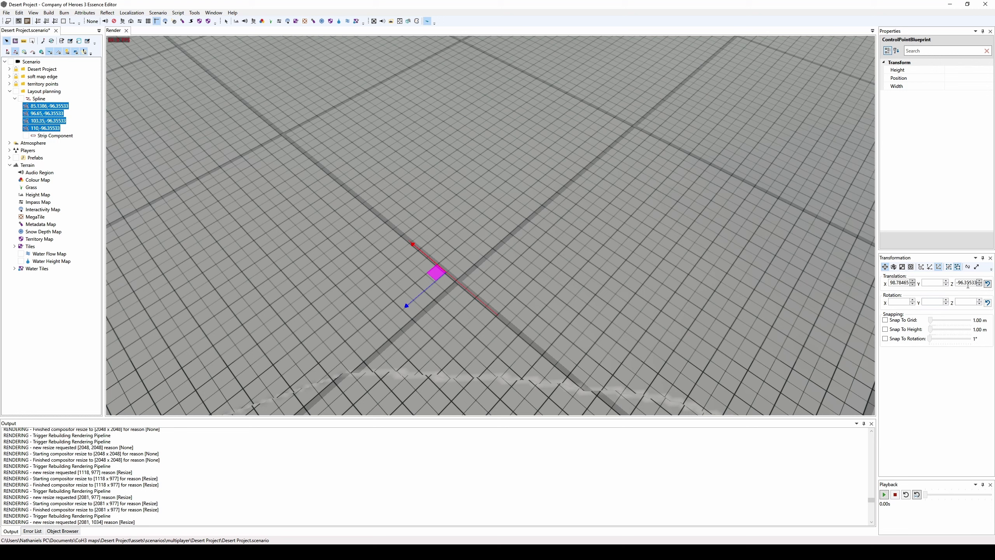
click(967, 284)
text(-100)
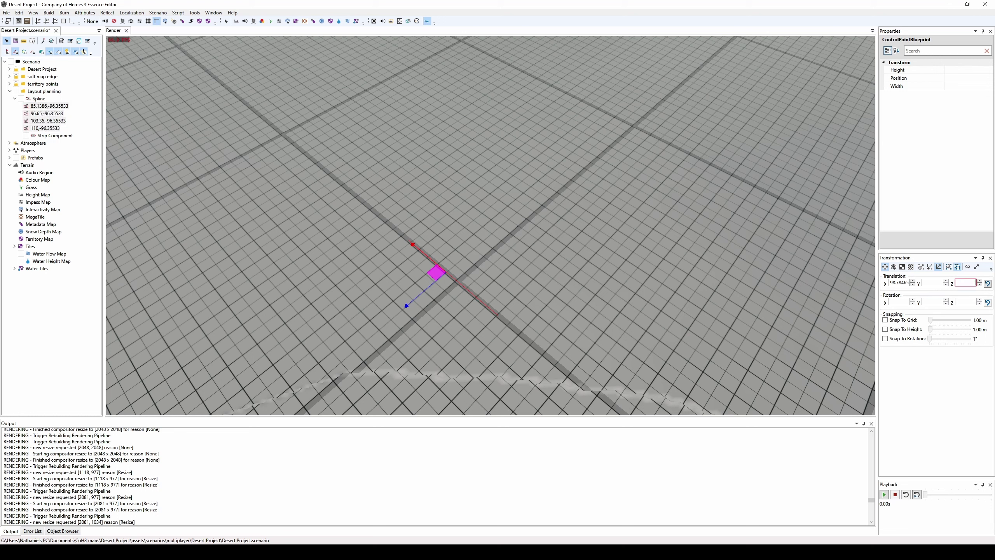
key(Return)
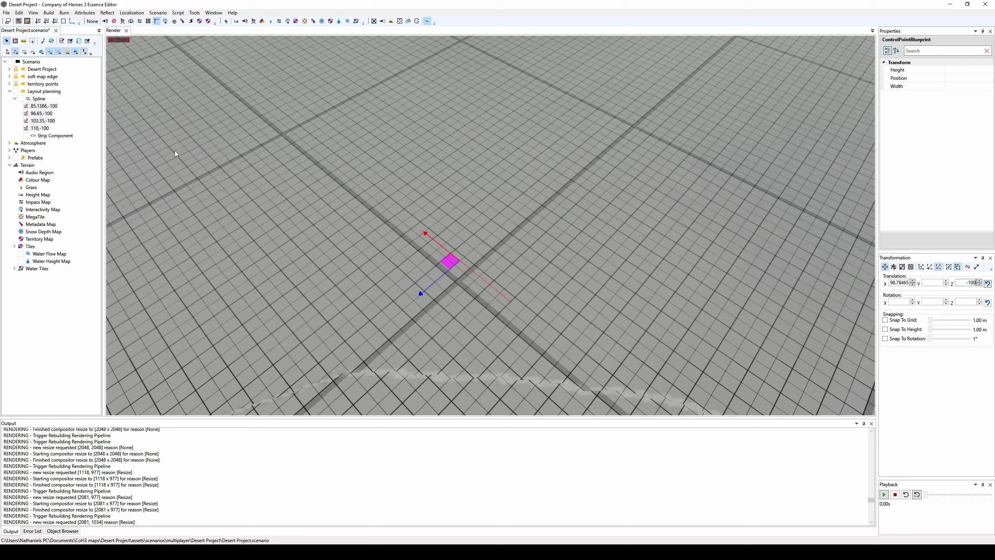
- Open the material picker for the Blueprint property of the spline's Strip Component
click(50, 106)
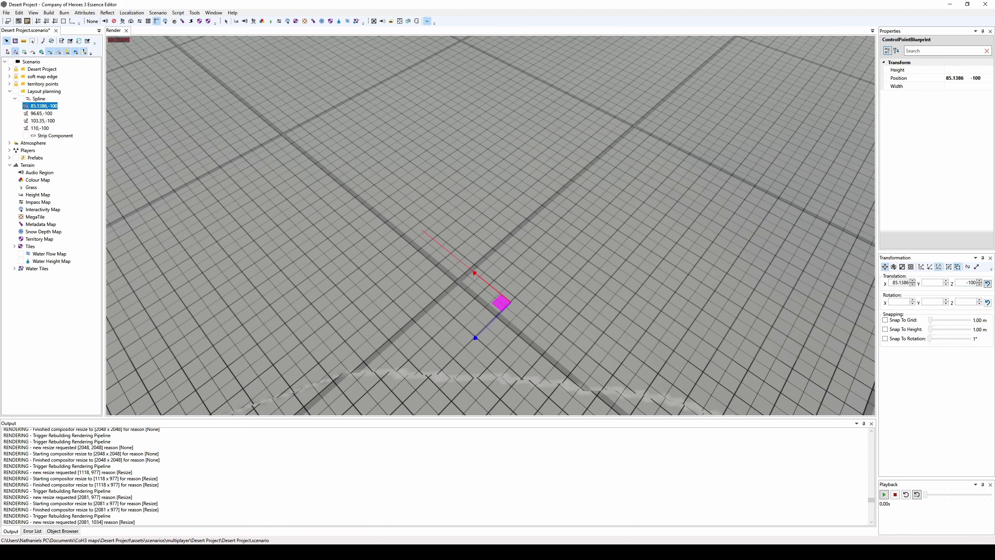
middle_drag(477, 237, 537, 237)
double_click(50, 136)
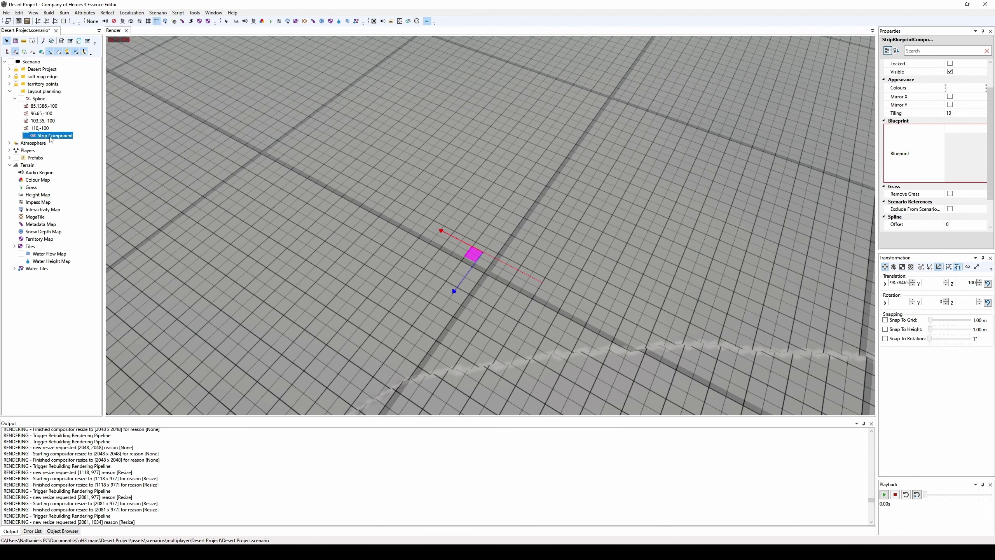
click(981, 135)
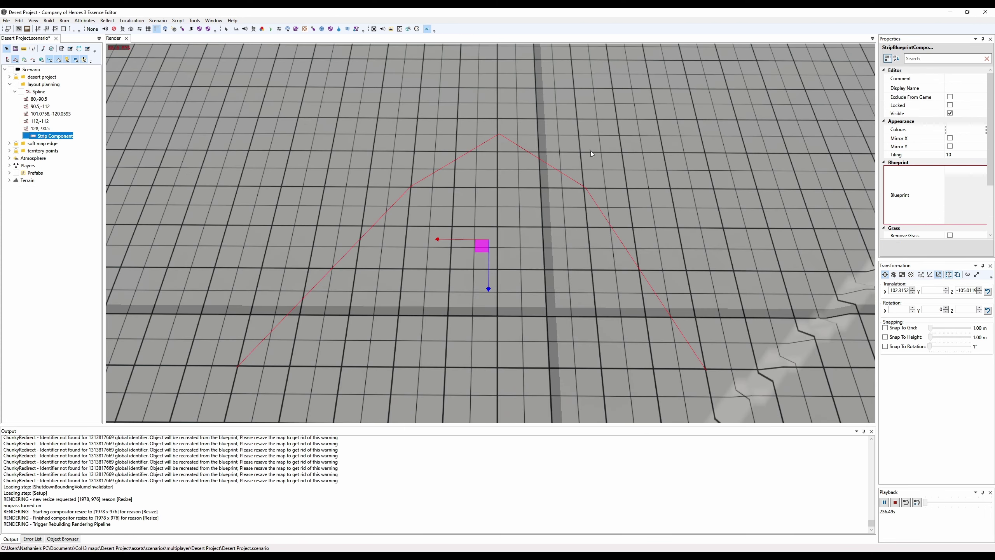
click(968, 171)
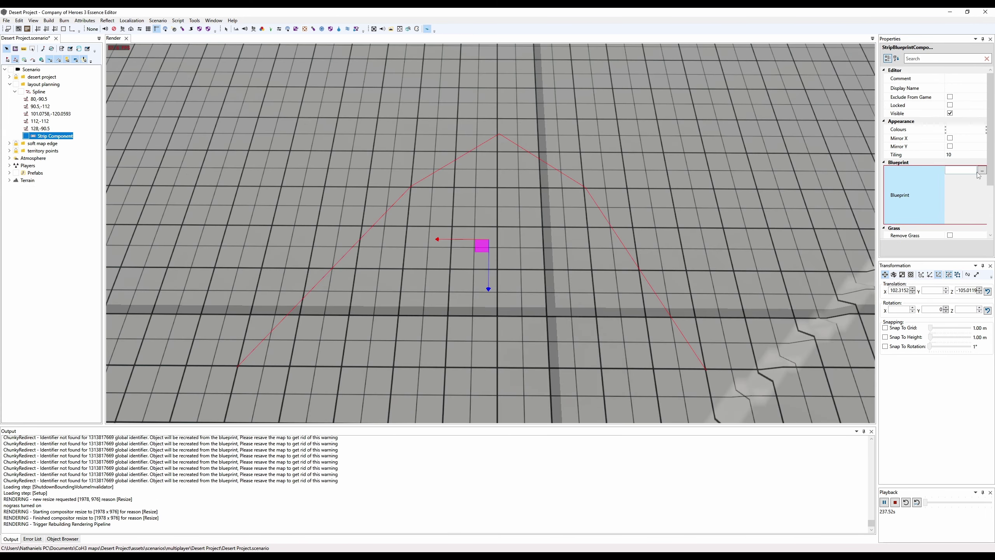
click(981, 171)
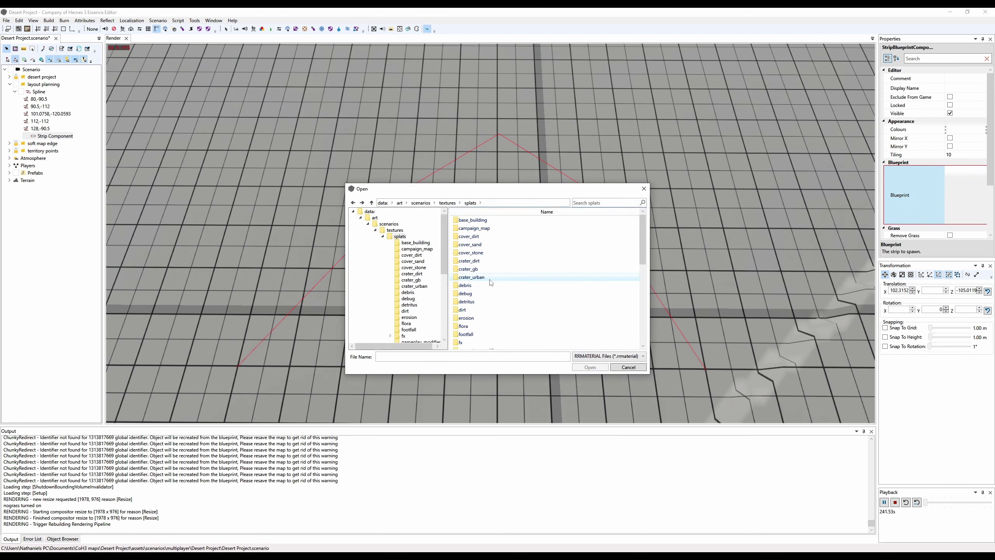
- Browse the default road materials in the greybox splats folder and return to the splats folder
scroll(492, 286, down, 2)
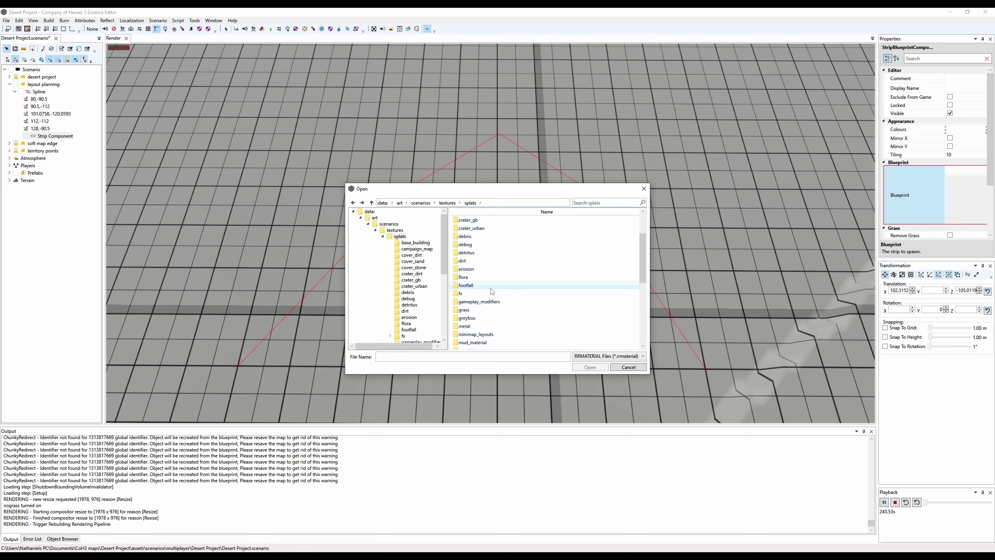
double_click(479, 320)
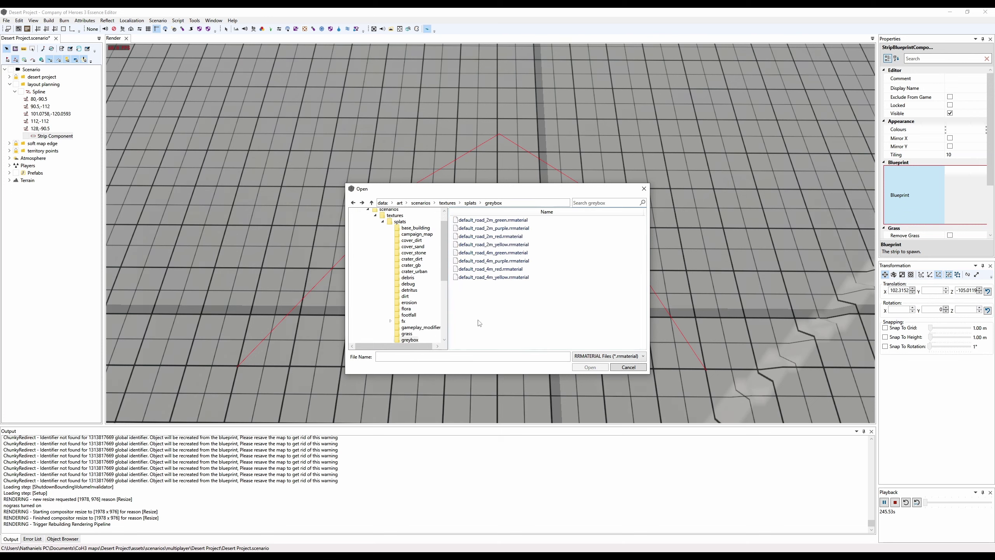
click(371, 203)
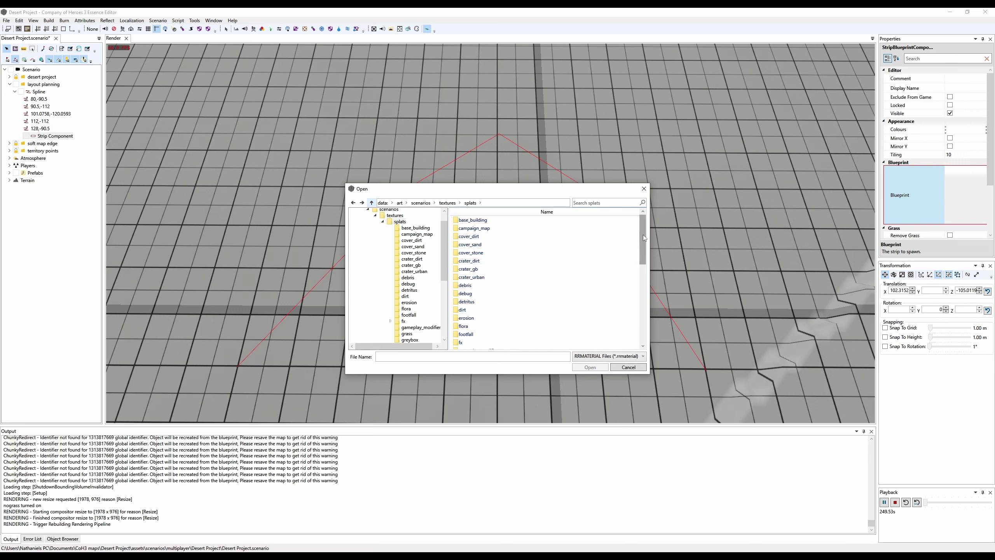
- Set the strip's blueprint to dotted_line.rrmaterial from the nm_ui splats folder
drag(643, 235, 637, 268)
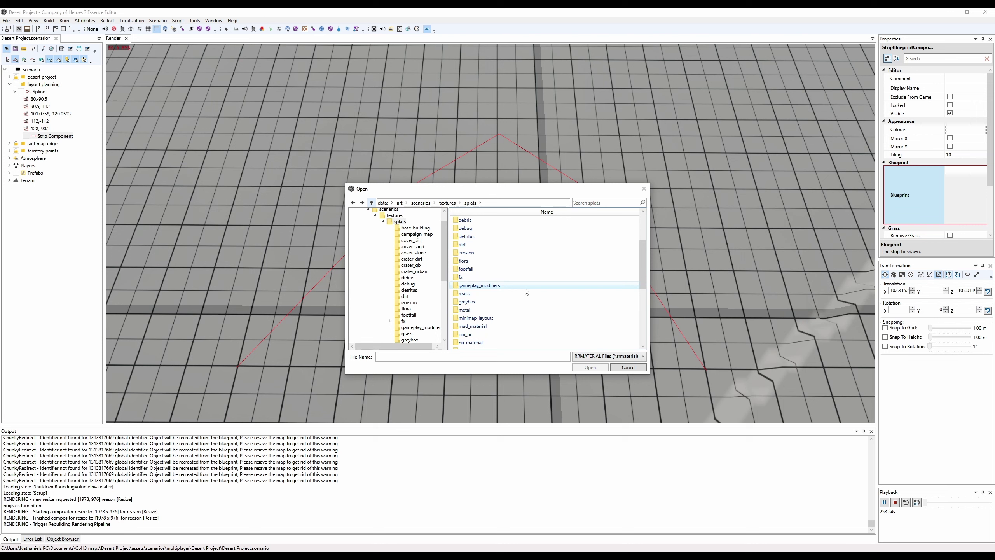
double_click(466, 334)
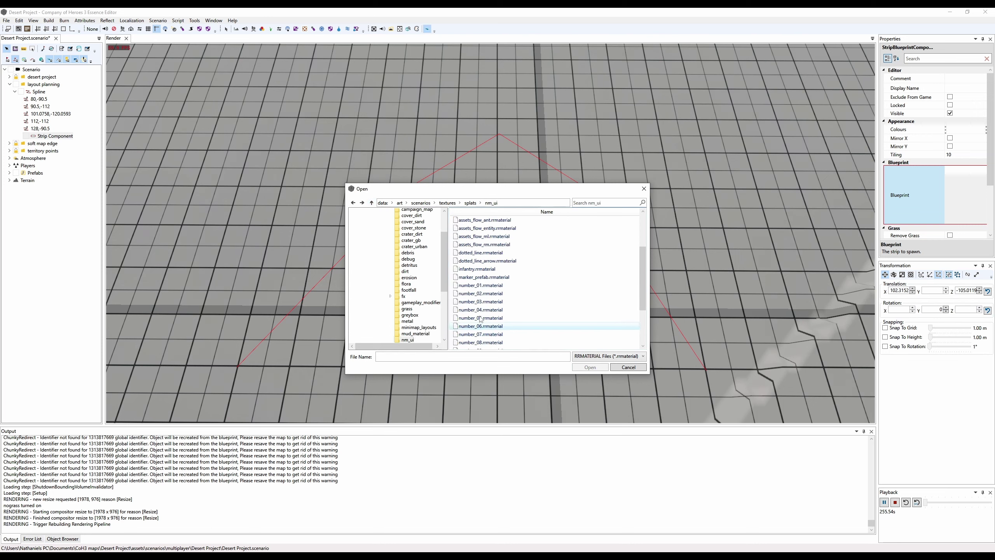
scroll(505, 263, down, 3)
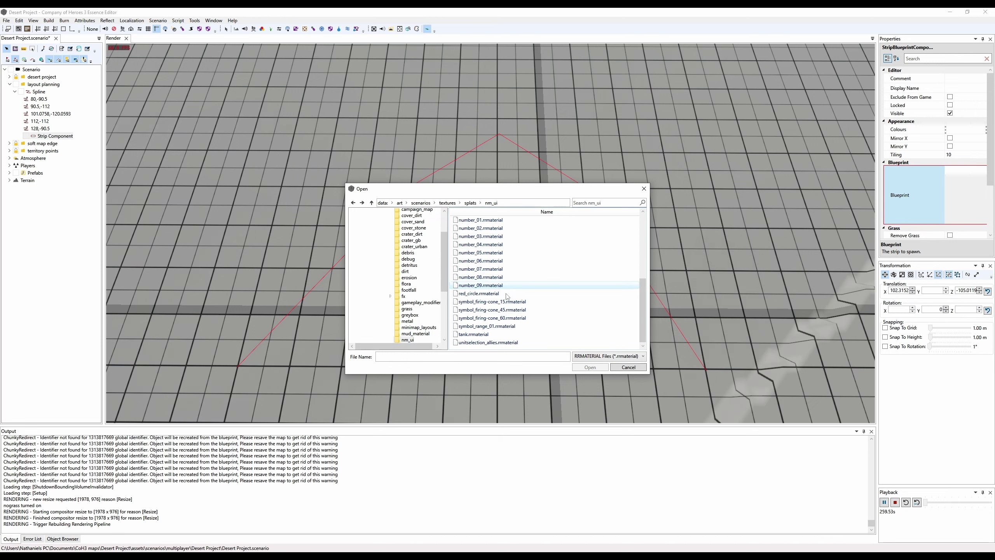
scroll(515, 282, up, 5)
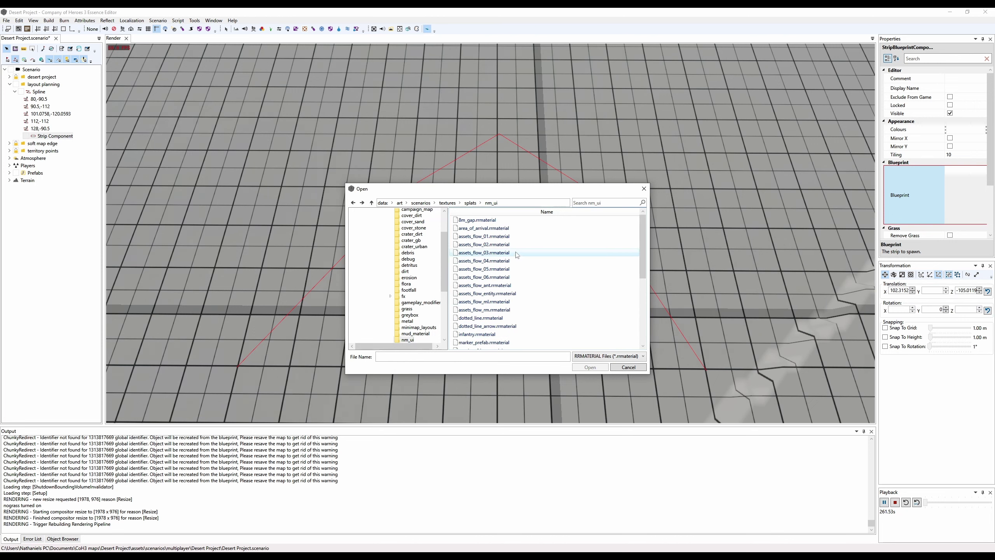
scroll(518, 257, down, 1)
click(481, 293)
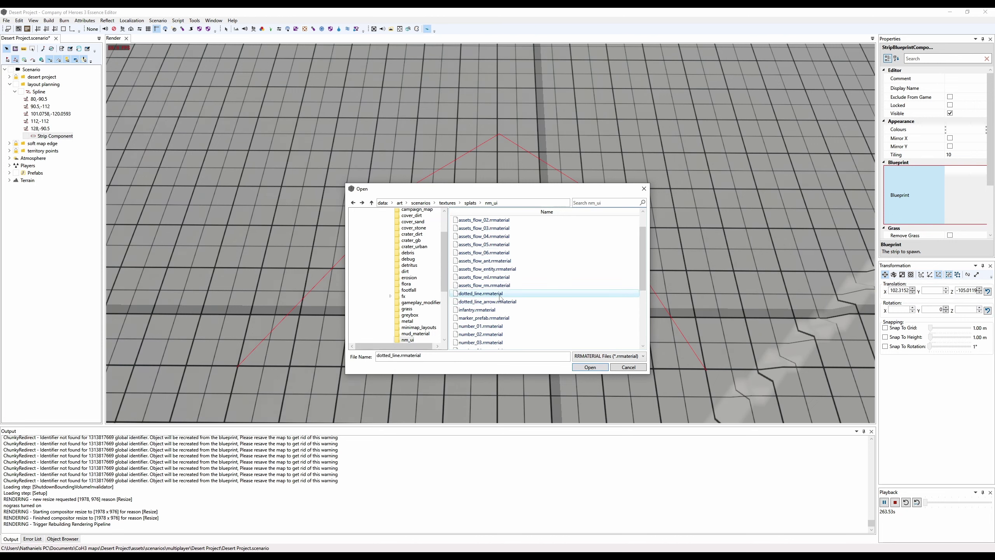
double_click(480, 293)
middle_drag(557, 281, 558, 282)
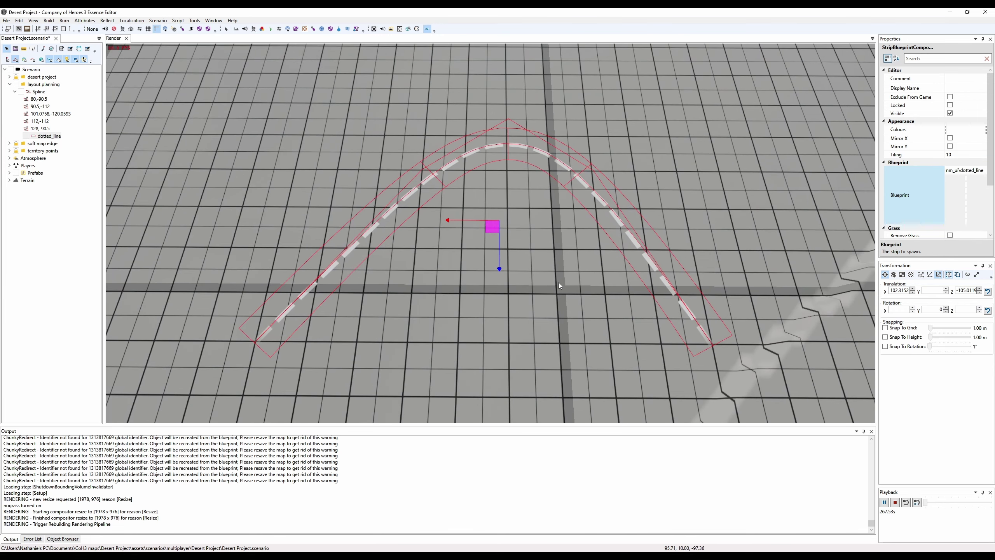
click(38, 99)
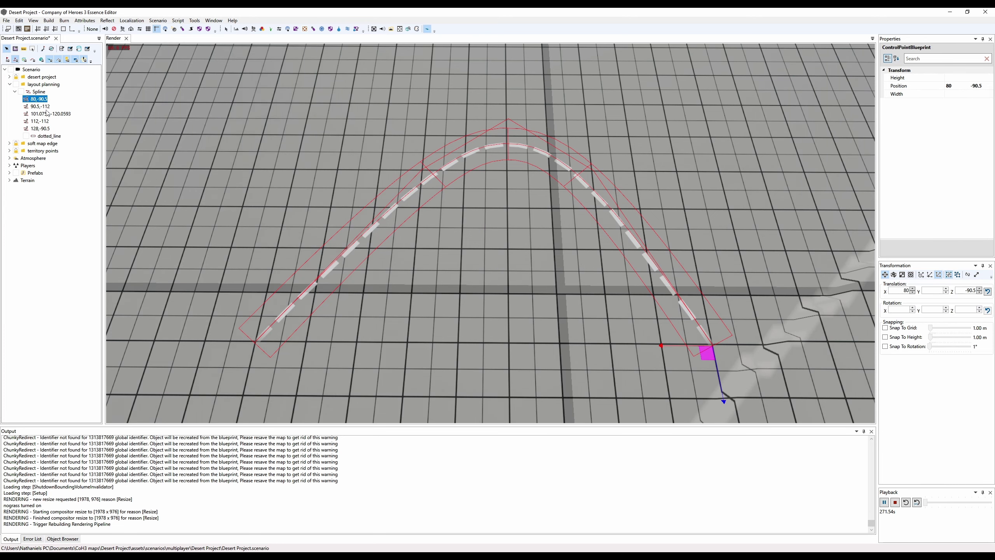
click(44, 129)
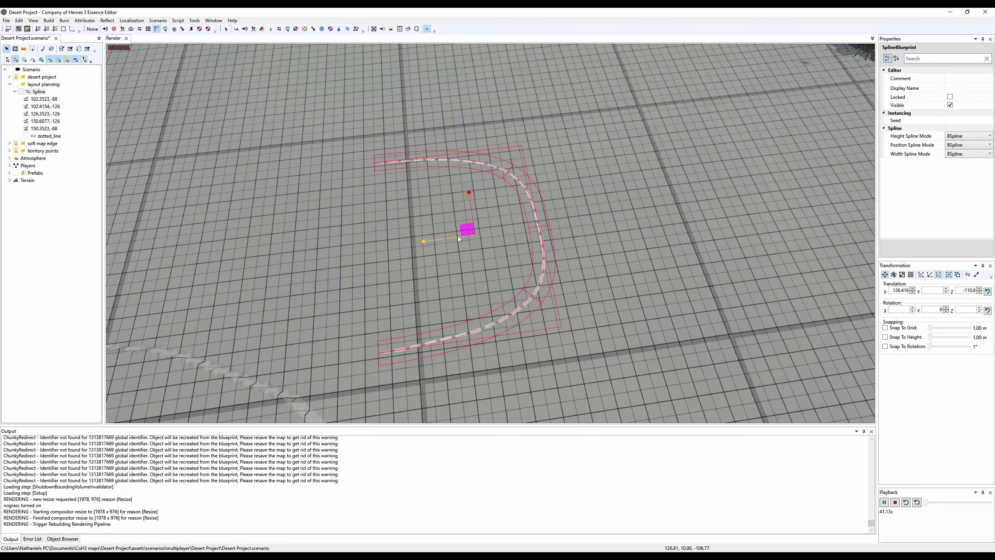
- Duplicate the U-shaped dotted spline and move one half along Z to about -67 so both halves form a closed loop
mouse_move(462, 234)
middle_down()
mouse_move(454, 219)
mouse_move(403, 203)
mouse_move(409, 222)
mouse_move(471, 238)
middle_up()
scroll(451, 239, down, 3)
key(ctrl+c)
key(ctrl+v)
drag(484, 224, 363, 240)
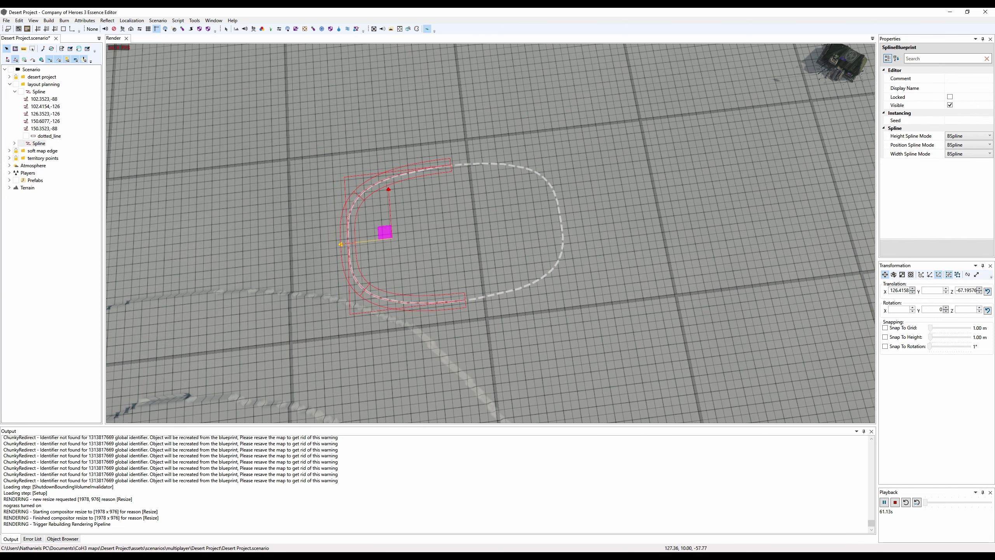
- Measure the straight-line distance across the length of the dotted loop with the Ruler, and return to selection mode
middle_drag(413, 243, 426, 247)
click(426, 247)
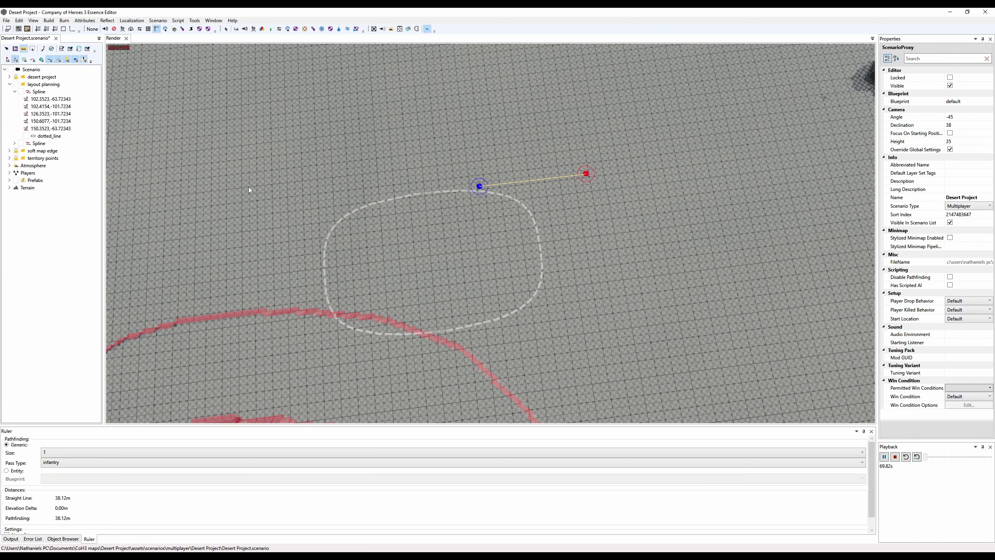
click(326, 267)
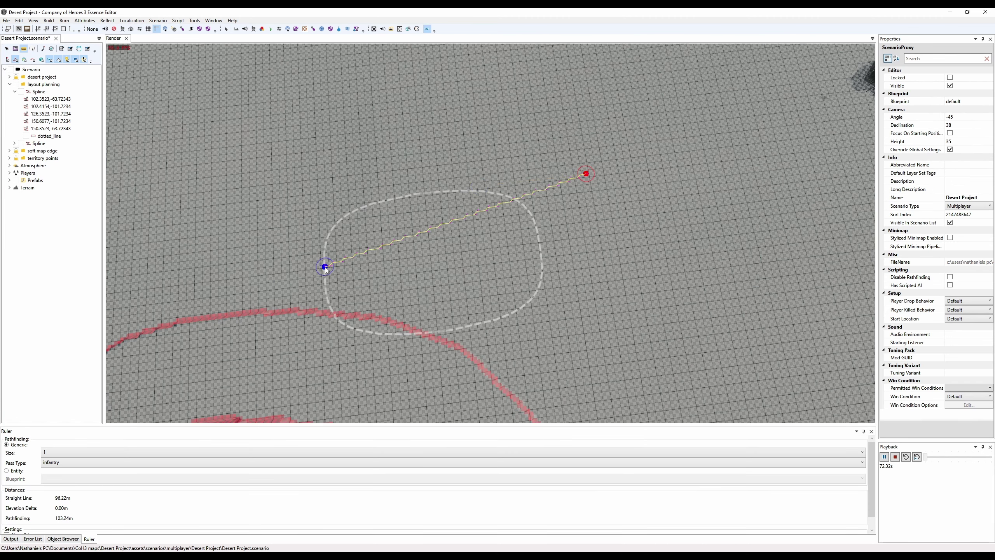
right_click(537, 241)
mouse_move(479, 289)
alt+middle_down()
mouse_move(541, 274)
mouse_move(484, 287)
alt+middle_up()
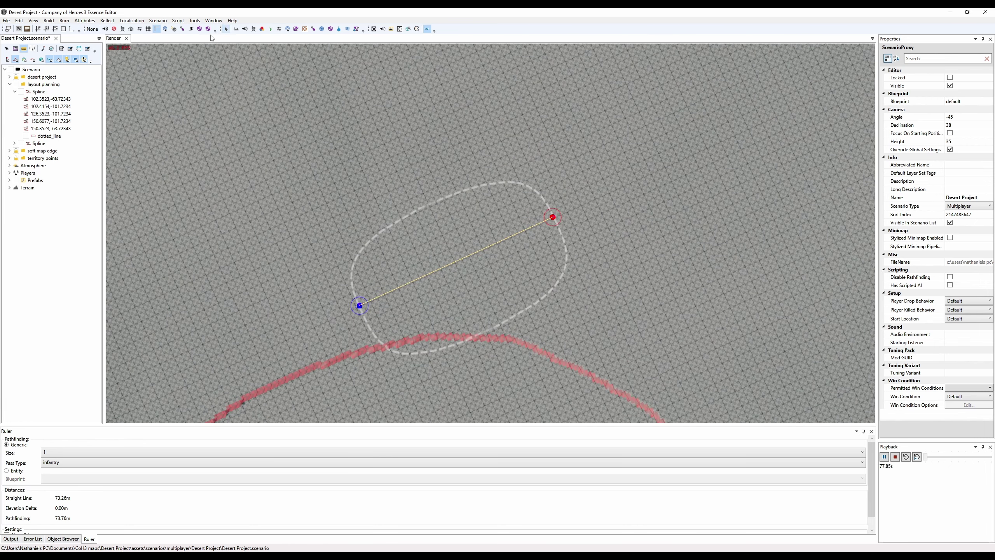
click(6, 49)
click(15, 91)
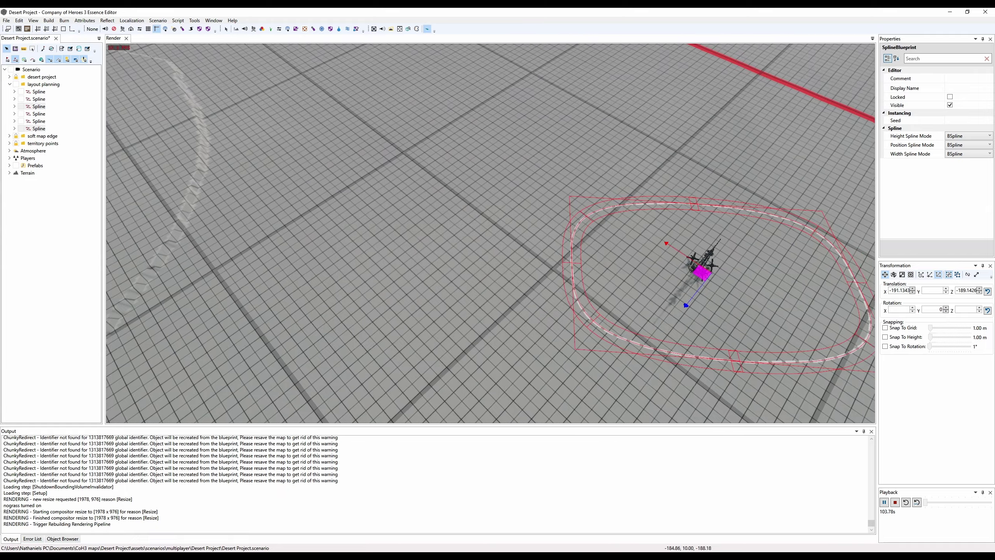
- Move the selected dotted loop around its territory point to X about -189 and Z about -188
middle_drag(861, 270, 653, 255)
drag(491, 262, 484, 259)
scroll(483, 259, down, 8)
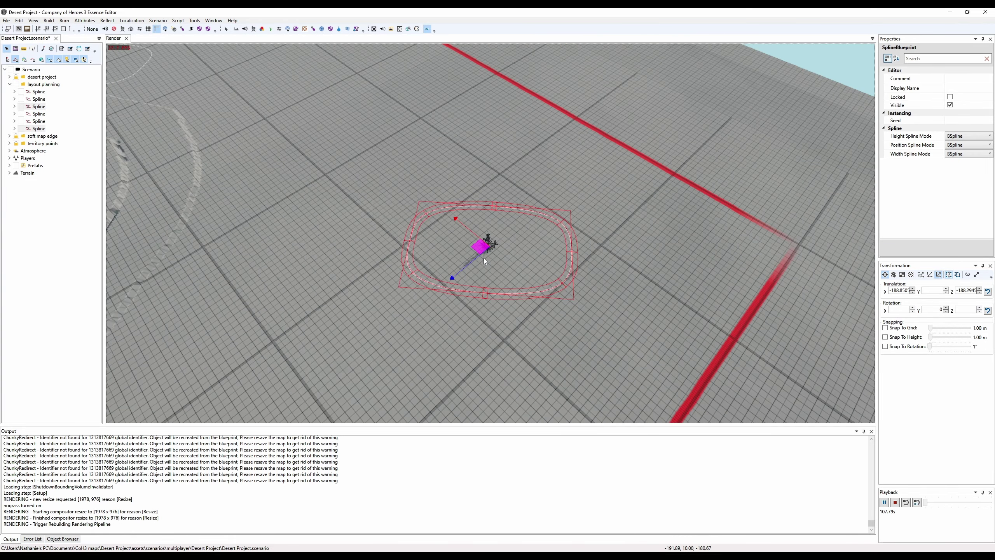
middle_drag(208, 237, 488, 253)
scroll(488, 253, down, 1)
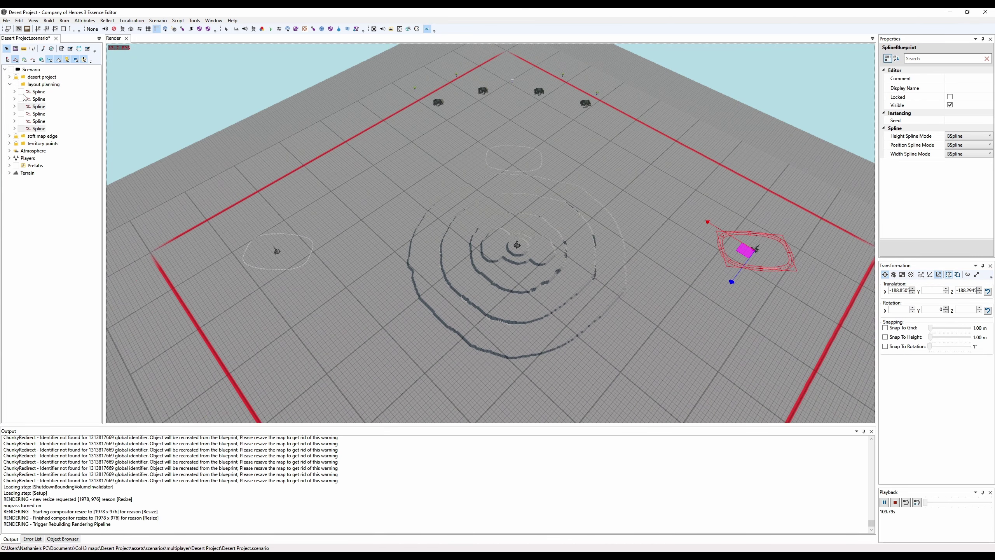
click(38, 93)
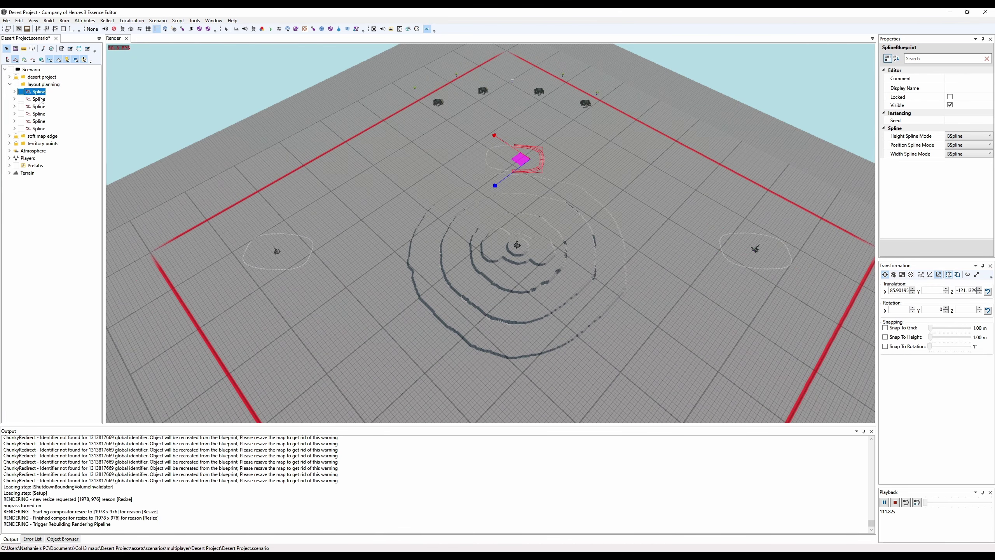
ctrl+click(41, 100)
right_click(41, 85)
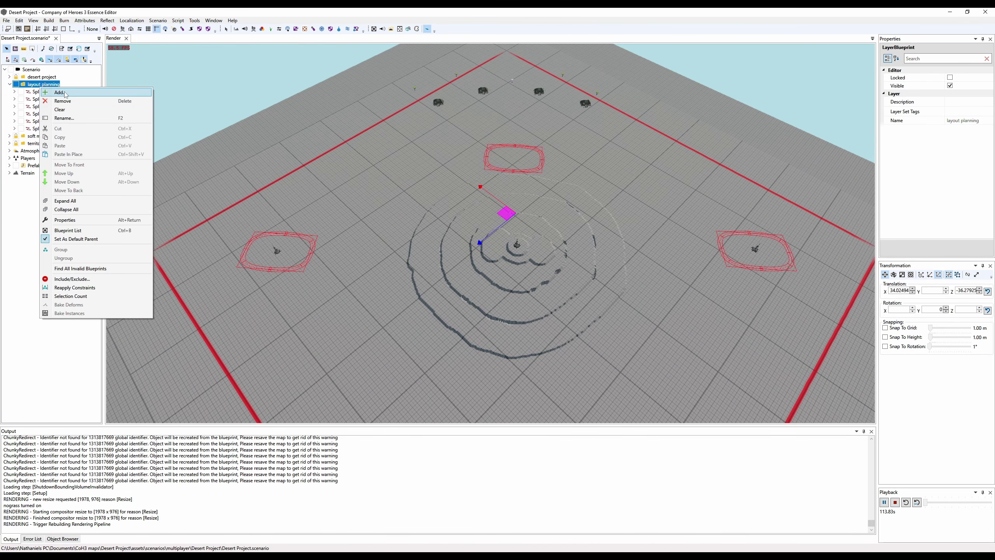
click(67, 94)
text(gr)
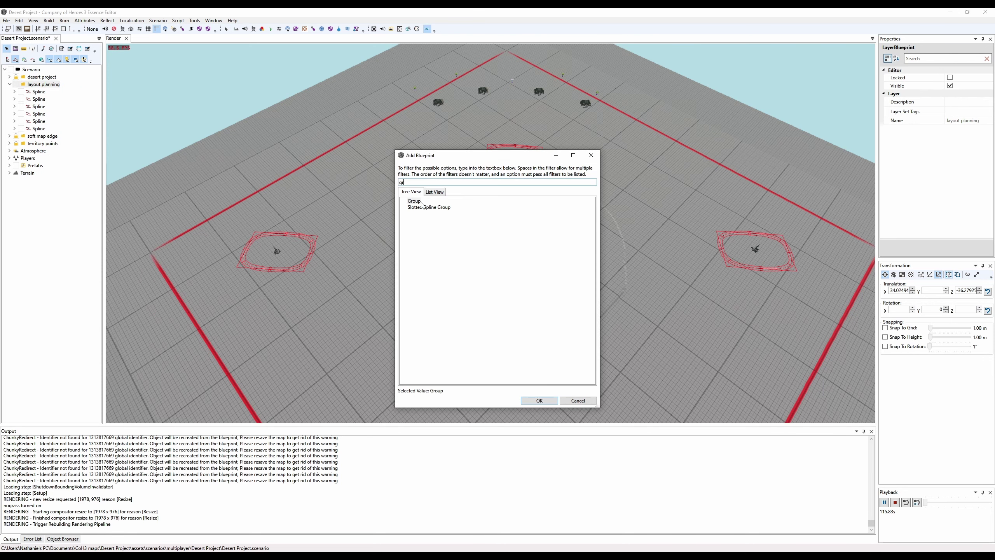
click(582, 401)
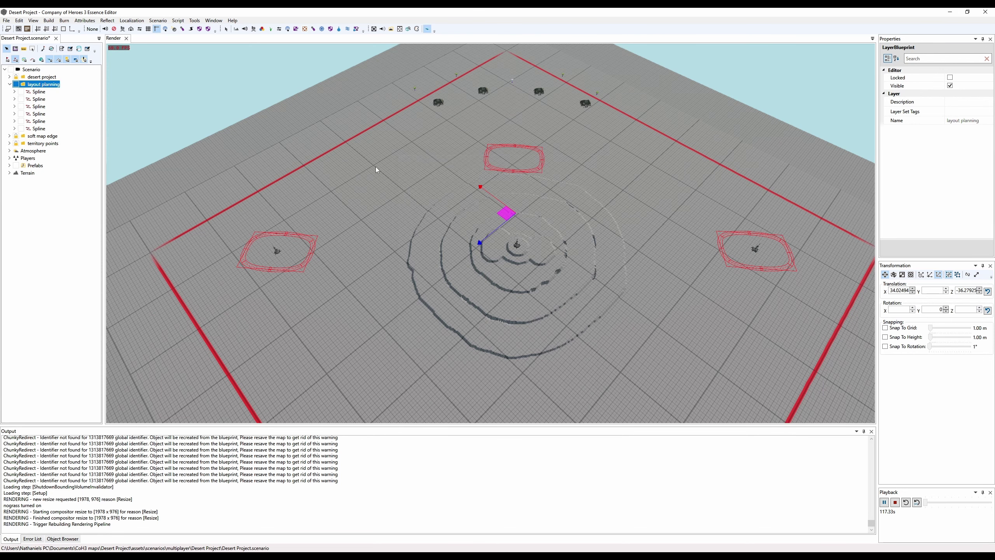
- Select the six splines in the layout planning layer one by one to check which half loop each one forms
click(39, 92)
ctrl+click(42, 99)
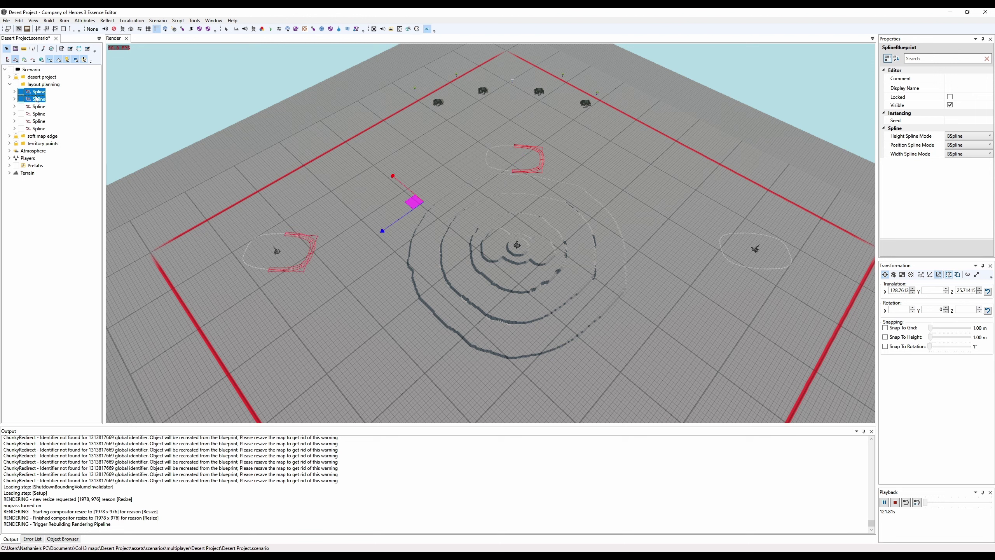
click(41, 84)
click(41, 107)
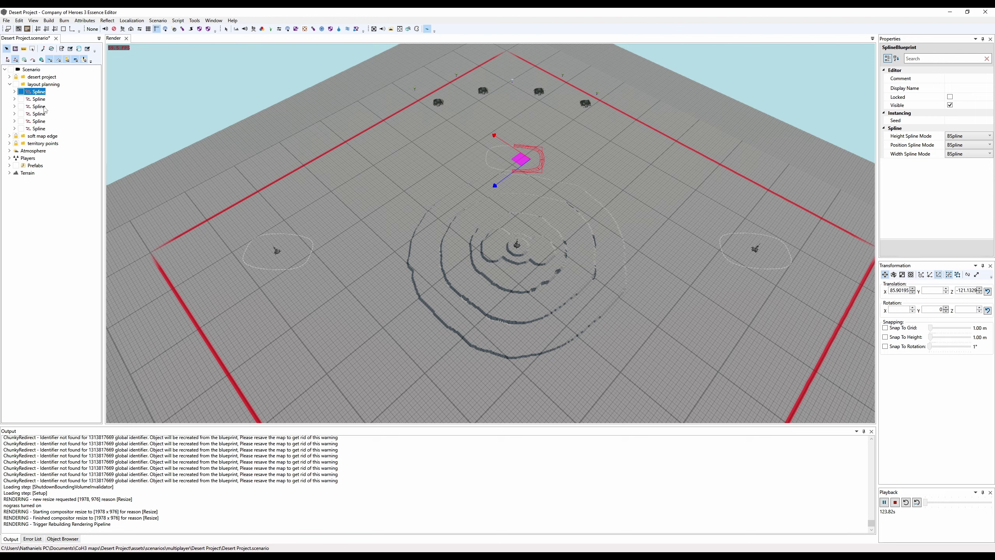
click(44, 114)
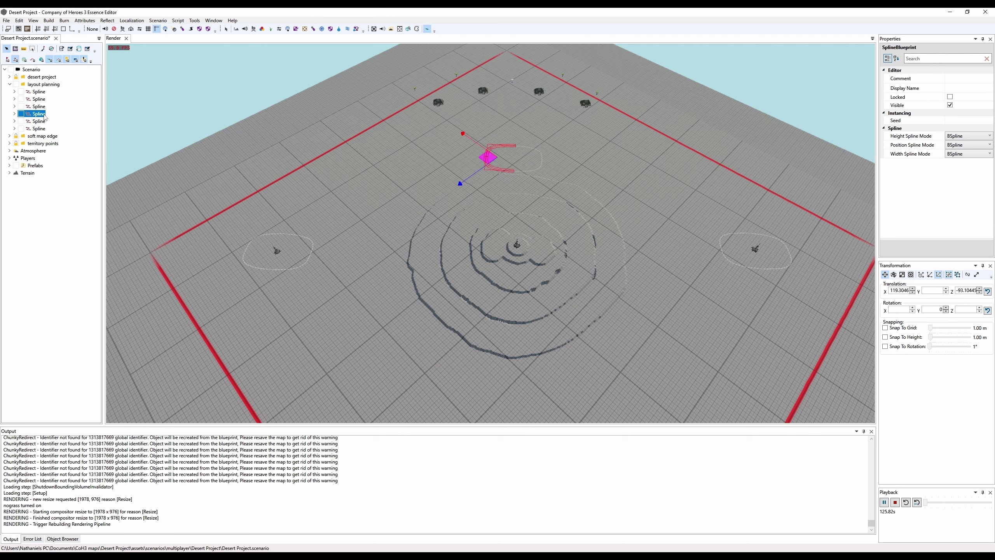
click(42, 99)
click(44, 106)
click(44, 122)
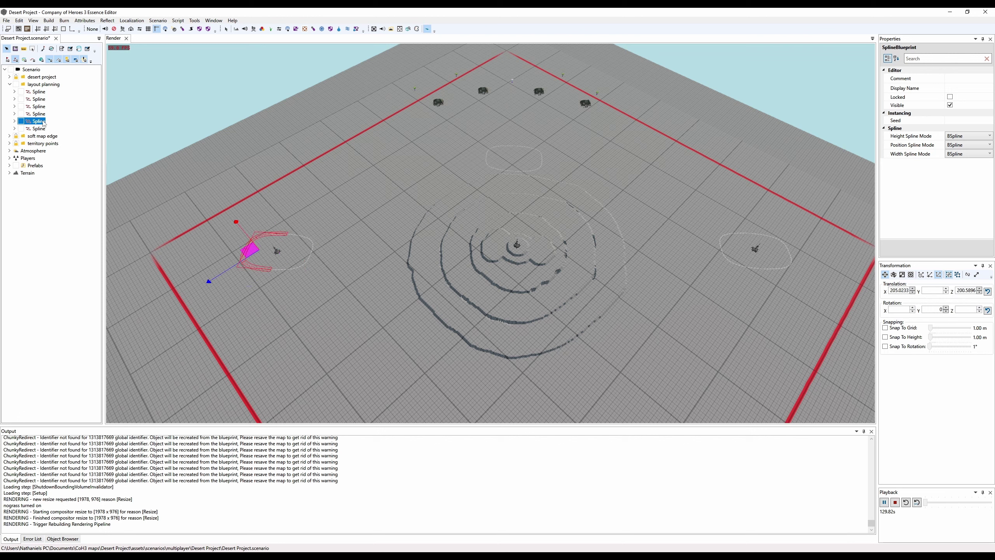
click(44, 129)
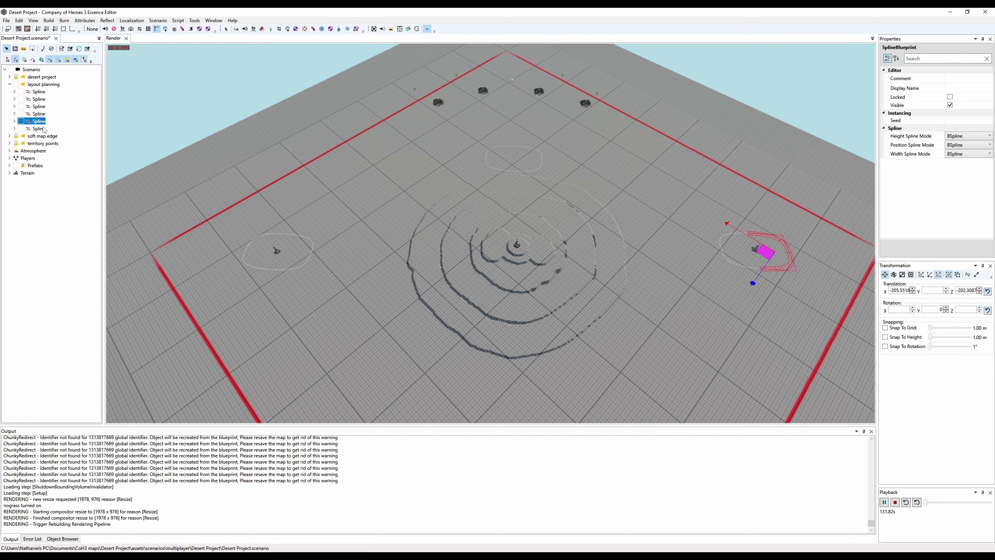
click(40, 115)
click(39, 108)
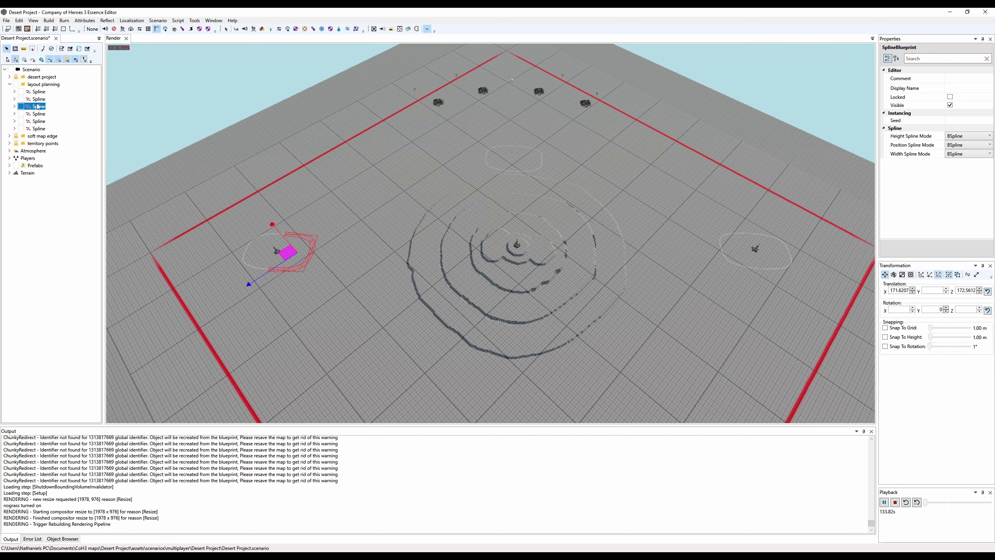
click(39, 98)
click(38, 92)
middle_drag(378, 225, 369, 215)
- Add a new Spline blueprint to the layout planning layer
click(43, 84)
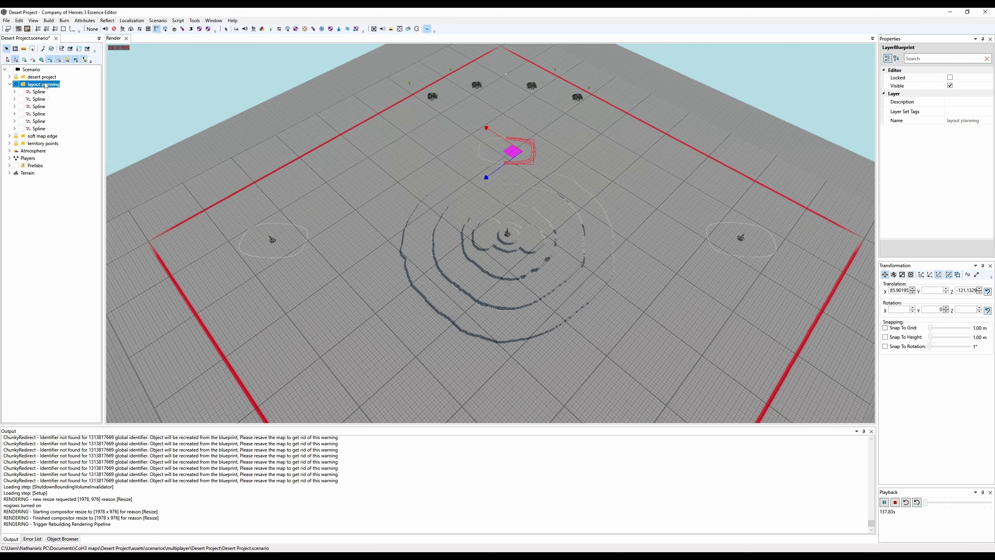
right_click(43, 84)
click(55, 90)
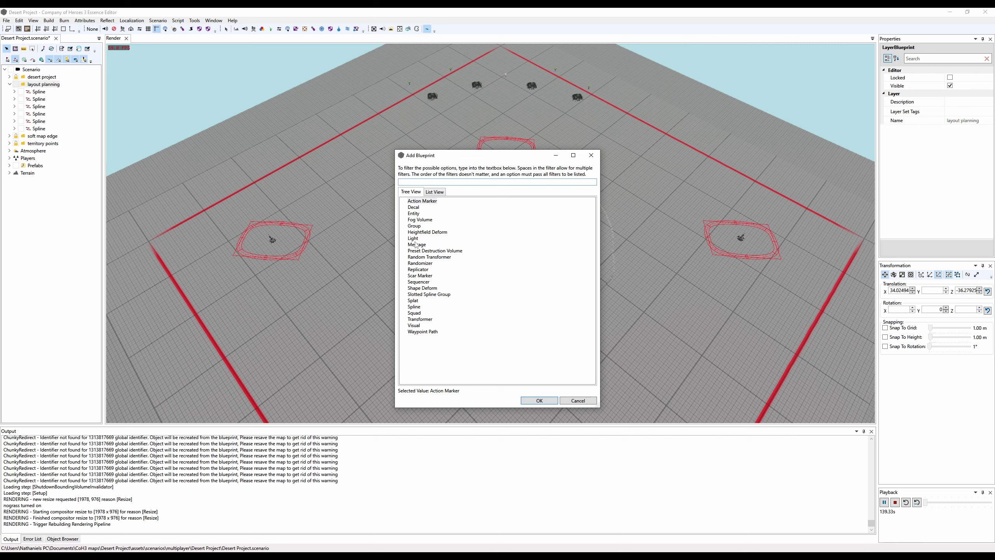
click(414, 307)
click(545, 400)
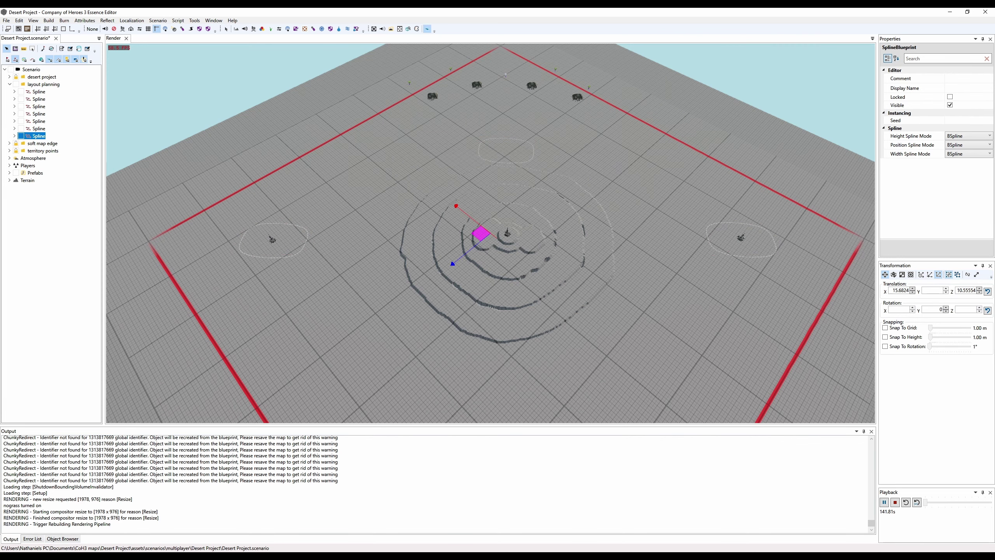
- Show the Object Browser and give the new spline the display name AT trench
click(63, 538)
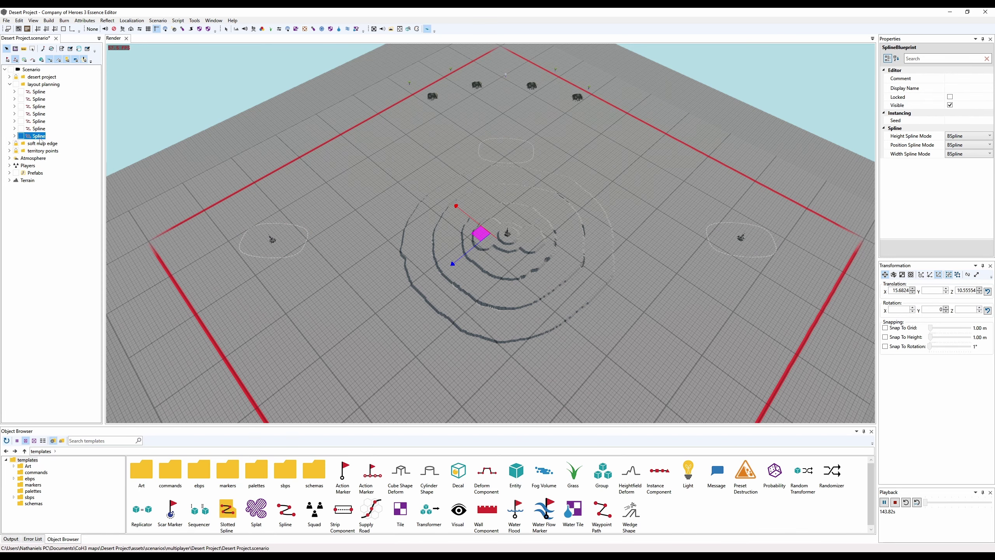
click(967, 88)
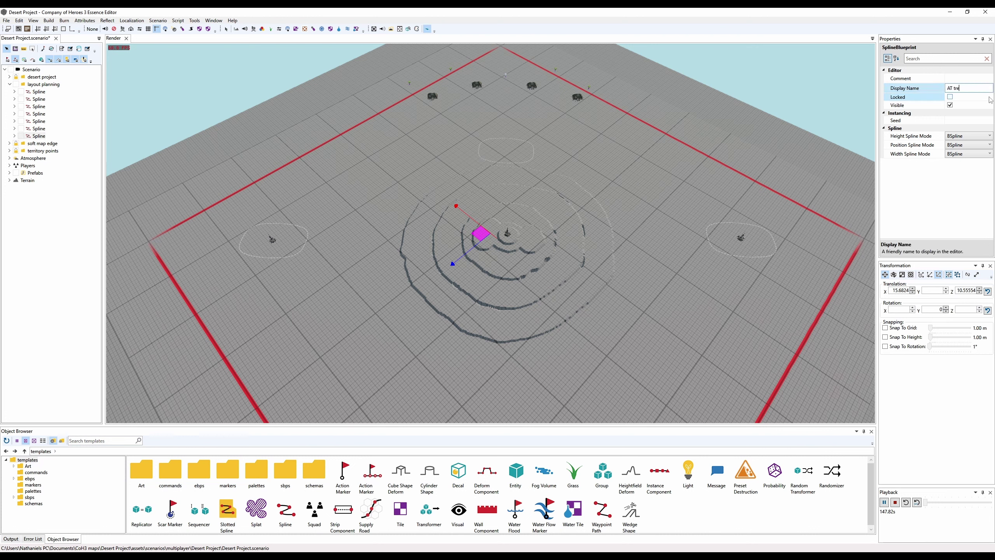
key(Return)
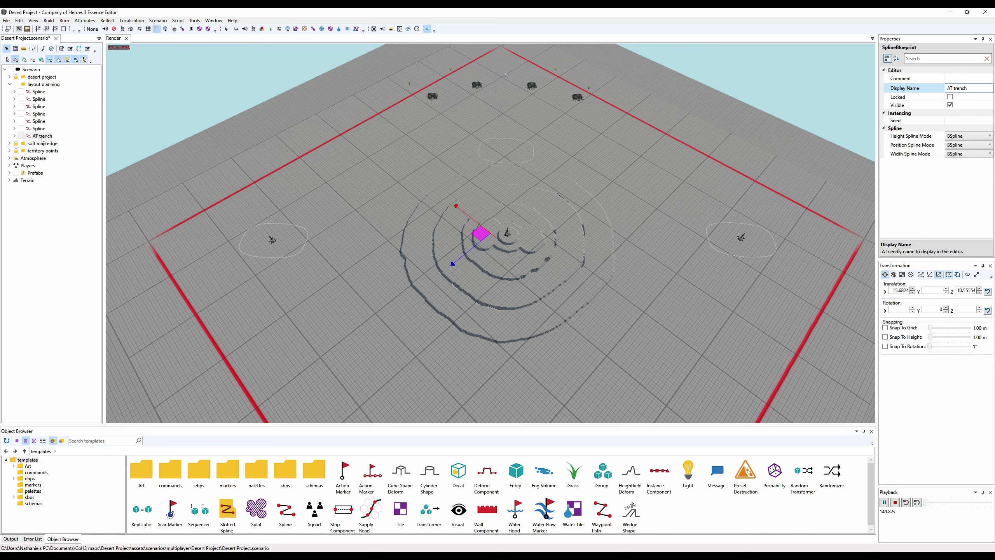
- Move the AT trench spline to X about 131 and Z about -143, between the far dotted loop and the starting positions
click(42, 137)
middle_drag(355, 255, 354, 259)
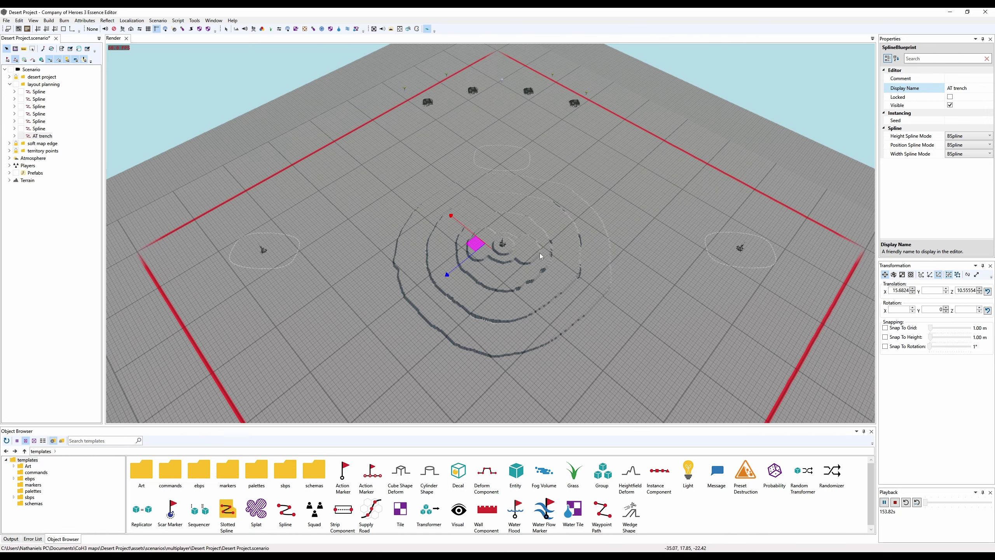
middle_drag(540, 252, 521, 195)
scroll(497, 327, up, 1)
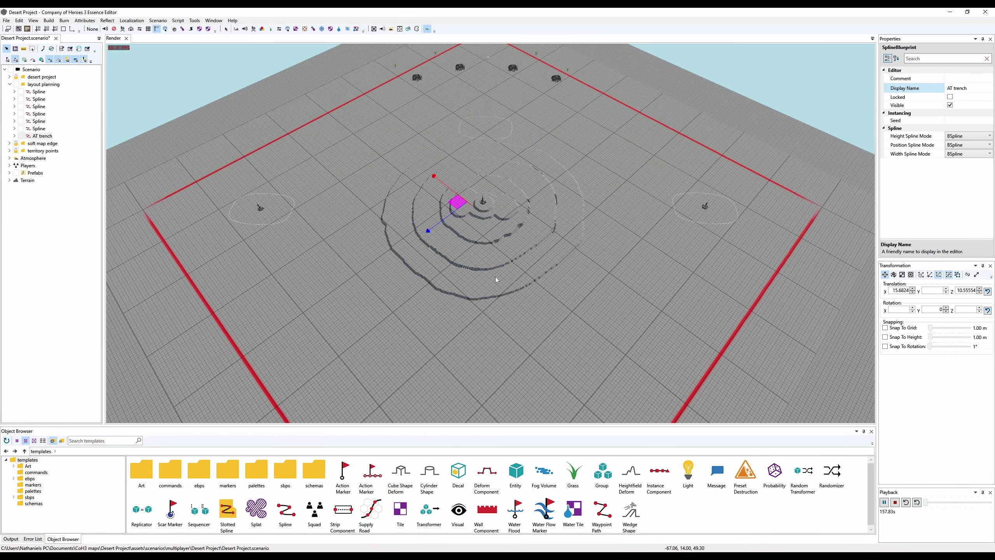
scroll(487, 305, up, 2)
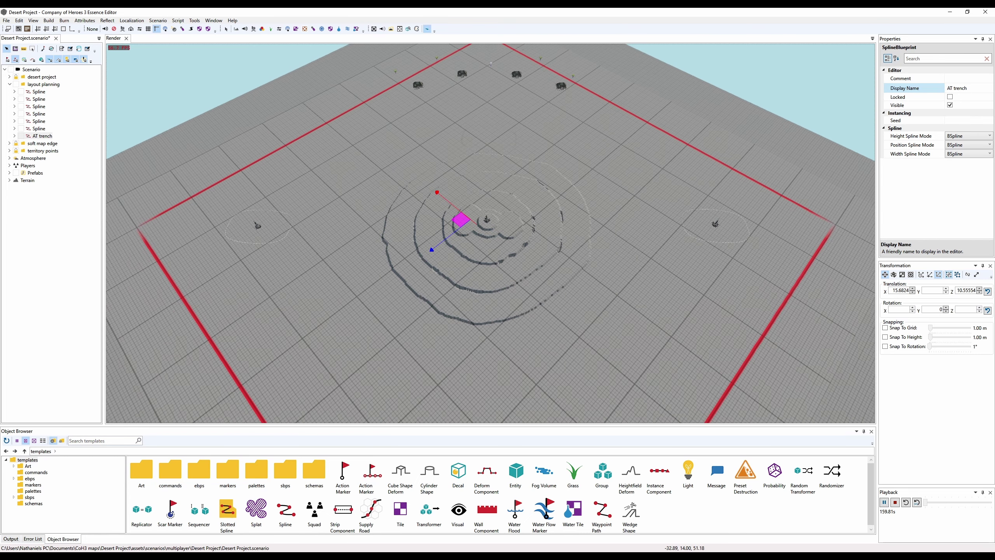
click(39, 136)
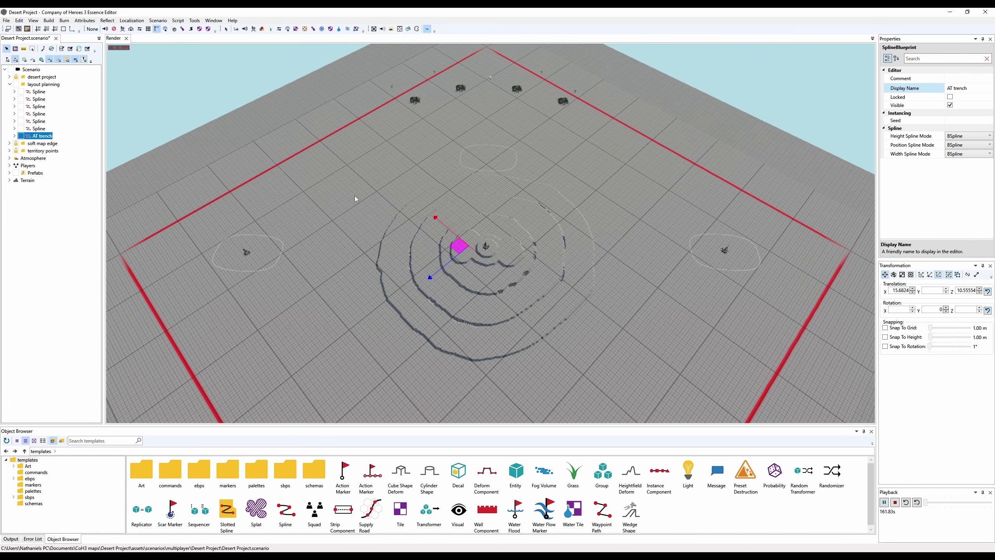
drag(459, 246, 487, 173)
key(w)
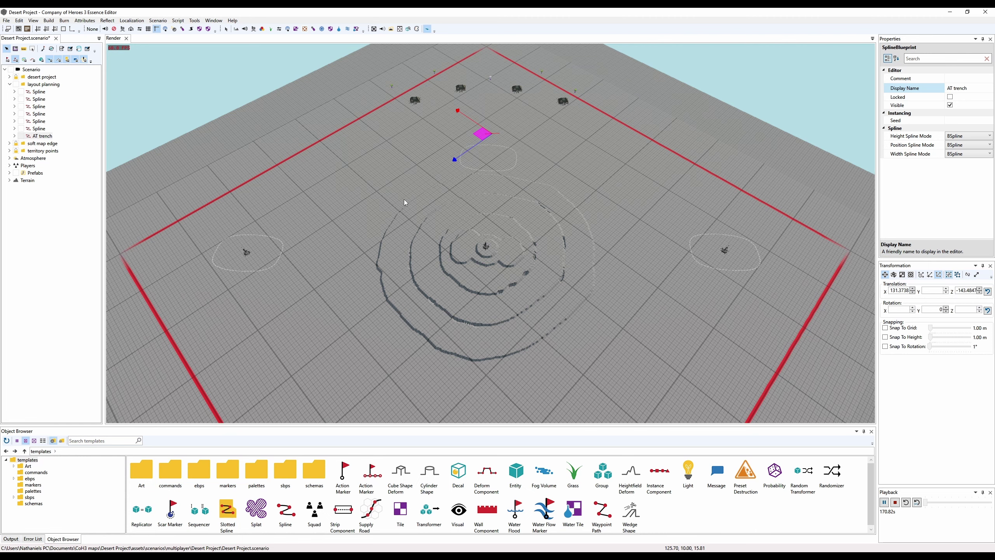
middle_drag(481, 138, 474, 183)
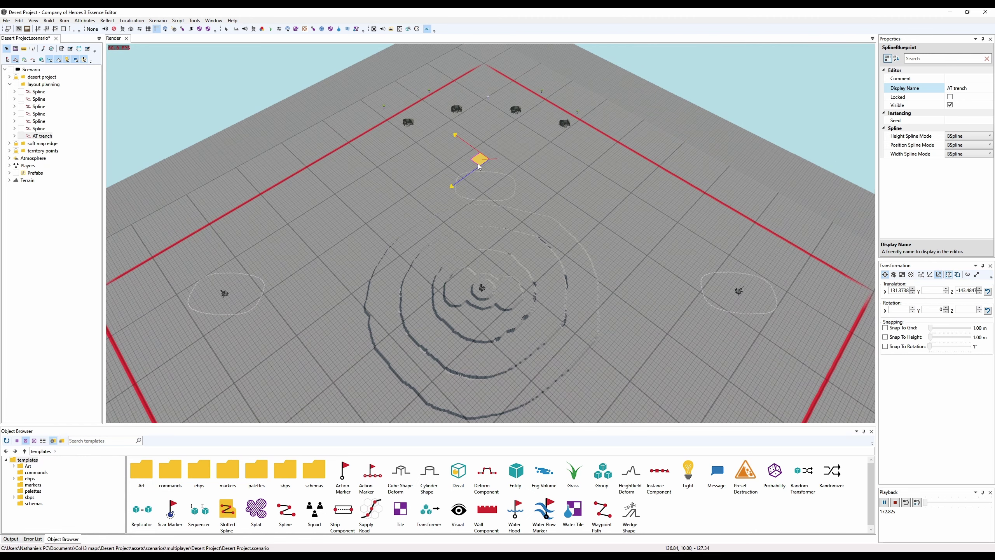
scroll(478, 166, down, 2)
scroll(466, 169, down, 2)
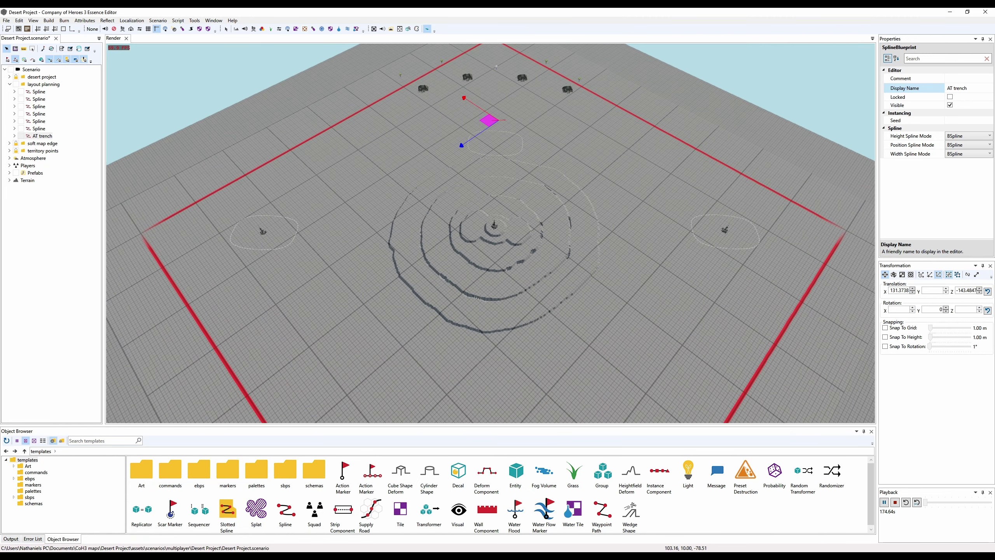
- Select both half splines of the far dotted loop and move the loop towards the central hill
ctrl+click(497, 156)
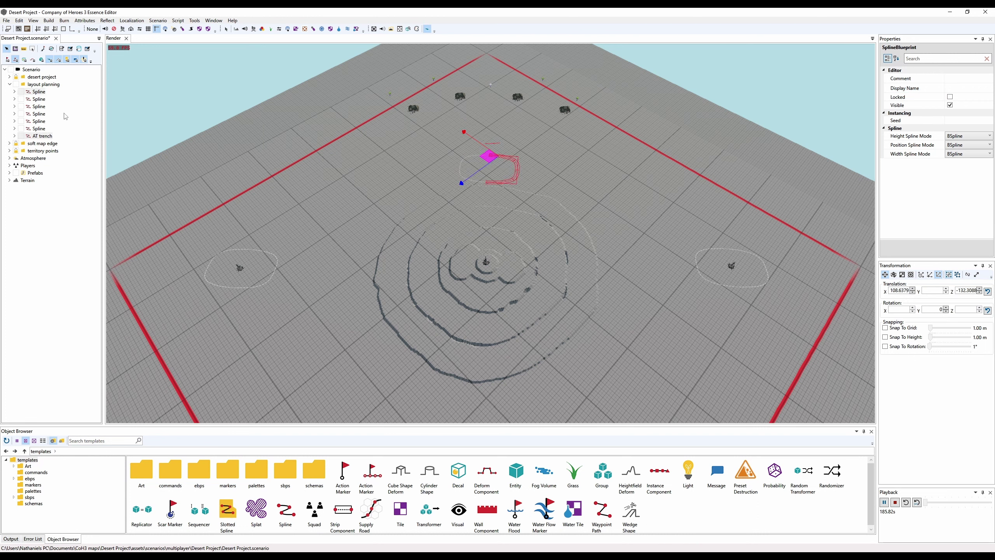
ctrl+click(37, 92)
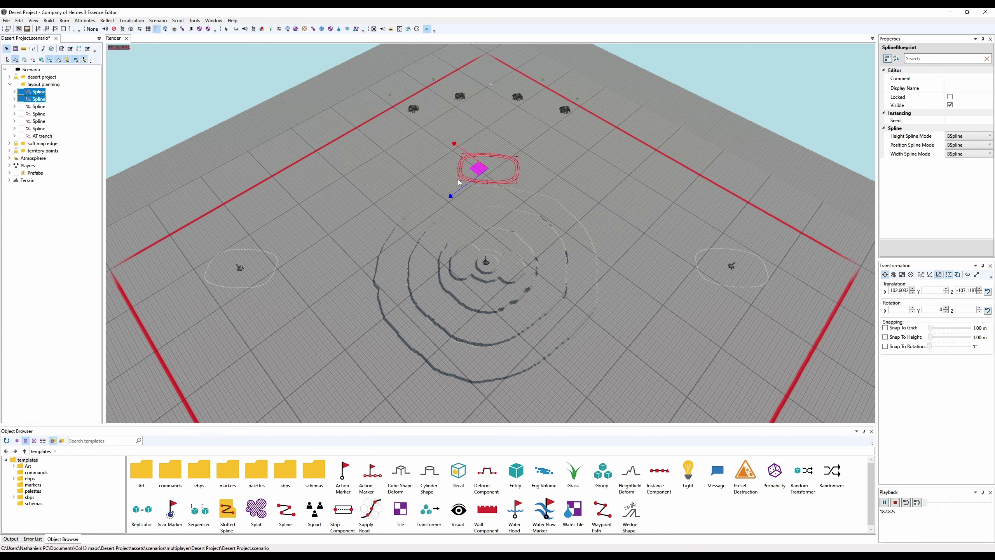
drag(481, 173, 477, 209)
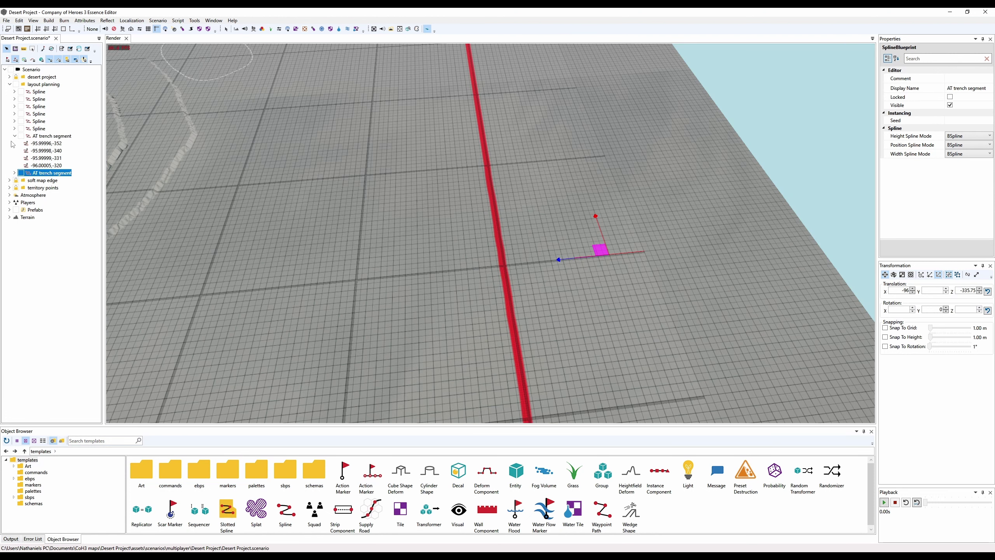
- Delete the duplicate AT trench segment spline from the layout planning layer
click(15, 136)
click(44, 137)
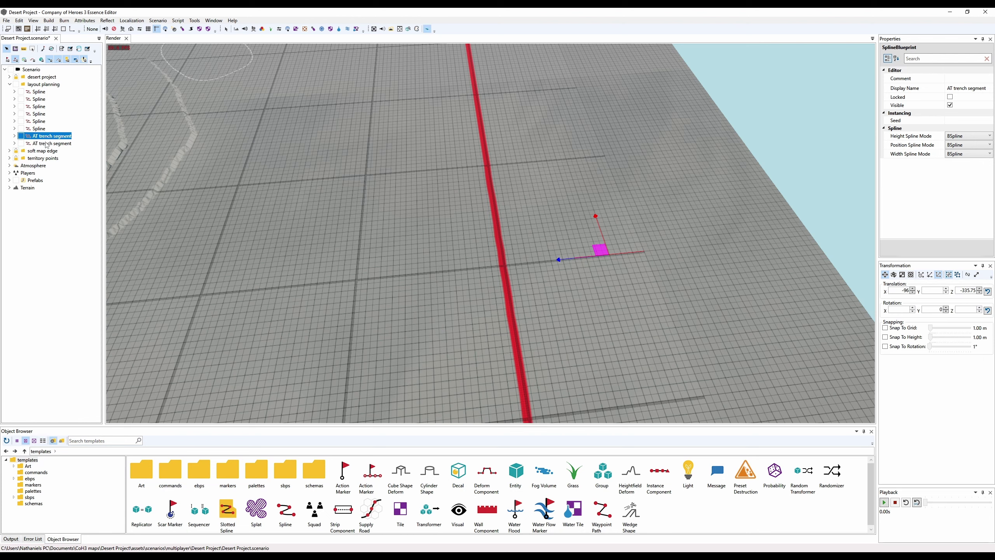
click(45, 144)
right_click(46, 143)
click(57, 156)
- Add a Strip Component to the remaining AT trench segment spline
click(47, 137)
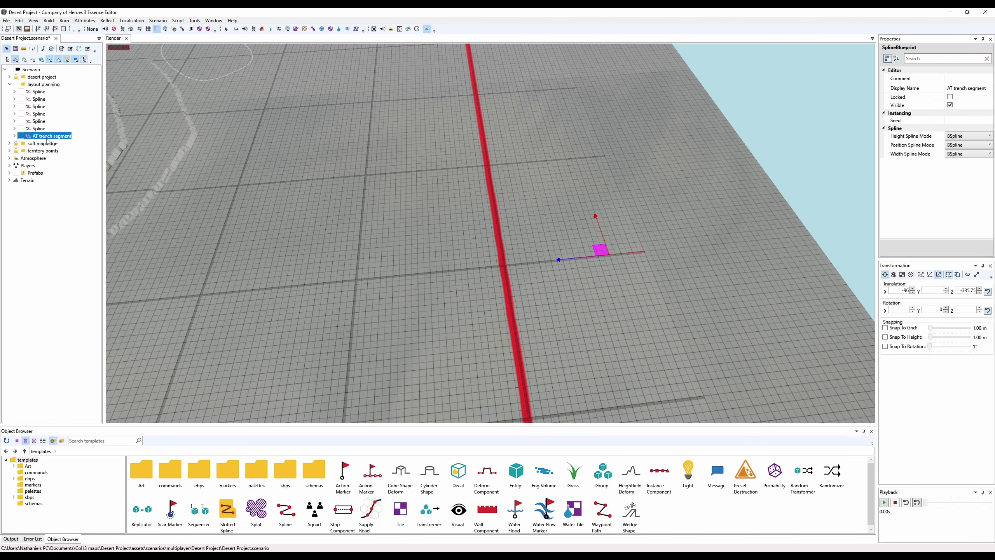
click(14, 136)
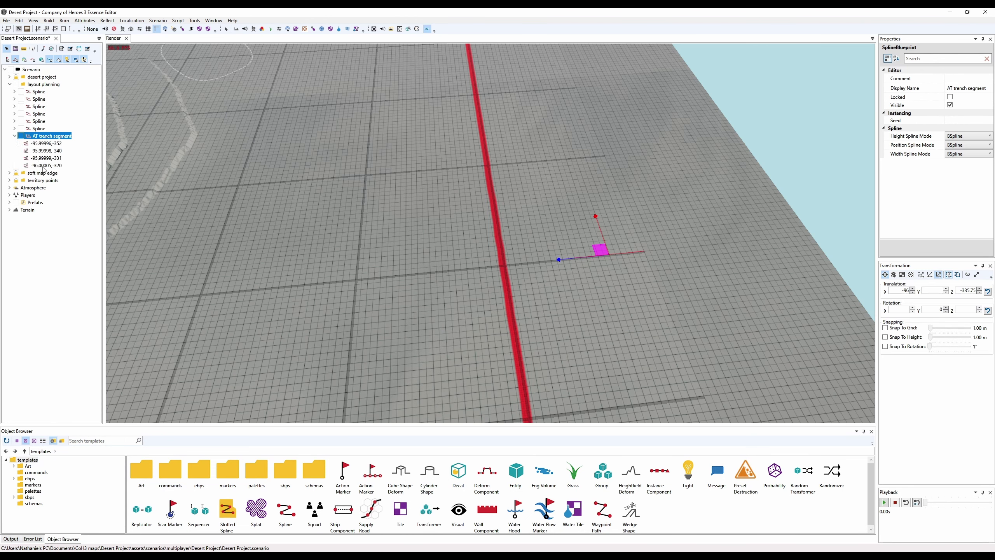
right_click(47, 137)
click(99, 156)
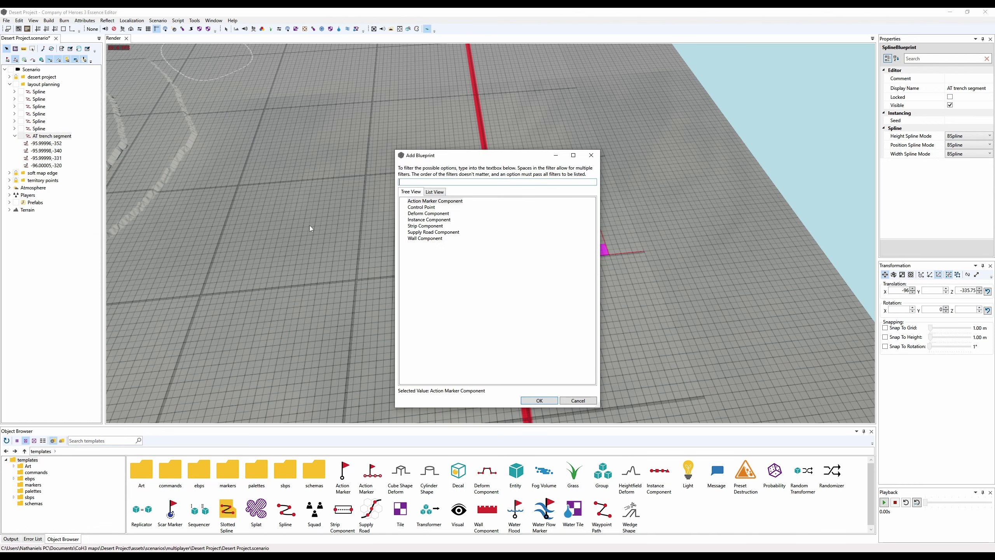
click(431, 226)
click(539, 400)
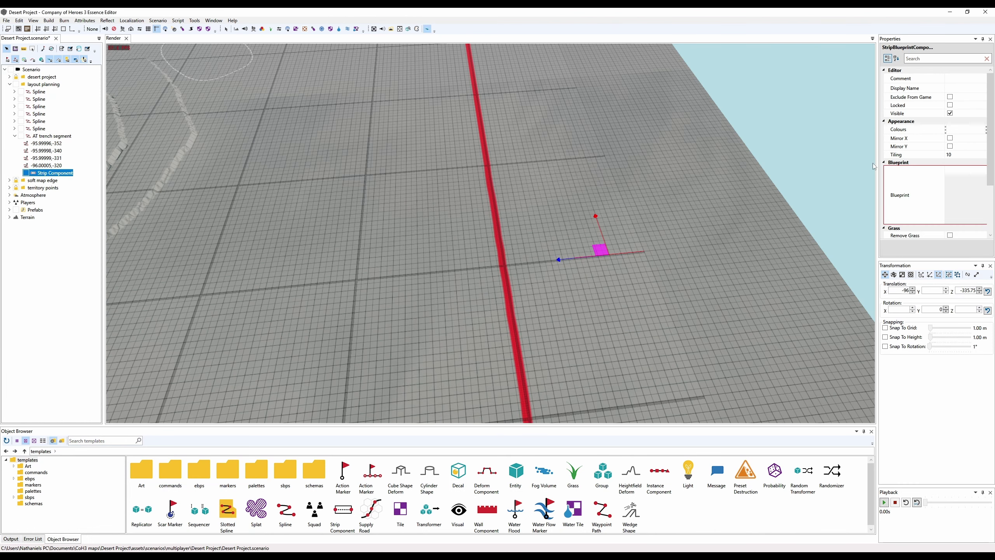
- Assign default_road_4m_green.rrmaterial from the greybox splats folder as the strip component's blueprint
click(965, 195)
click(982, 170)
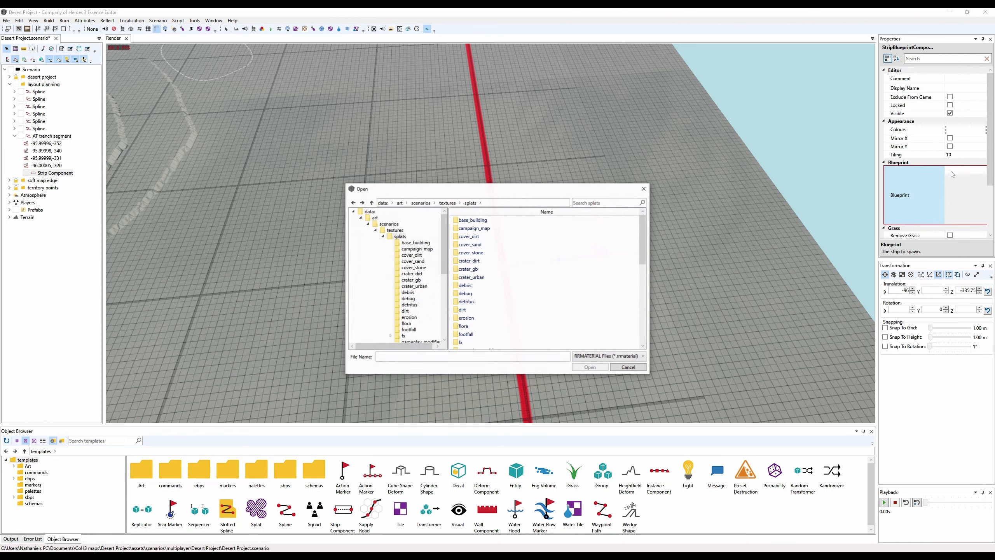
scroll(499, 277, down, 3)
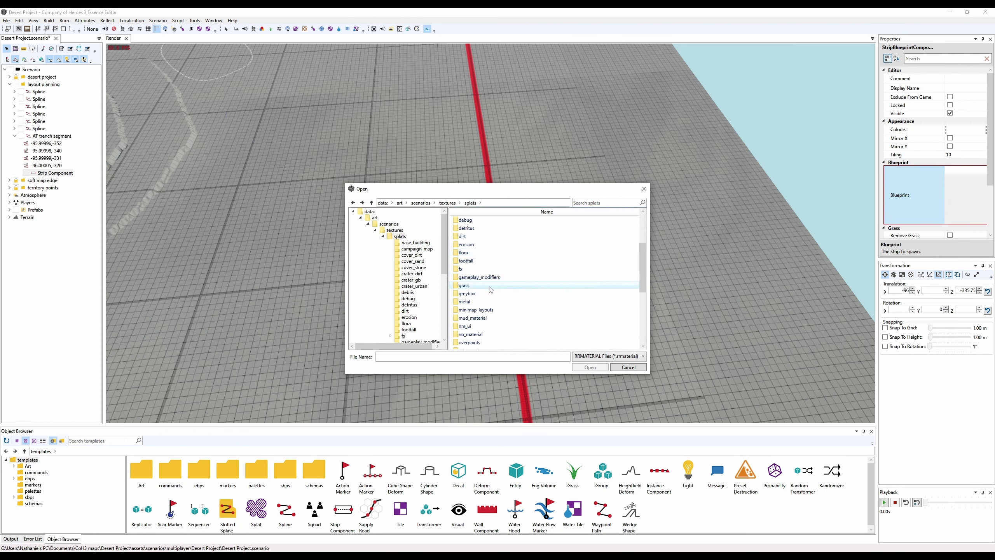
click(486, 293)
double_click(486, 293)
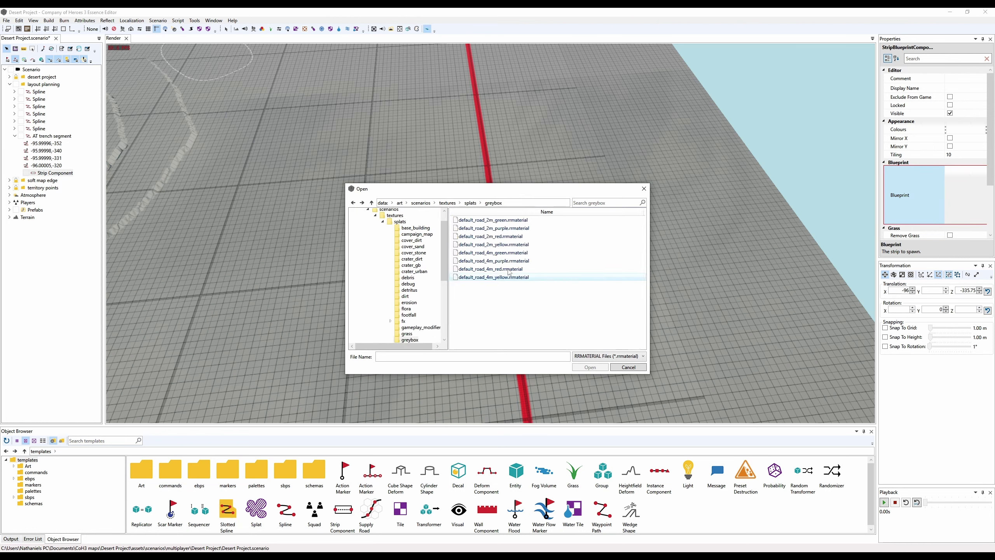
click(492, 252)
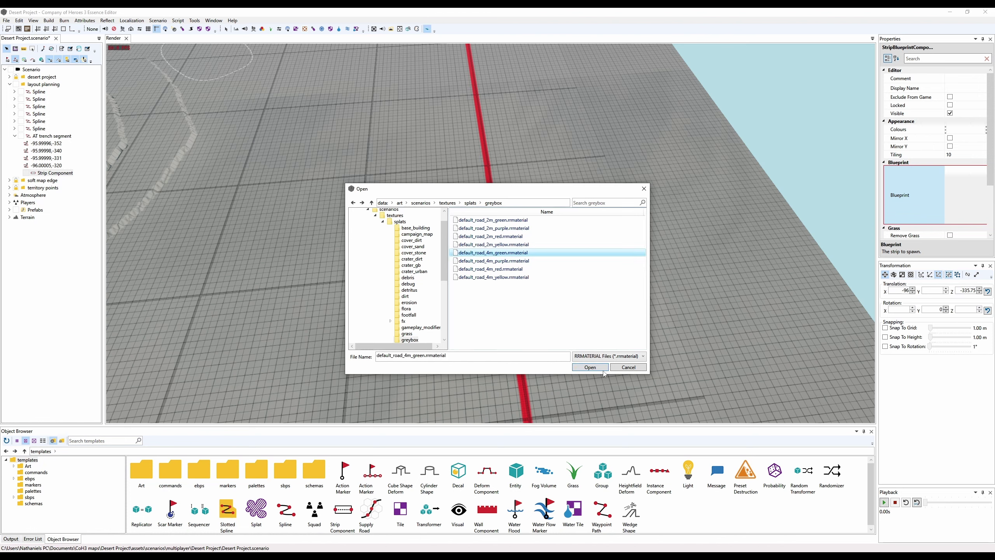
click(590, 367)
- Set the green strip's width to 16
scroll(936, 157, down, 3)
click(926, 211)
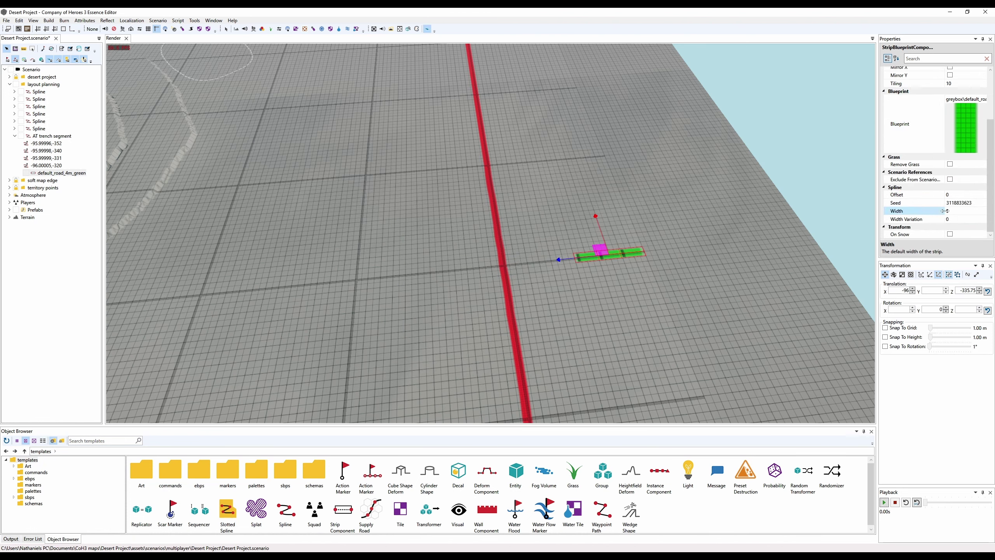
text(16)
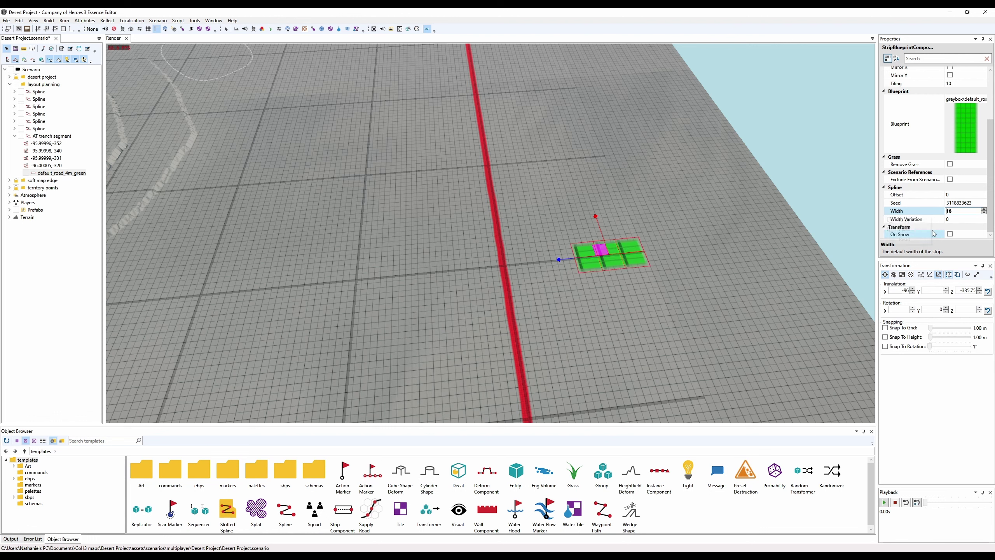
- Try a width of 4 on the green strip and reset the width to its default of 16
double_click(961, 212)
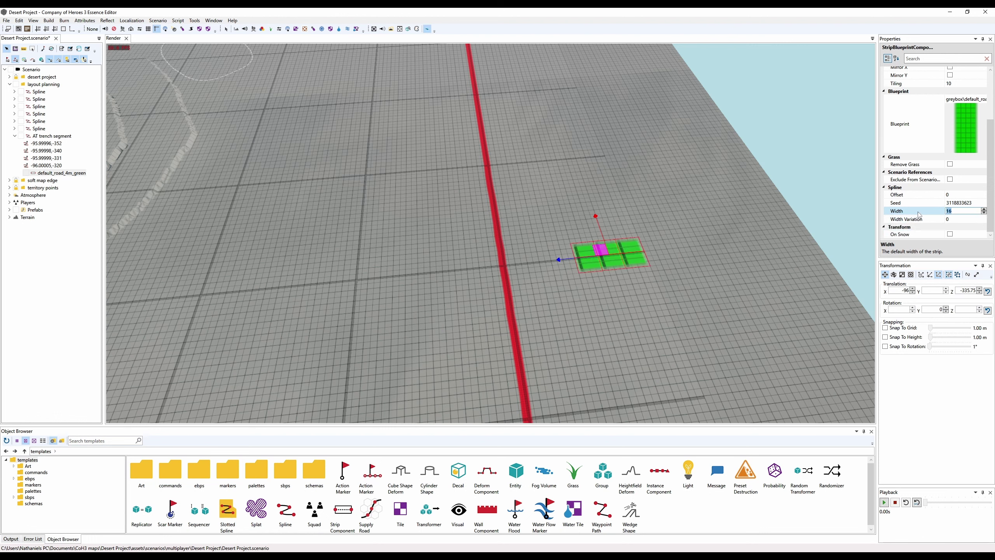
text(4)
right_click(886, 87)
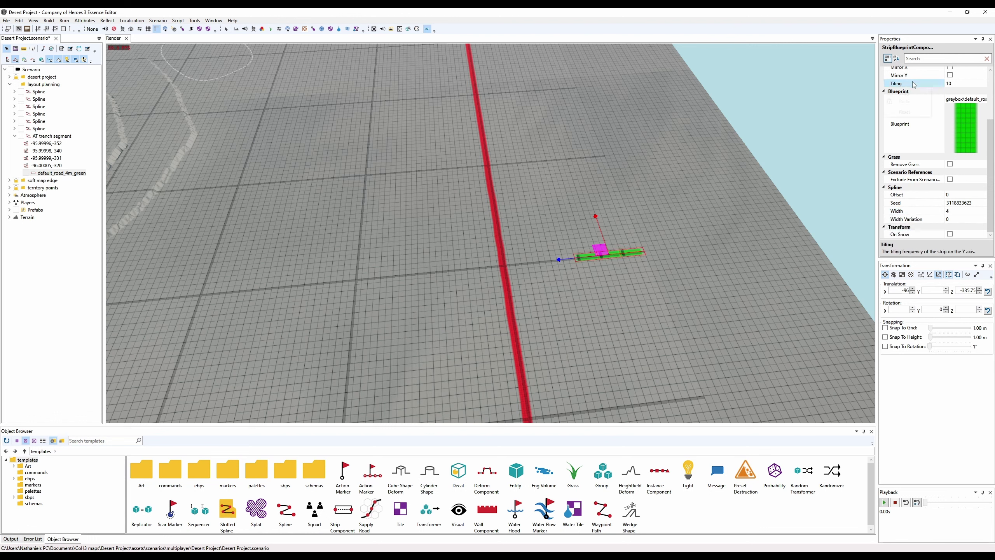
right_click(898, 211)
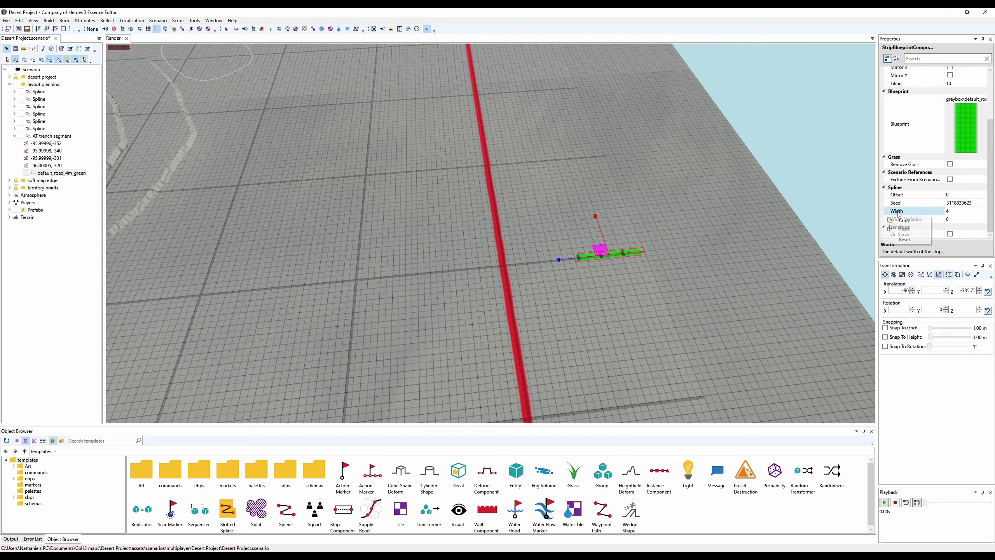
click(905, 239)
- Reset the green strip's tiling to its default of 32
right_click(905, 78)
click(934, 82)
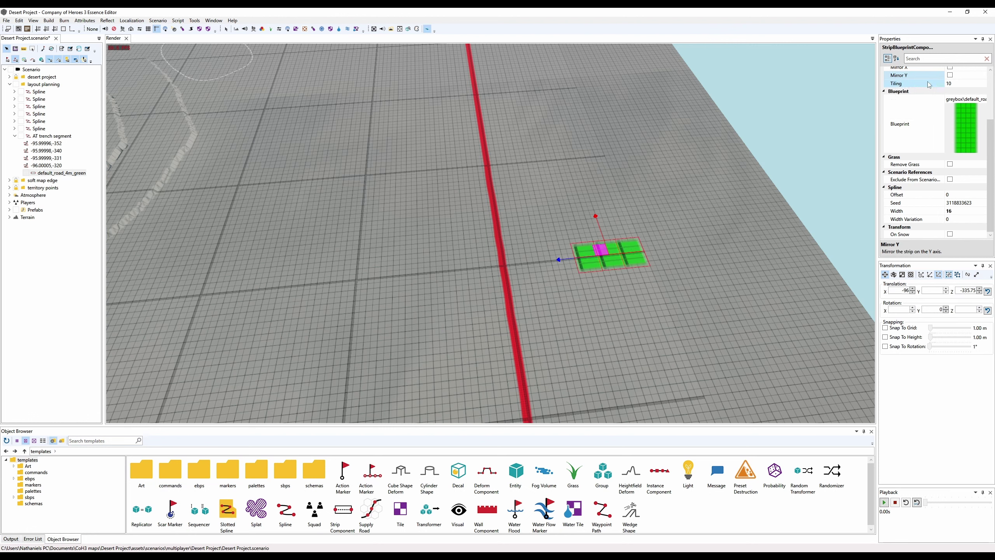
right_click(911, 83)
click(909, 111)
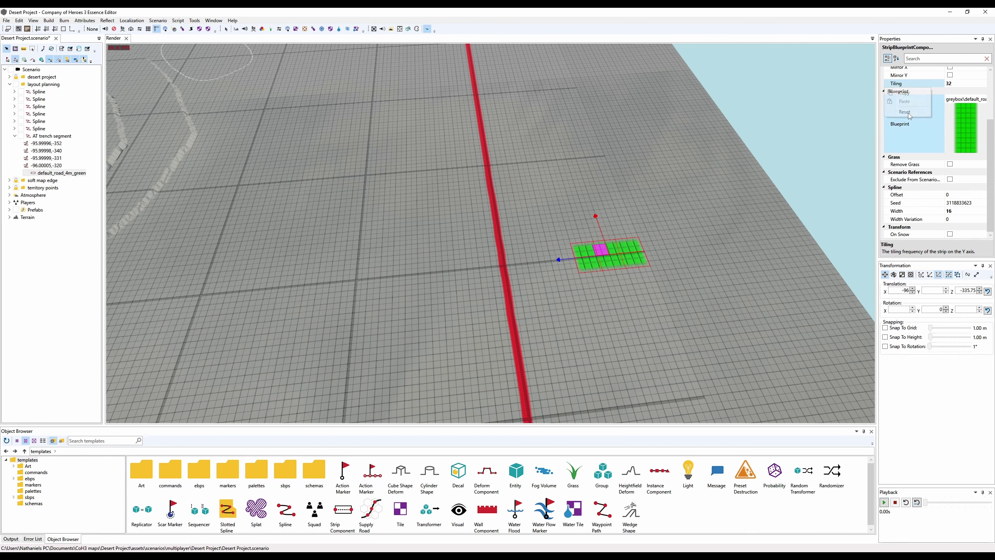
- Set the green strip's width to 8 and its tiling to 64
middle_drag(684, 223, 659, 226)
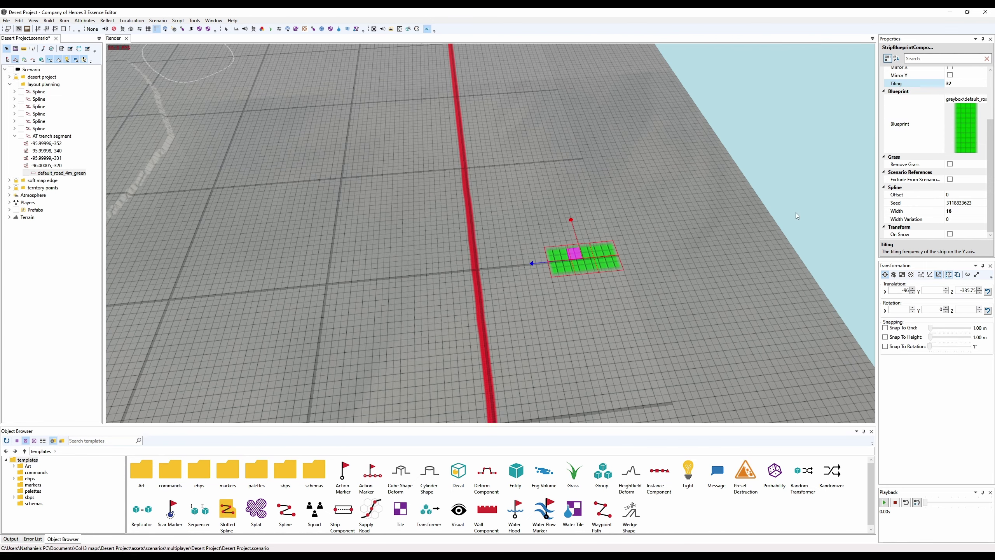
scroll(550, 275, up, 3)
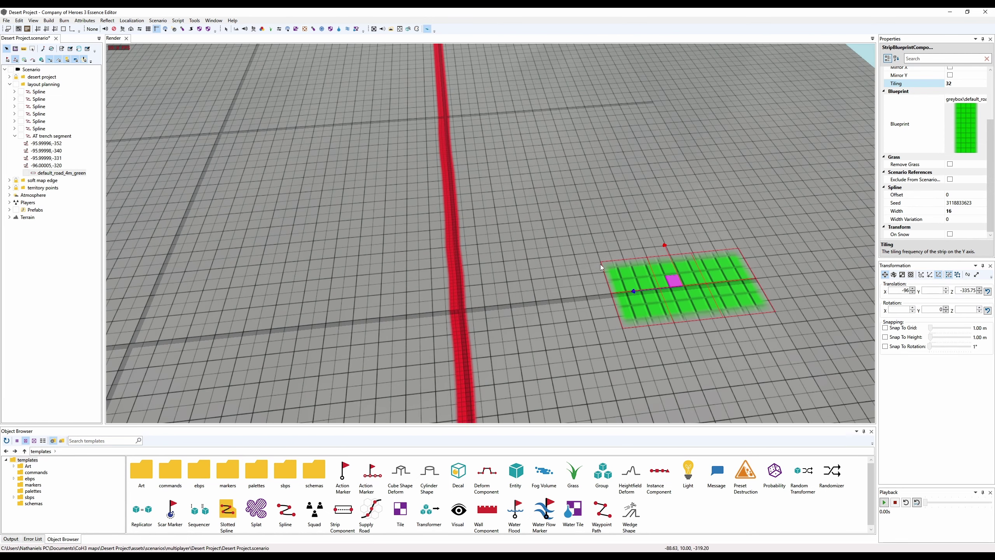
scroll(600, 265, down, 2)
click(951, 211)
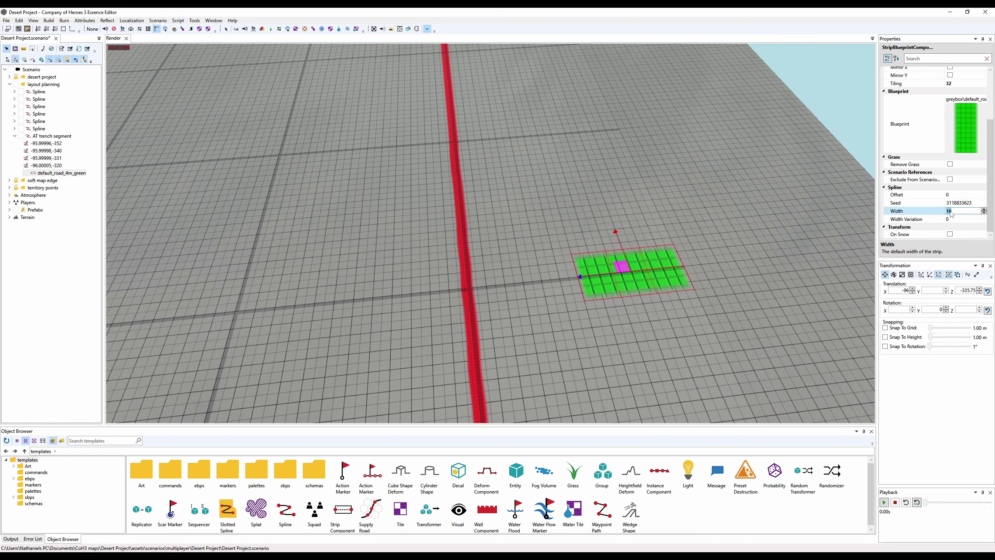
text(8)
key(Return)
click(949, 83)
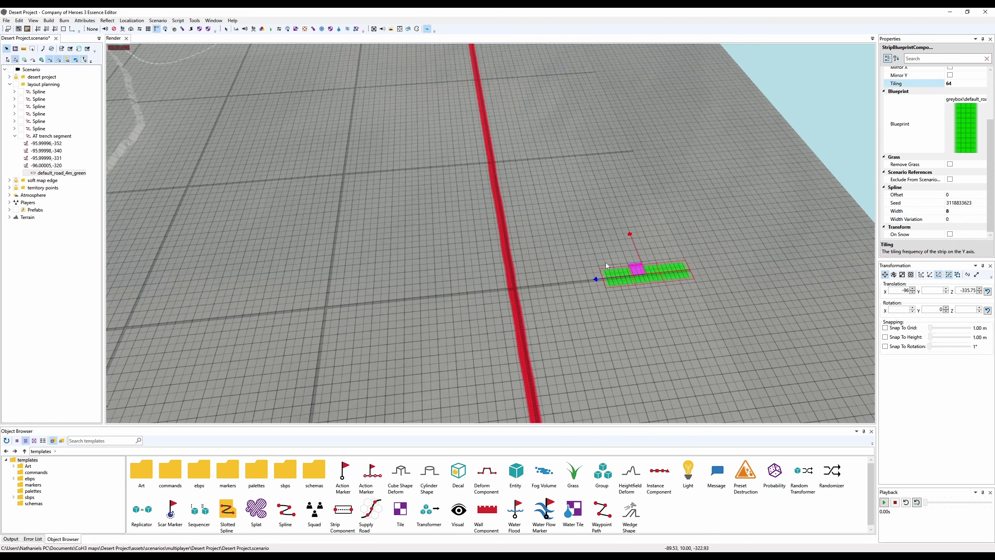
- Move the AT trench segment up to the red boundary line and place a copy end to end with it
scroll(579, 245, down, 3)
middle_drag(605, 266, 563, 283)
drag(511, 262, 441, 298)
scroll(435, 300, up, 5)
shift+drag(535, 230, 352, 266)
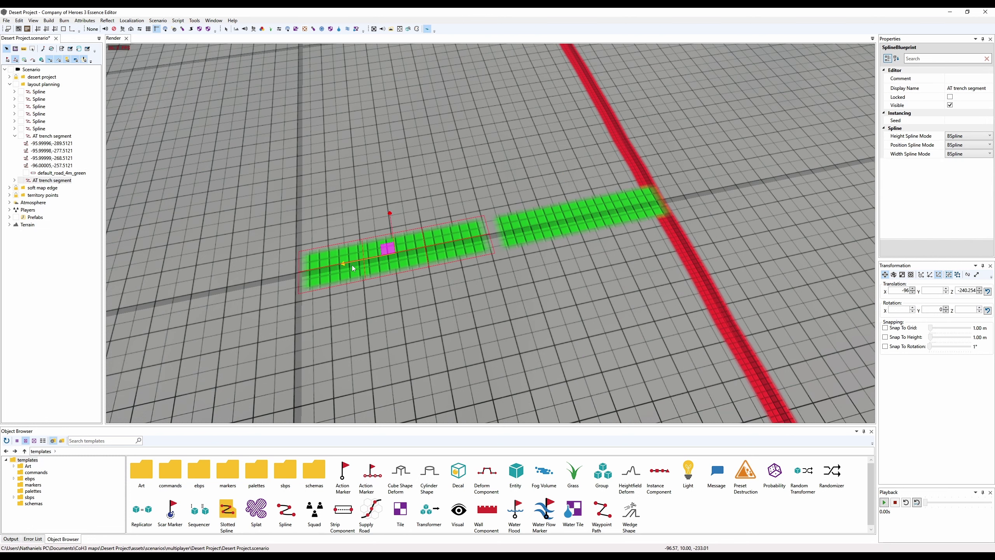
- Set the alpha of the end colour keys on the first trench segment's strip component to 255
click(49, 136)
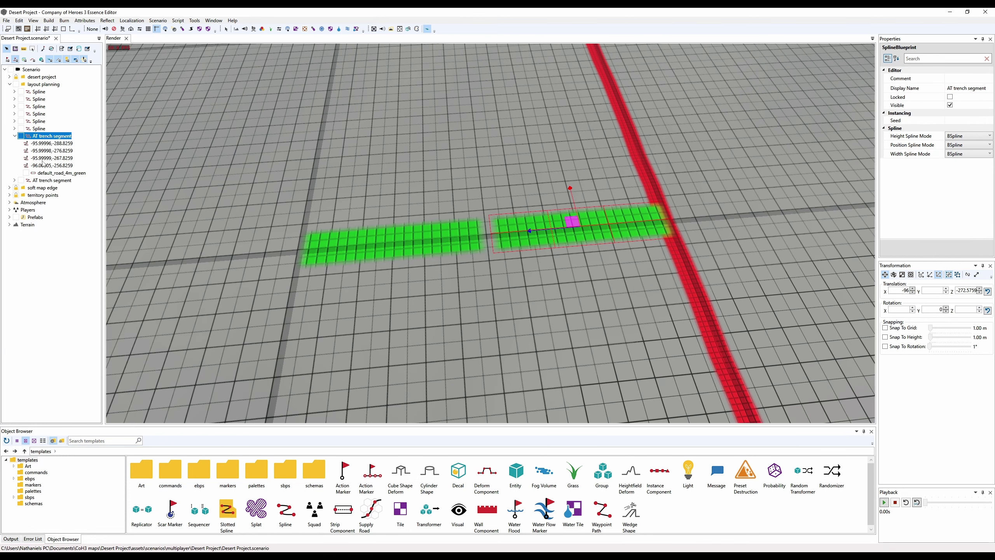
click(48, 173)
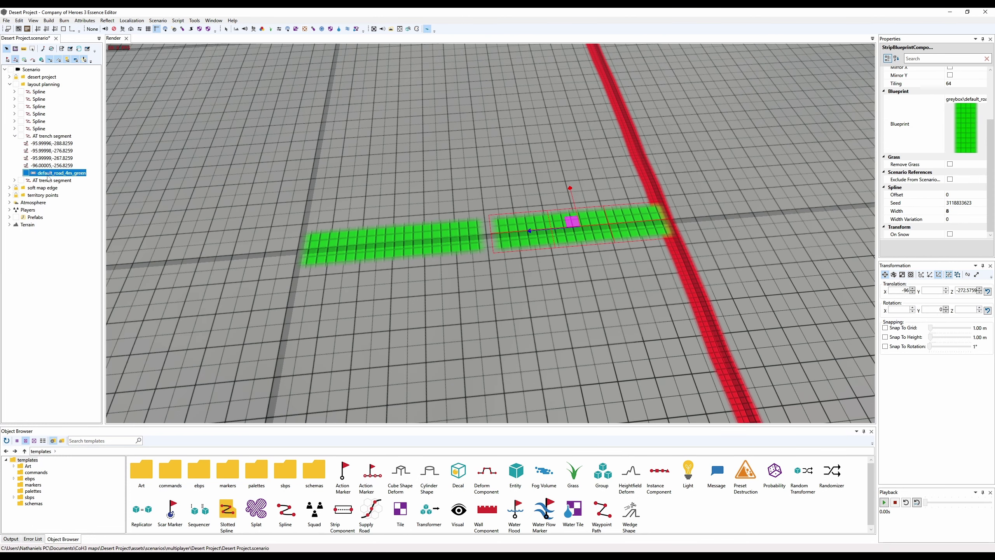
scroll(966, 118, up, 3)
click(965, 114)
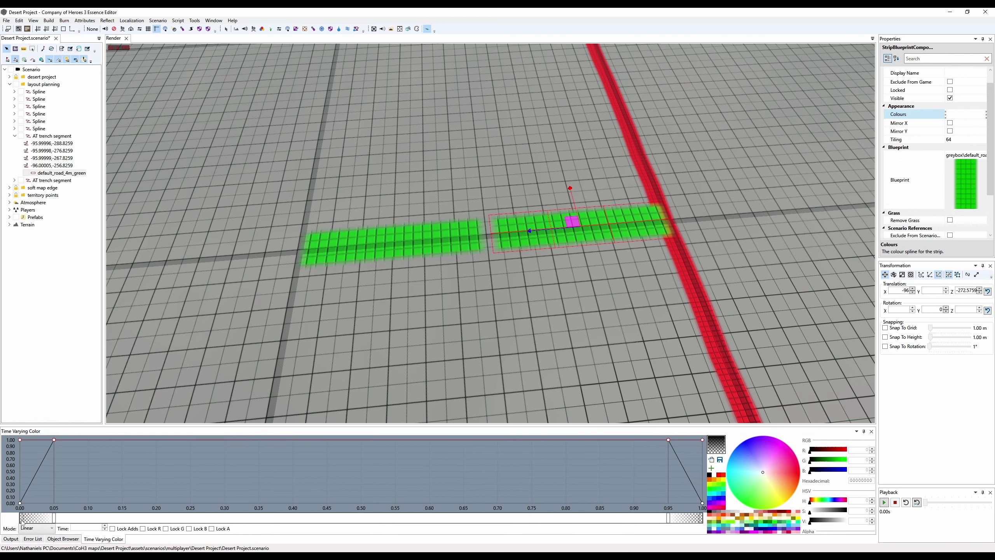
click(21, 521)
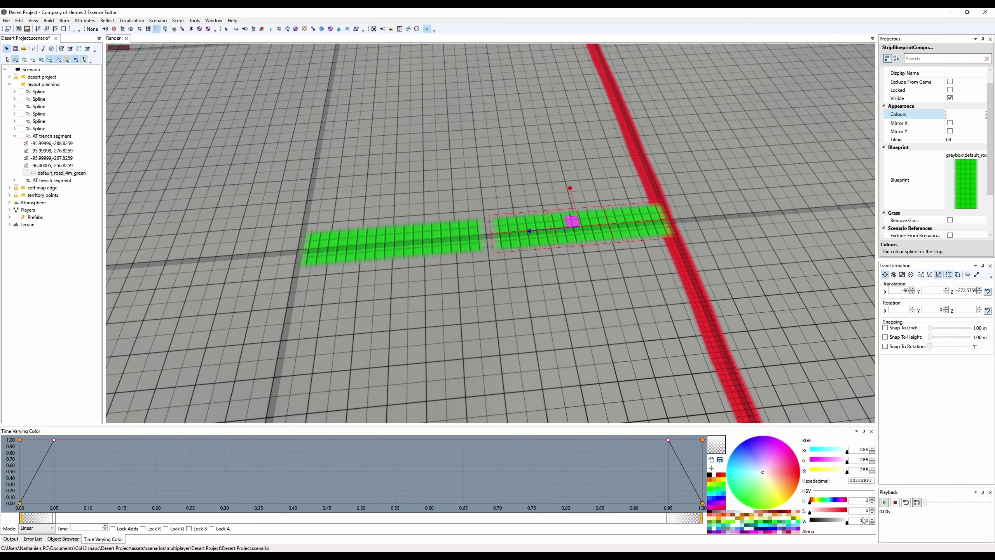
drag(562, 425, 563, 401)
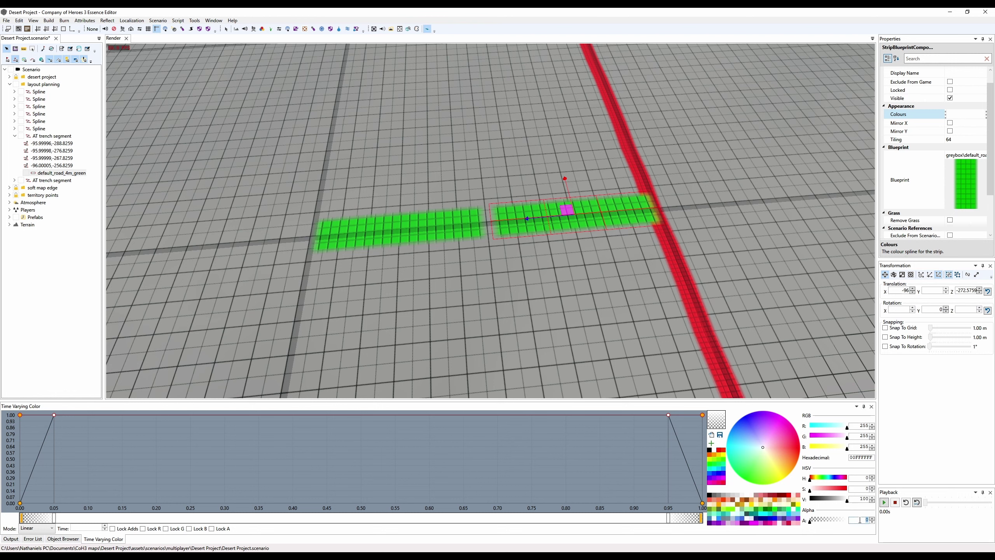
text(255)
key(Return)
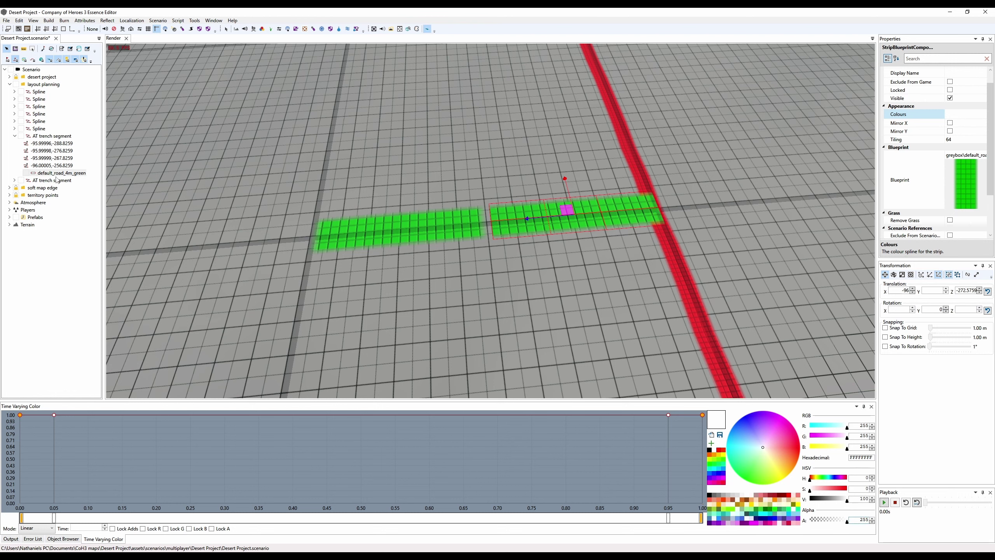
- Set the alpha of the end colour keys on the copied trench segment's strip component to 255
click(13, 181)
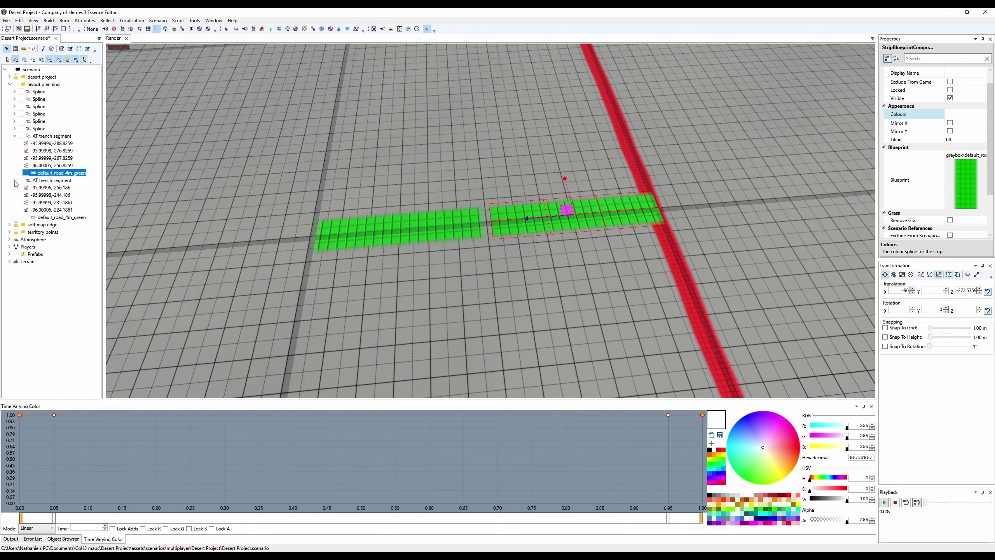
click(55, 219)
click(905, 113)
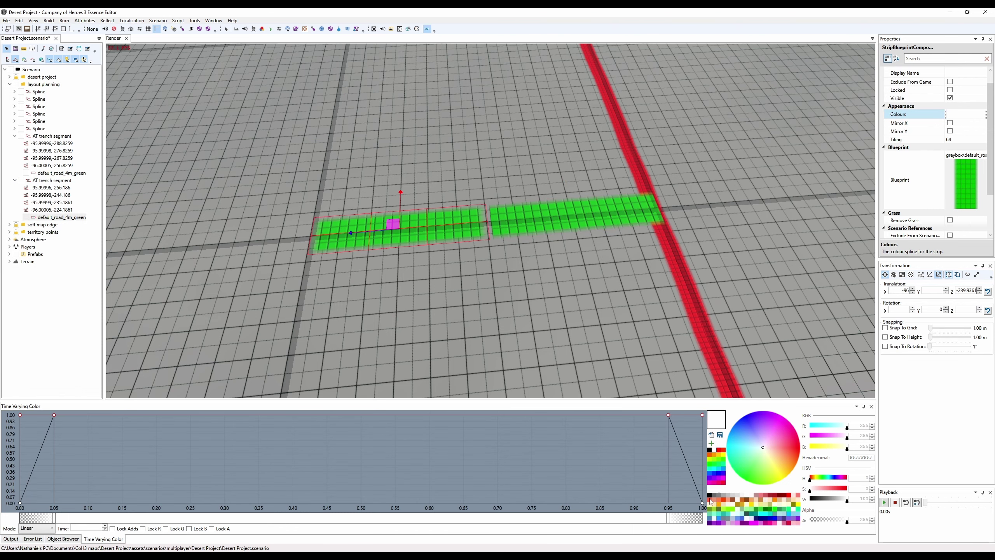
click(699, 521)
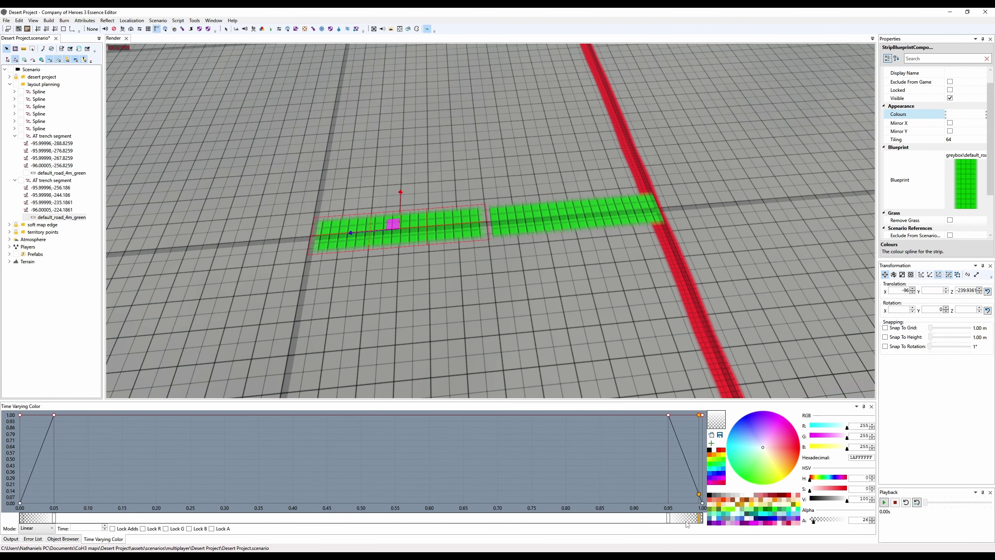
key(ctrl+z)
click(702, 519)
double_click(865, 521)
text(255)
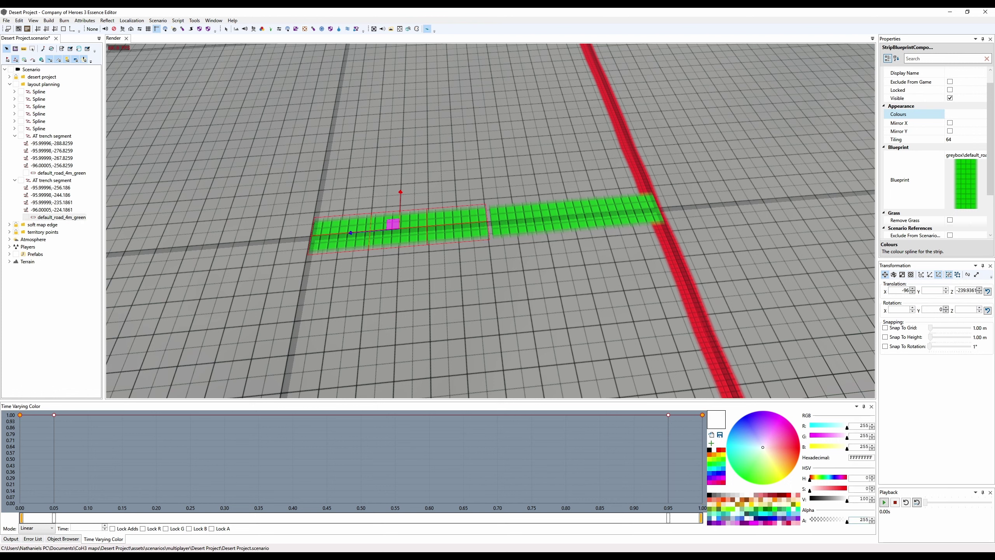
- Nudge the trench segment nearest the red boundary against its copy to close the gap between the strips
scroll(458, 252, up, 3)
click(614, 229)
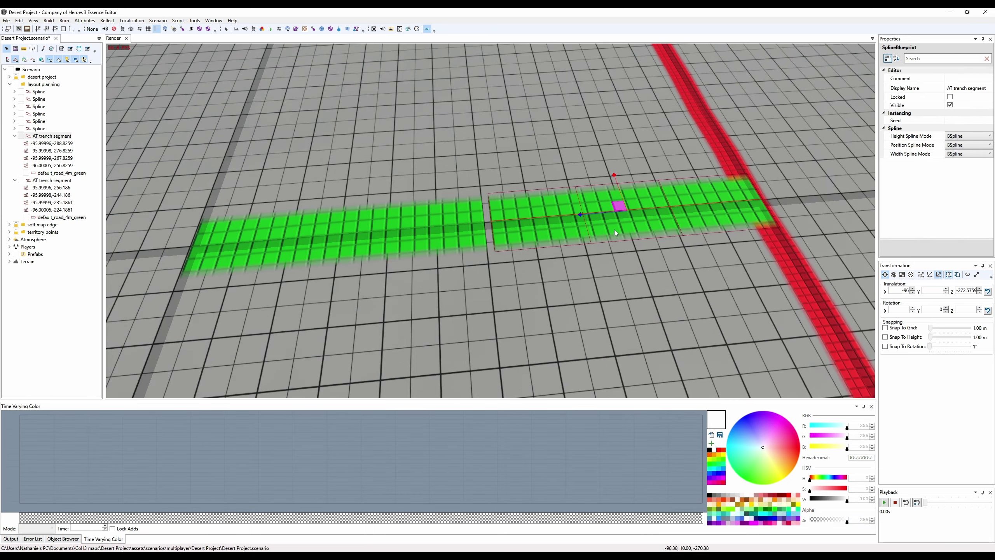
drag(592, 217, 582, 218)
- Move and angle both AT trench segments across the red boundary near the map corner and place a copy of the pair in line outside it
scroll(582, 218, down, 10)
click(14, 135)
click(14, 143)
click(52, 136)
shift+click(51, 143)
middle_drag(424, 194, 526, 232)
scroll(527, 233, up, 4)
drag(535, 216, 662, 259)
middle_drag(665, 262, 582, 217)
drag(581, 217, 603, 239)
shift+drag(580, 231, 660, 226)
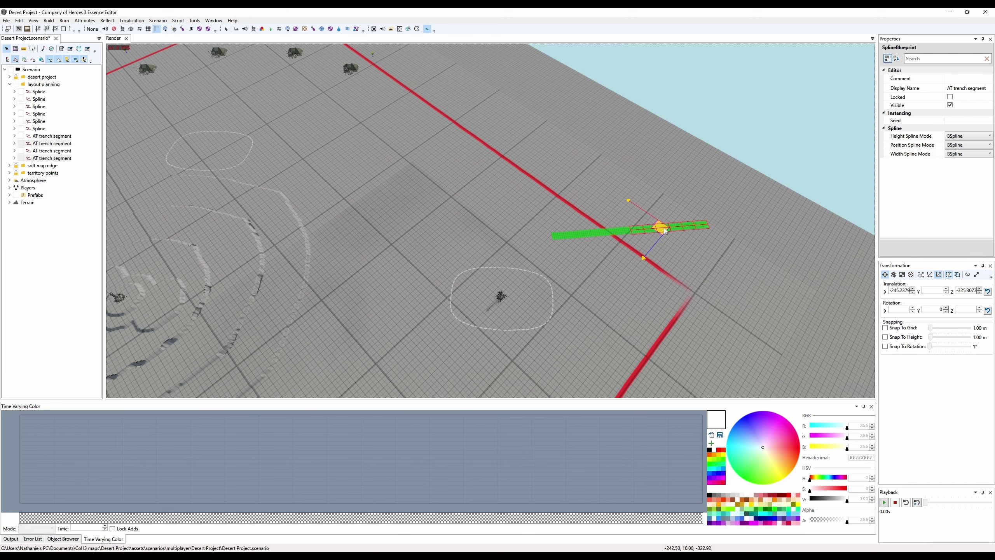
- Extend the trench outside the red boundary into a zigzag with three more angled copies of the segment pair
middle_drag(476, 173, 361, 197)
shift+drag(565, 249, 678, 294)
shift+drag(679, 294, 745, 274)
shift+drag(745, 274, 413, 269)
middle_drag(414, 269, 448, 288)
drag(450, 338, 470, 329)
key(Delete)
- Examine the AT trench segments one by one to match each scenario entry to its piece of the zigzag
click(54, 150)
click(51, 144)
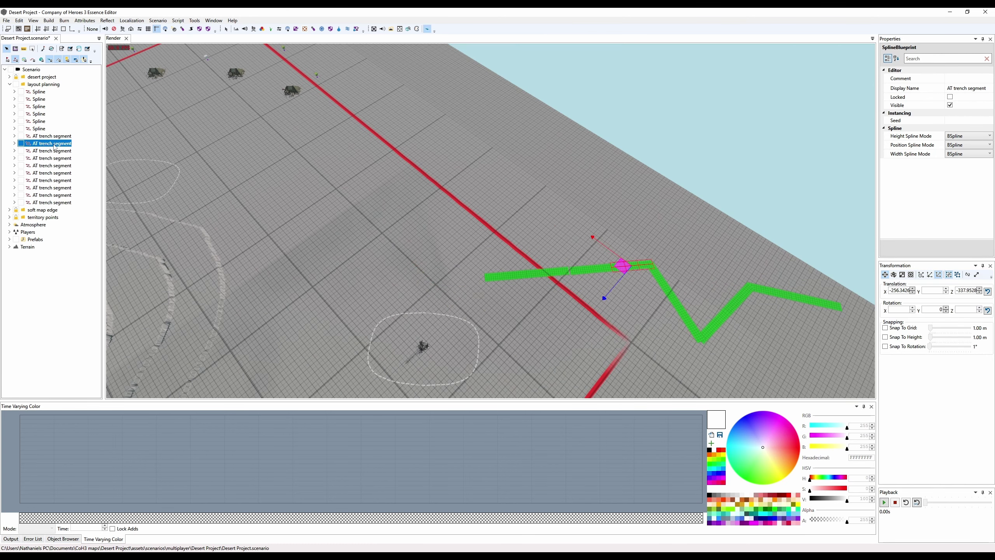
click(47, 181)
click(42, 137)
click(49, 181)
click(47, 145)
click(48, 158)
click(50, 166)
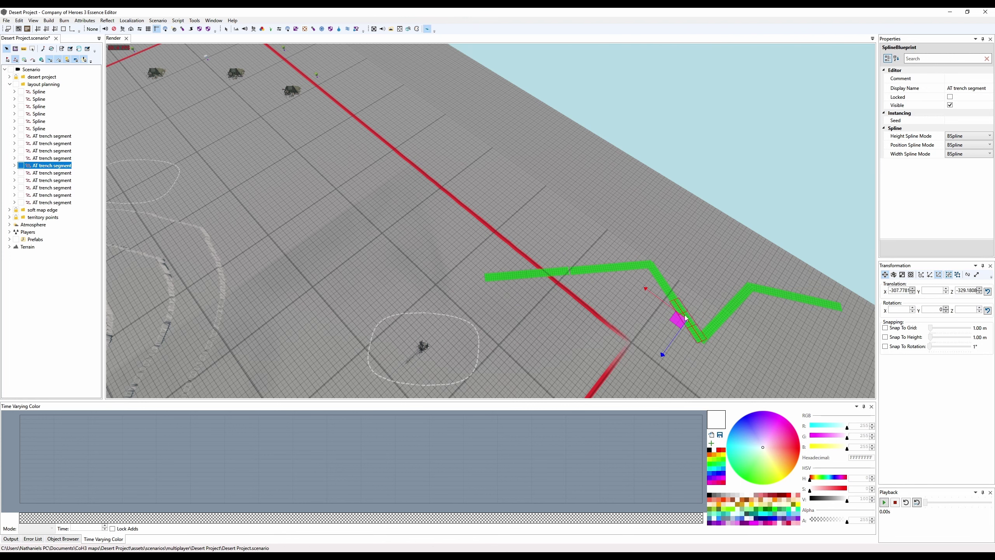
click(51, 173)
click(51, 181)
ctrl+click(53, 190)
click(52, 195)
click(52, 202)
- Duplicate the inner end pair of trench segments and place the copy in line beside the dotted territory loop
click(50, 136)
ctrl+click(50, 144)
shift+drag(523, 274, 433, 279)
click(50, 144)
ctrl+click(49, 157)
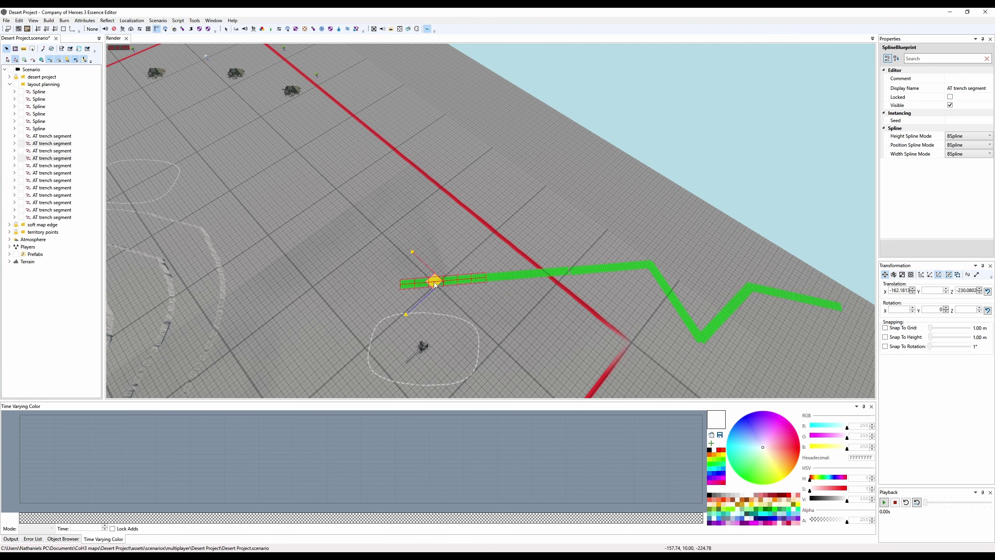
- Extend the trench farther into the map from its inner end with angled copies of the segment pair
click(49, 152)
click(49, 136)
ctrl+click(49, 143)
middle_drag(450, 283, 536, 247)
shift+drag(533, 253, 461, 225)
key(e)
key(w)
middle_drag(461, 225, 486, 196)
shift+drag(462, 235, 396, 221)
- Rotate the newest inner trench piece to form another bend and add a segment toward the parked vehicles
key(e)
middle_drag(397, 220, 474, 325)
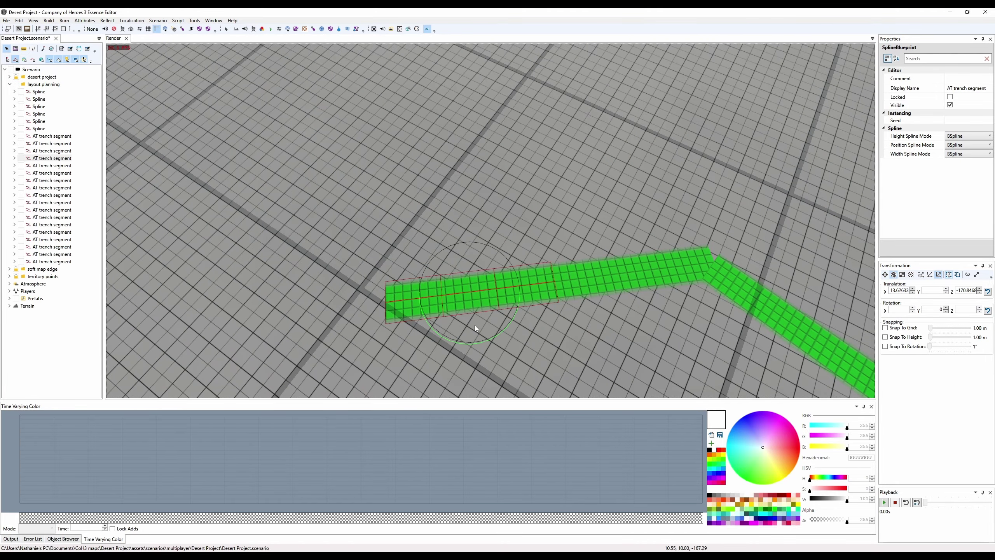
drag(474, 325, 429, 318)
key(w)
drag(463, 289, 437, 137)
scroll(445, 222, down, 8)
scroll(445, 222, down, 5)
- Examine which AT trench segments make up the bends between the dotted loop and the trench's inner tip
click(50, 143)
click(529, 253)
click(656, 294)
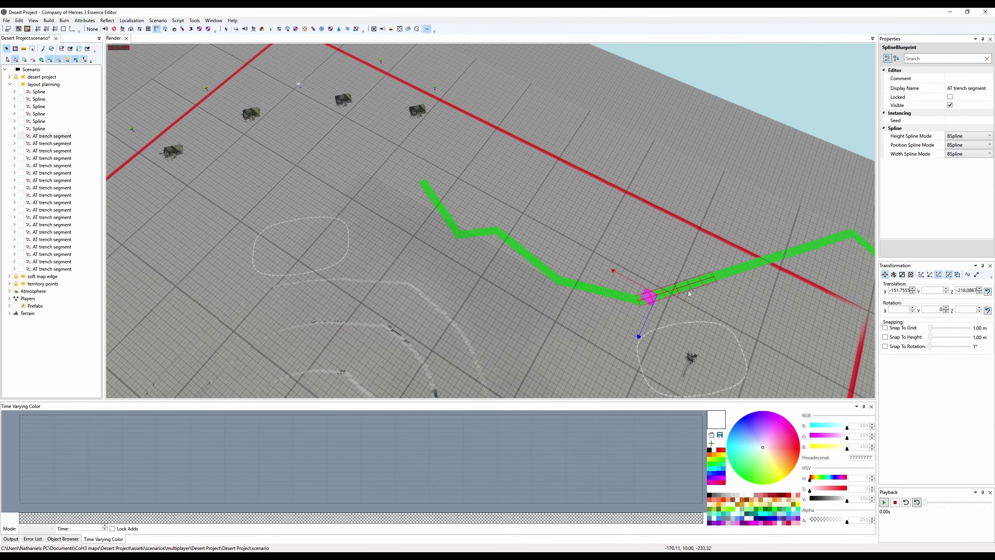
click(50, 173)
click(50, 145)
click(50, 151)
ctrl+click(50, 180)
double_click(50, 181)
click(50, 188)
ctrl+click(50, 165)
click(50, 166)
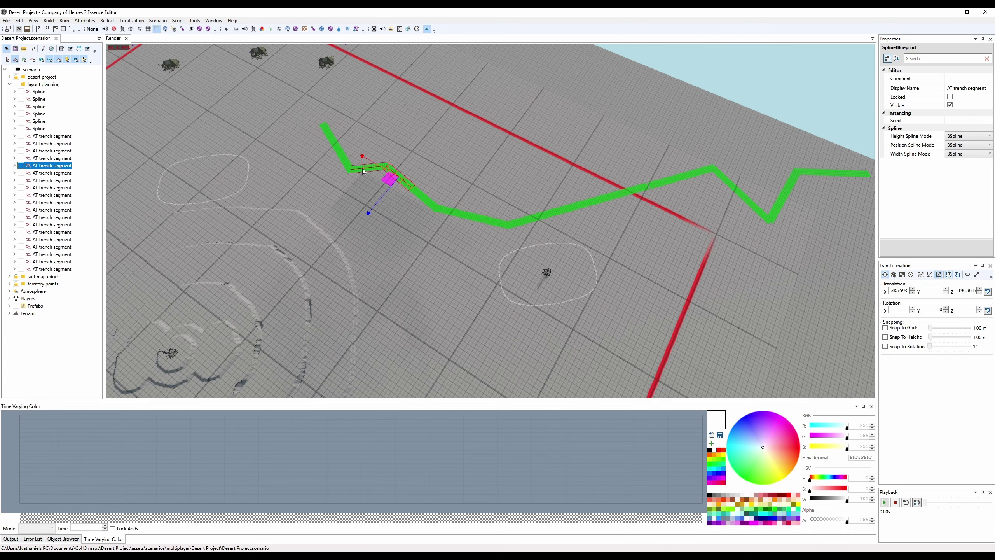
click(50, 195)
click(350, 165)
- Duplicate the trench's inner tip segment and place the copy in line beyond it
middle_drag(327, 153, 393, 227)
scroll(393, 227, up, 6)
shift+drag(443, 196, 405, 153)
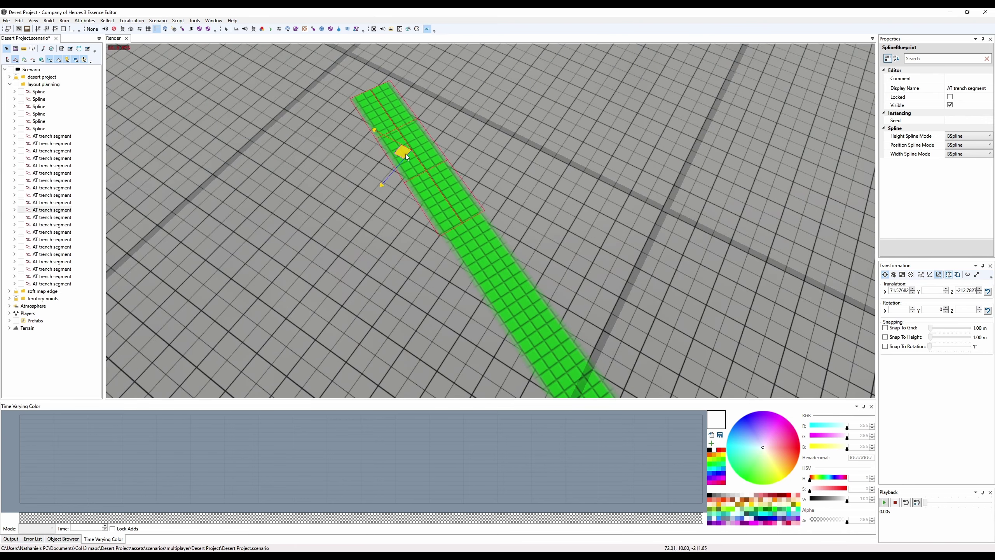
- Try rotating the end pair of trench segments and delete the extra segment overlapping the tip
scroll(406, 153, down, 6)
key(e)
mouse_move(462, 253)
mouse_down()
mouse_move(489, 230)
mouse_move(470, 240)
mouse_up()
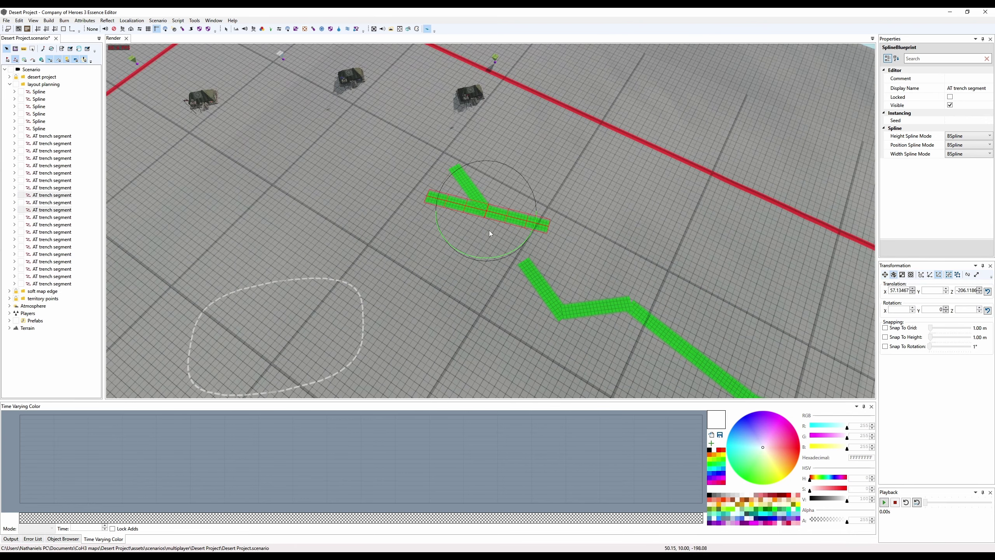
key(w)
click(465, 182)
drag(459, 190, 411, 211)
key(Delete)
- Try moving the selected pair of end trench segments away from the overlapping strip and undo the move
scroll(417, 216, down, 5)
click(451, 202)
ctrl+click(468, 233)
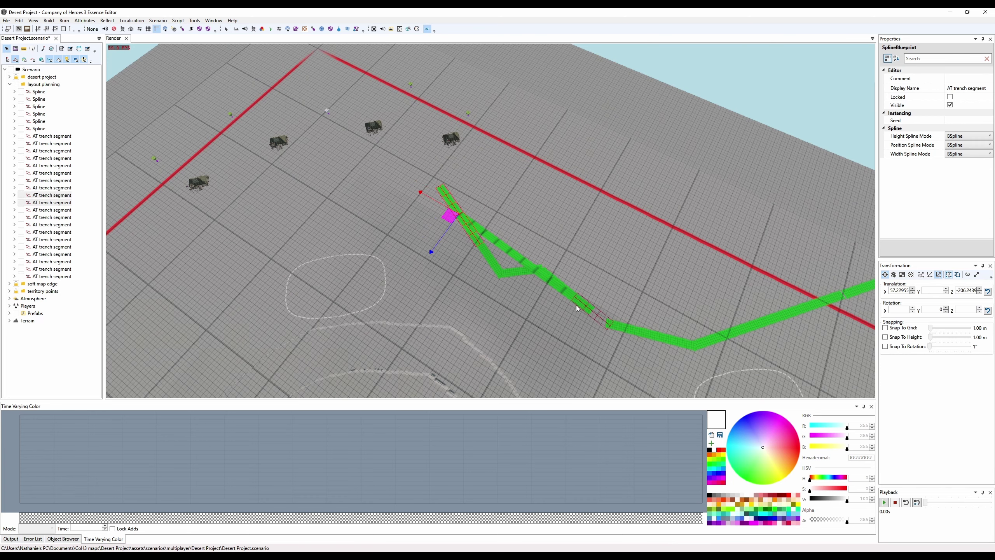
scroll(464, 255, up, 5)
middle_drag(544, 243, 540, 139)
scroll(539, 141, down, 4)
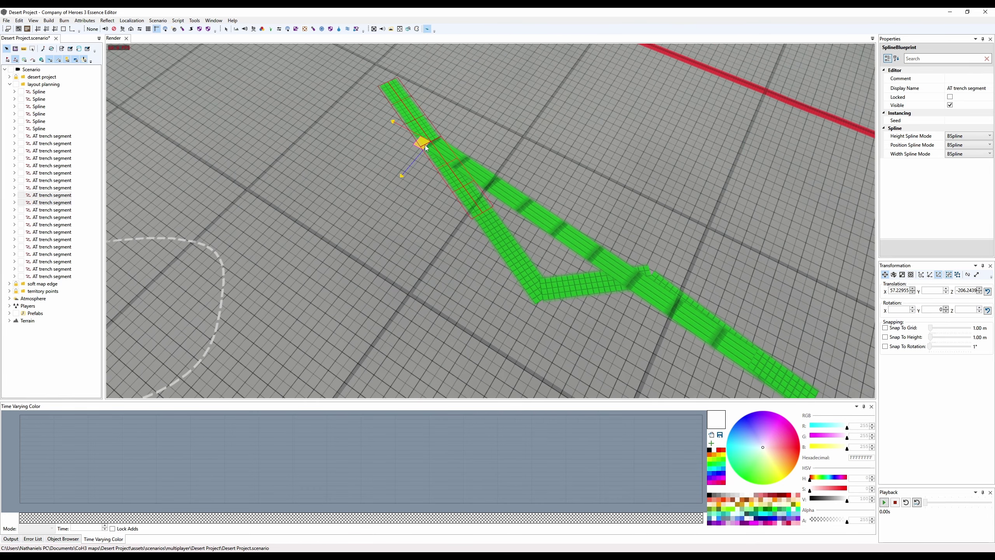
middle_drag(369, 136, 457, 176)
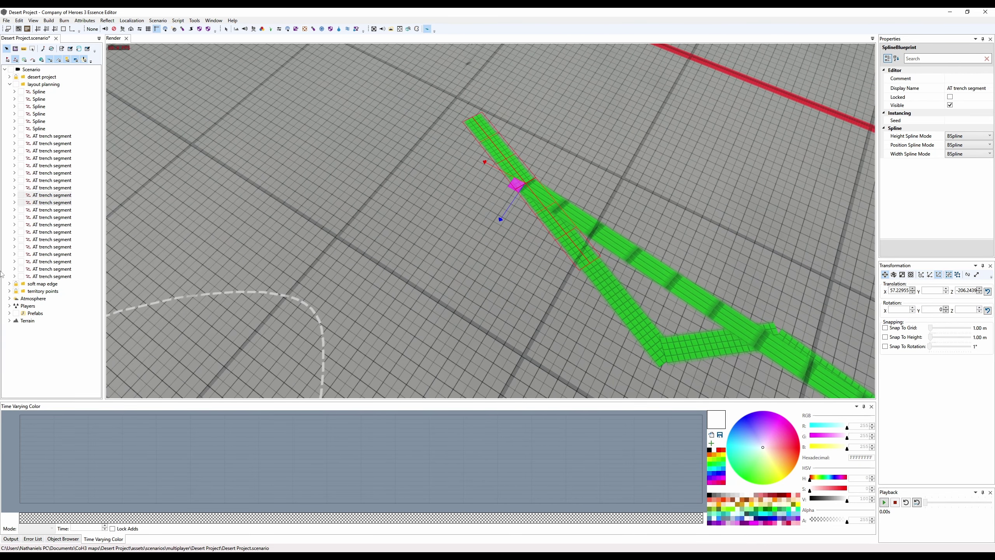
click(41, 331)
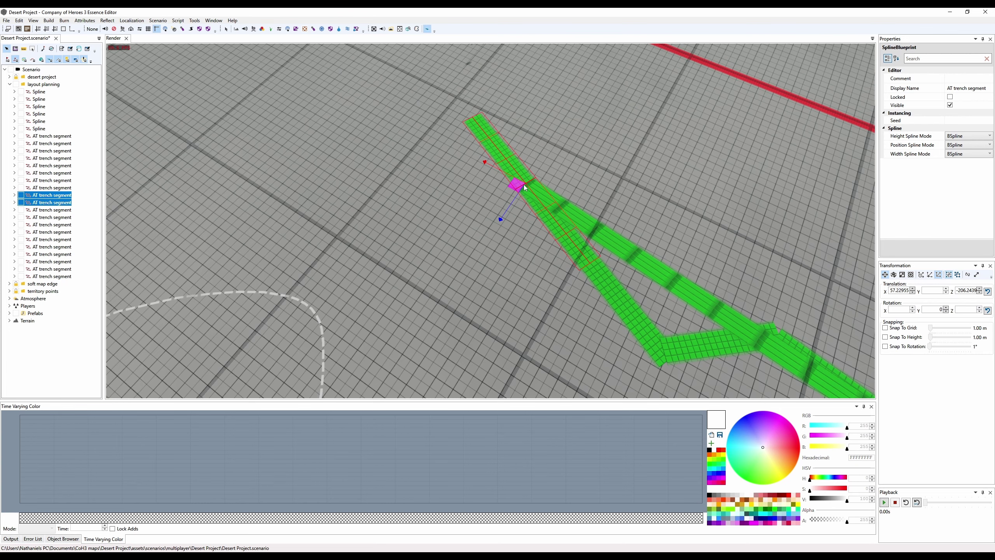
drag(517, 186, 455, 194)
key(ctrl+z)
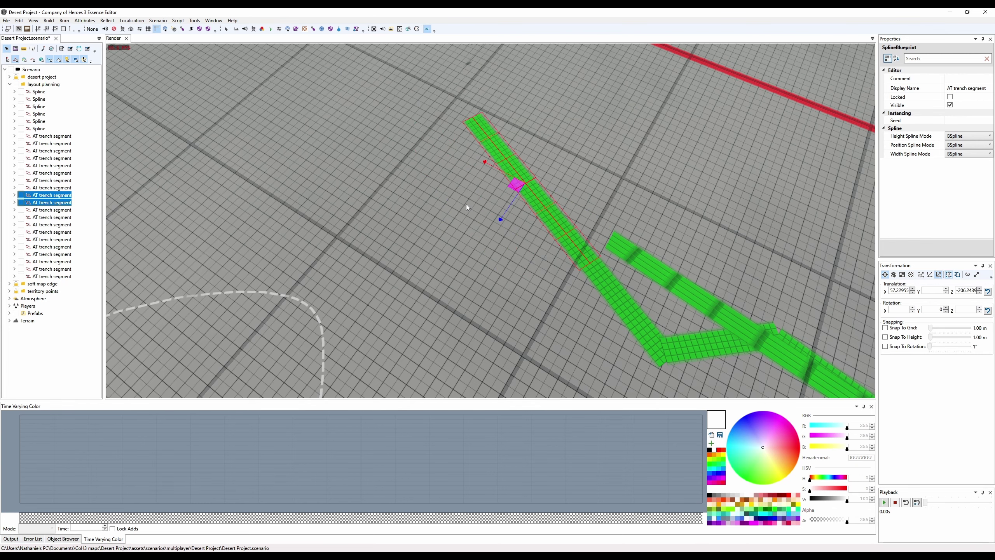
middle_drag(466, 203, 474, 203)
- Rotate the trench's tip segment to form a new bend and place a copy in line beyond it
click(521, 179)
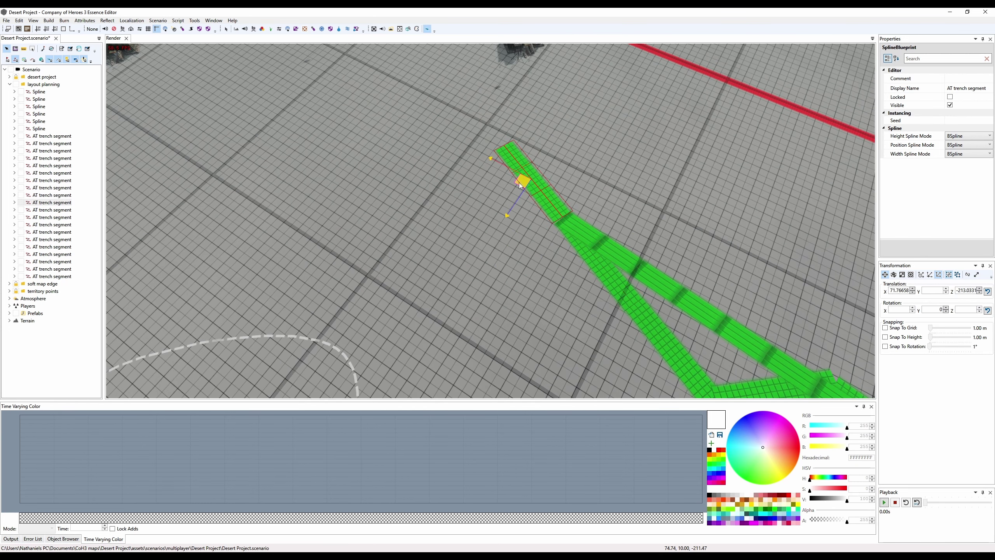
key(e)
drag(525, 225, 544, 231)
key(w)
drag(520, 180, 408, 204)
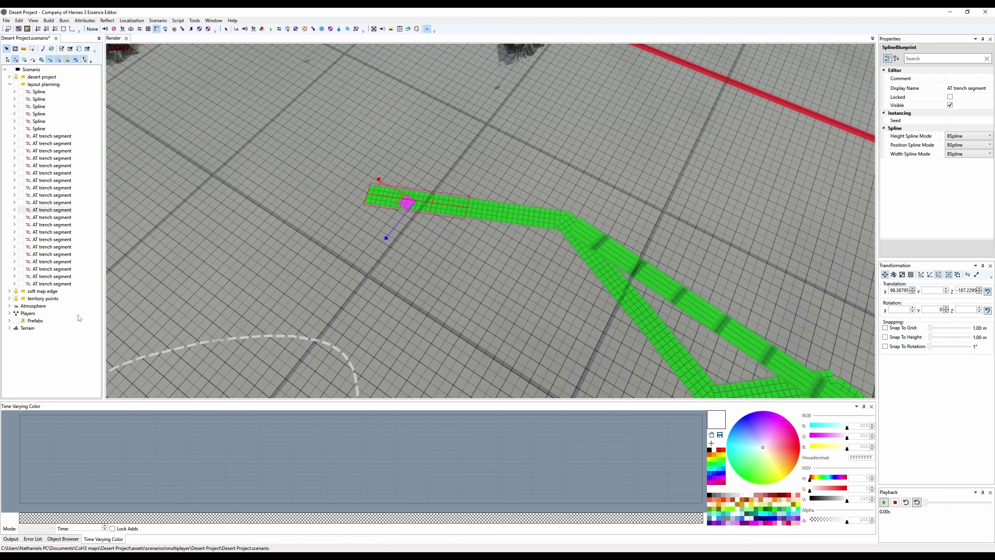
- Select the trench's end segments one by one to identify their matching entries in the layout planning layer
ctrl+click(469, 208)
click(578, 238)
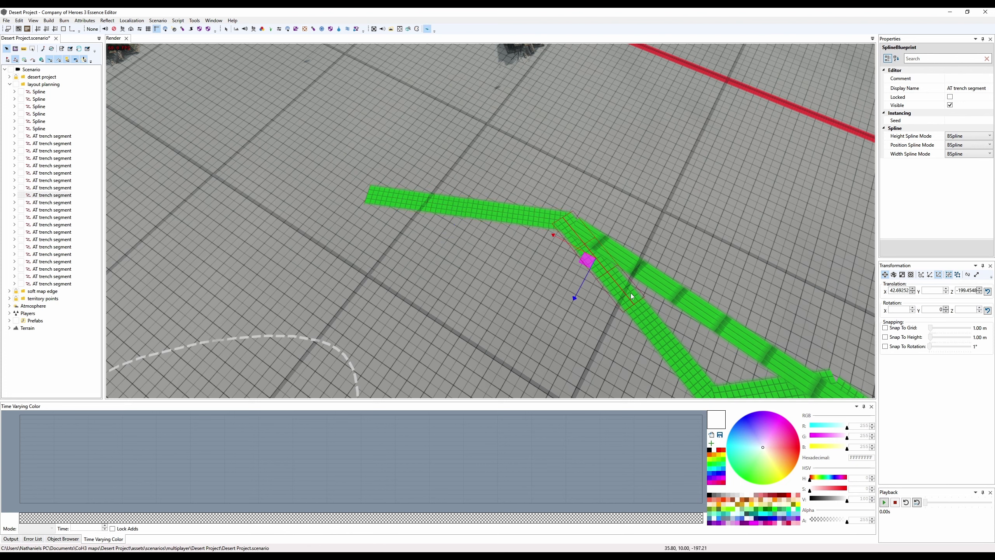
ctrl+click(630, 292)
click(7, 360)
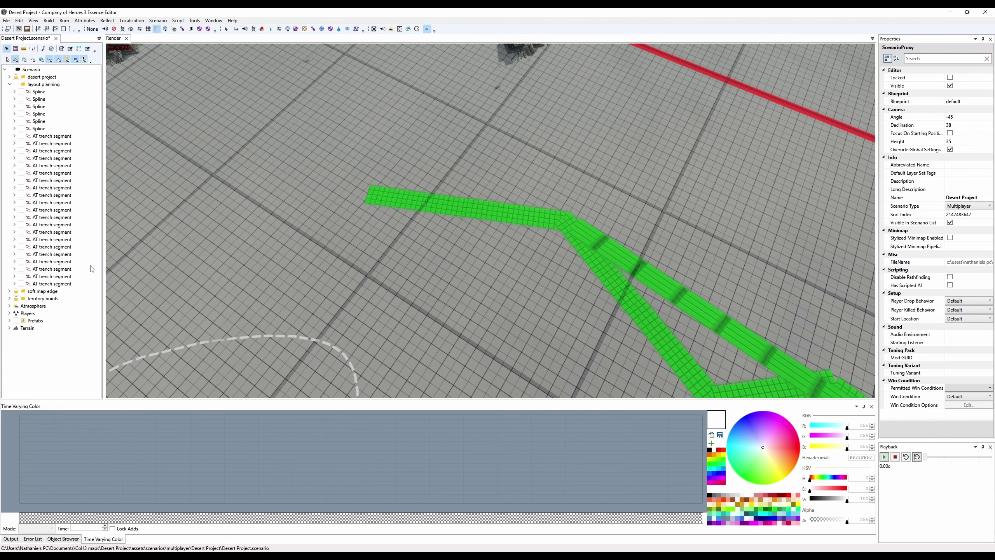
click(58, 195)
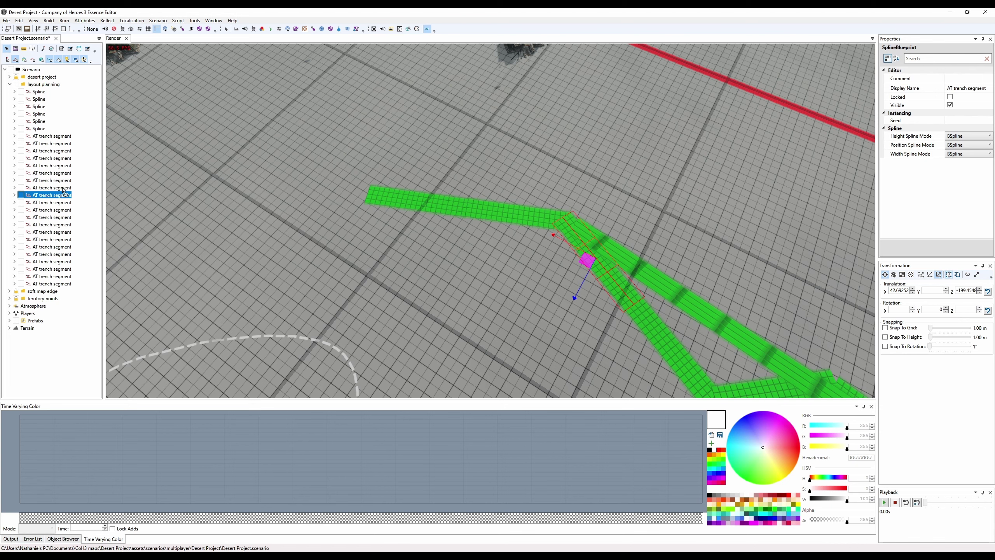
click(63, 203)
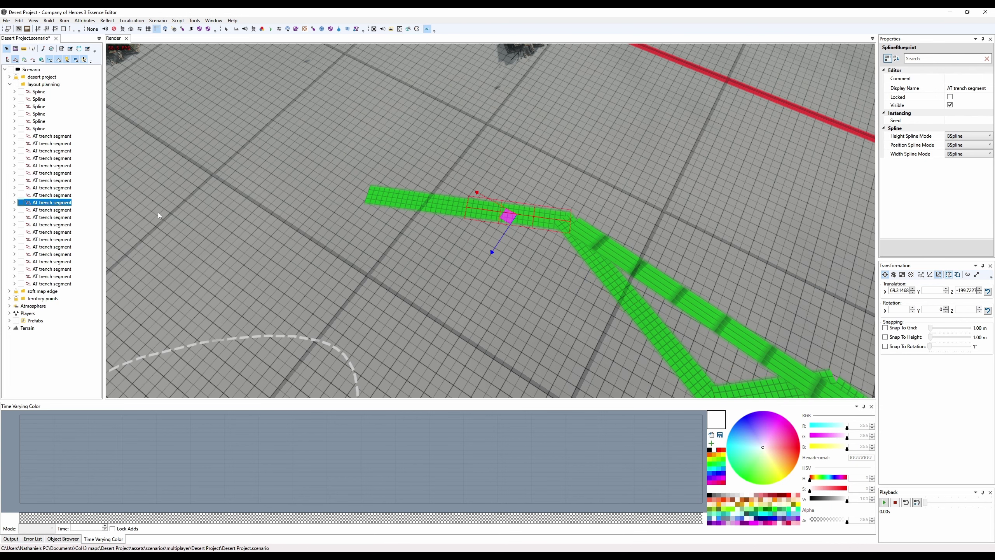
click(46, 212)
ctrl+click(48, 203)
- Check in pairs which layer entries belong to the segments around the trench's middle bends and joints
click(630, 315)
scroll(617, 286, down, 2)
click(713, 358)
ctrl+click(799, 372)
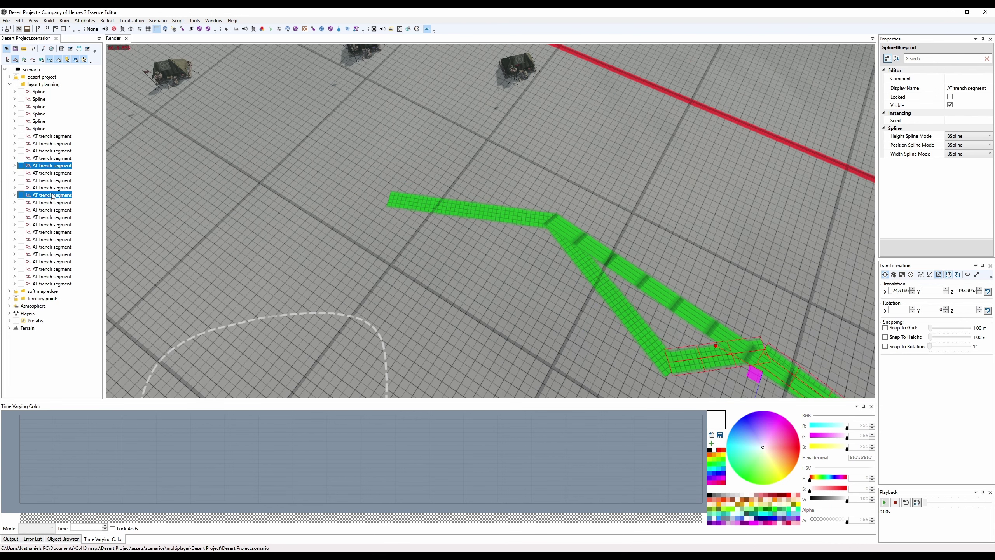
click(52, 195)
ctrl+click(52, 202)
click(465, 201)
middle_drag(744, 365, 478, 245)
click(52, 188)
ctrl+click(53, 195)
click(52, 151)
ctrl+click(52, 166)
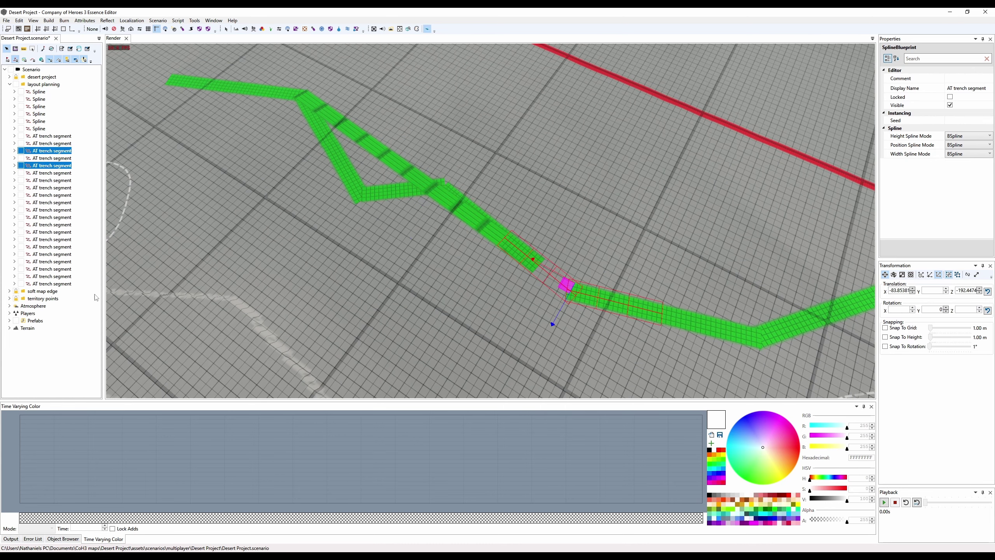
click(430, 262)
click(52, 151)
ctrl+click(52, 158)
middle_drag(643, 314, 462, 278)
click(52, 166)
ctrl+click(52, 195)
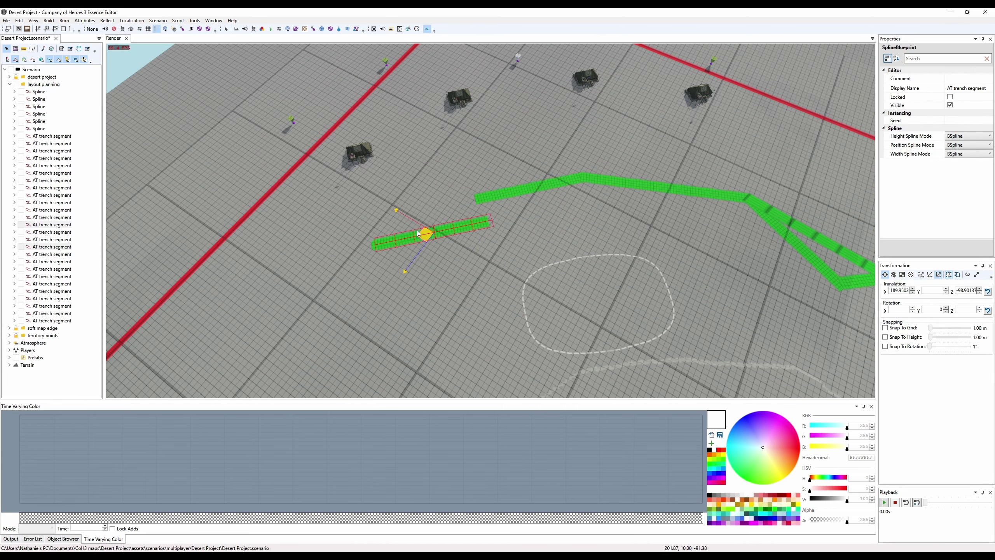
- Rotate the copied trench segment pair into a bend at the outer end and extend the straight run with further copies
drag(478, 220, 460, 198)
drag(424, 234, 437, 246)
scroll(469, 218, down, 5)
key(ctrl+v)
drag(508, 196, 424, 330)
scroll(476, 235, up, 4)
key(ctrl+v)
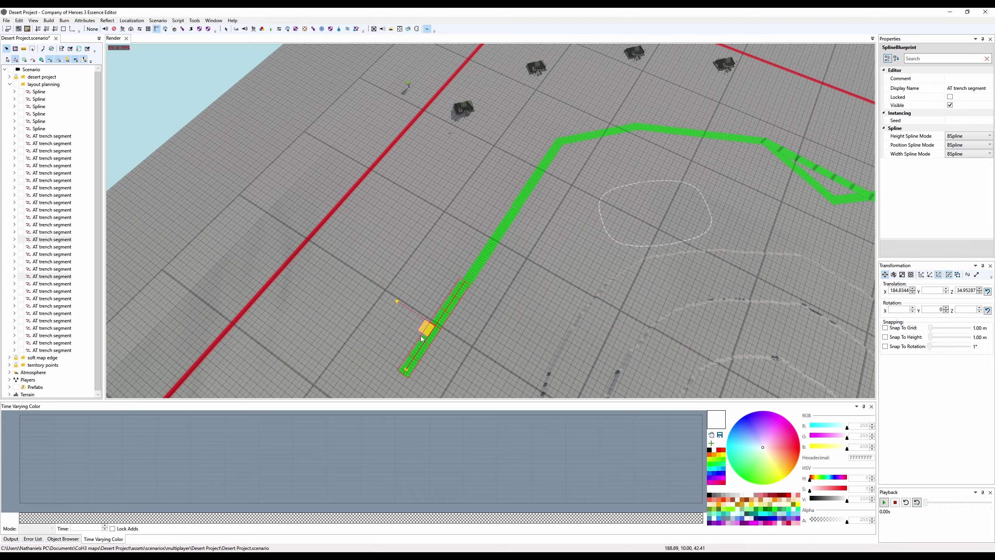
- Paste another trench segment pair and join it at an angle to the lower end of the long straight run
scroll(411, 315, down, 4)
middle_drag(410, 313, 462, 290)
scroll(470, 255, up, 4)
key(ctrl+v)
drag(533, 190, 460, 280)
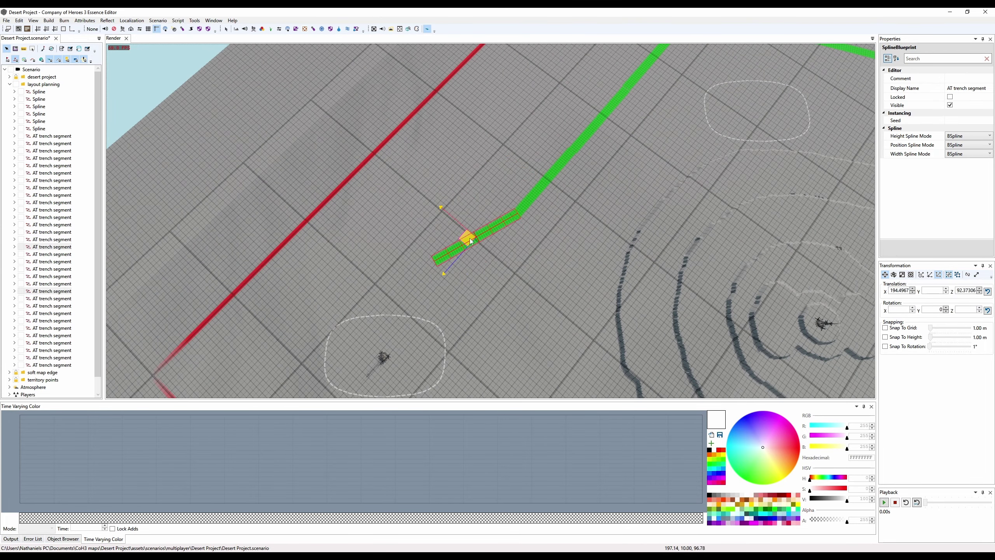
- Paste a further segment pair, rotate it almost level and attach it above the corner territory loop
key(ctrl+v)
drag(467, 239, 380, 290)
drag(407, 332, 384, 335)
drag(386, 288, 376, 261)
middle_drag(376, 262, 468, 219)
- Paste the next segment pair, rotate it diagonally and connect it to the level piece just before the red boundary
key(ctrl+v)
drag(454, 239, 364, 254)
drag(356, 306, 396, 296)
drag(364, 257, 384, 258)
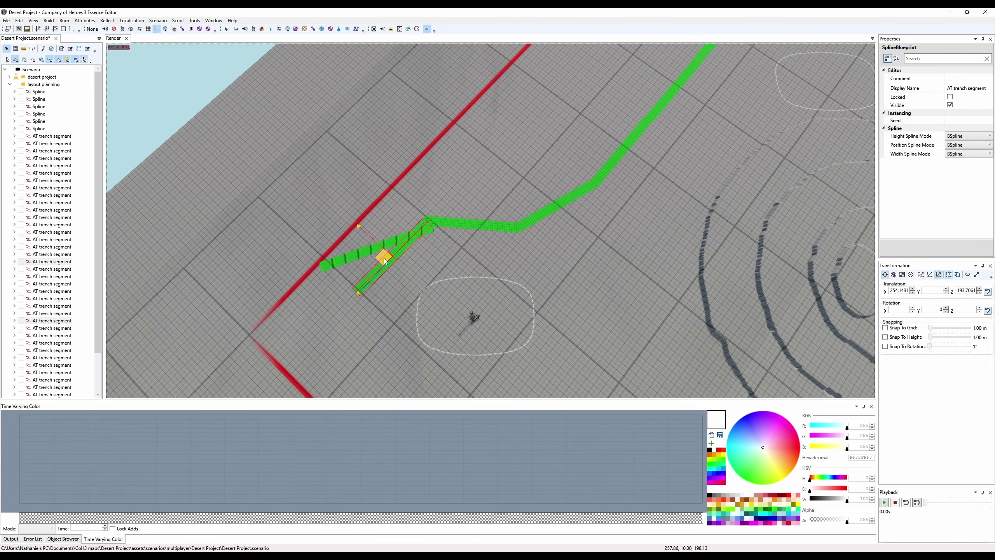
- Paste two more segment pairs and rotate them to carry the zigzag across the red map boundary
key(ctrl+v)
drag(340, 282, 320, 261)
drag(352, 252, 289, 280)
key(ctrl+v)
drag(306, 320, 336, 308)
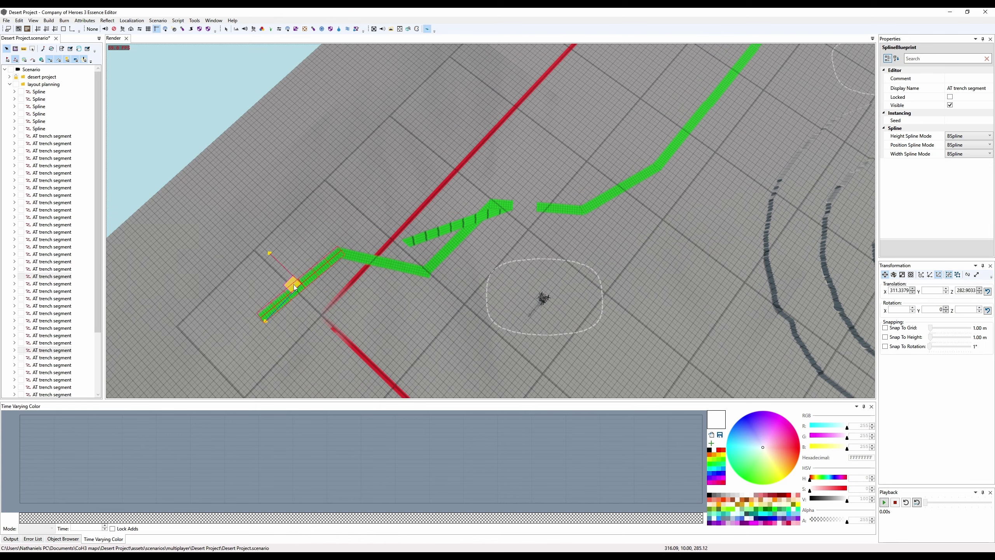
- Add rotated copies of the segment pair outside the red boundary to continue the zigzag toward the terrain's edge
middle_drag(291, 283, 418, 251)
key(ctrl+v)
drag(418, 252, 319, 289)
drag(292, 321, 350, 316)
drag(319, 288, 300, 199)
key(ctrl+v)
- Review the complete trench line across the map and save the scenario
click(530, 269)
scroll(530, 269, down, 10)
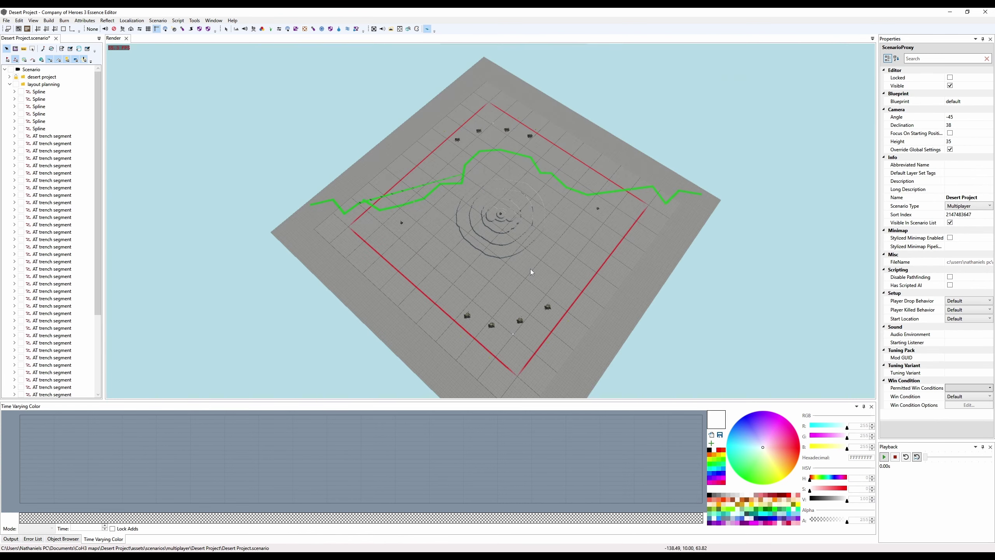
scroll(530, 268, up, 5)
mouse_move(530, 268)
middle_down()
mouse_move(528, 239)
mouse_move(556, 235)
mouse_move(530, 266)
middle_up()
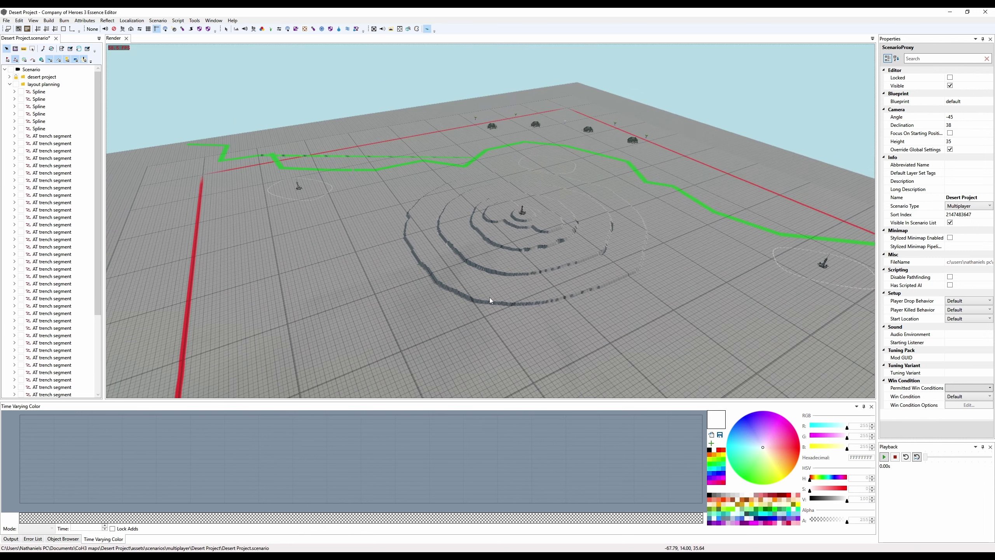
key(ctrl+s)
middle_drag(486, 297, 508, 305)
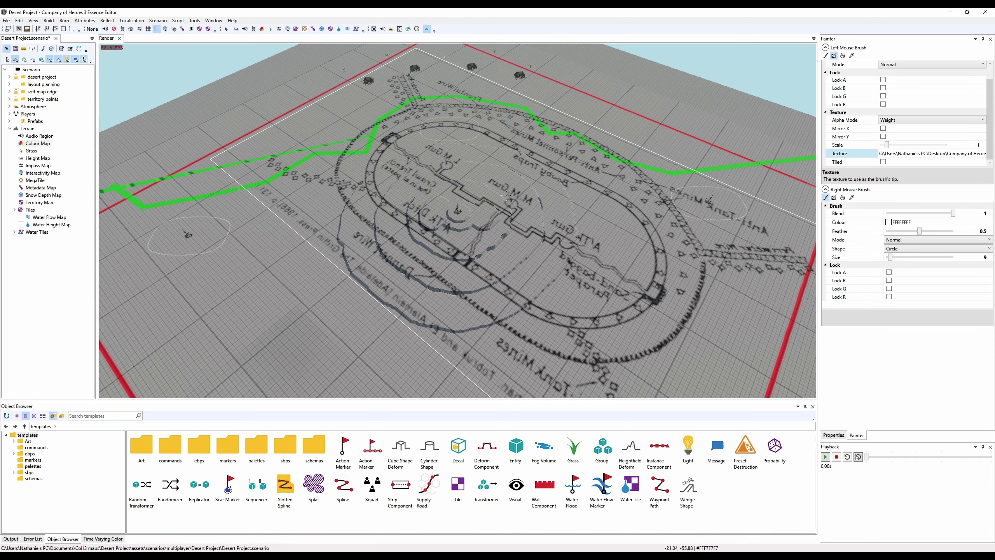
- Turn on Mirror X for the brush texture and undo the test stamp
scroll(539, 171, down, 2)
middle_drag(538, 172, 548, 179)
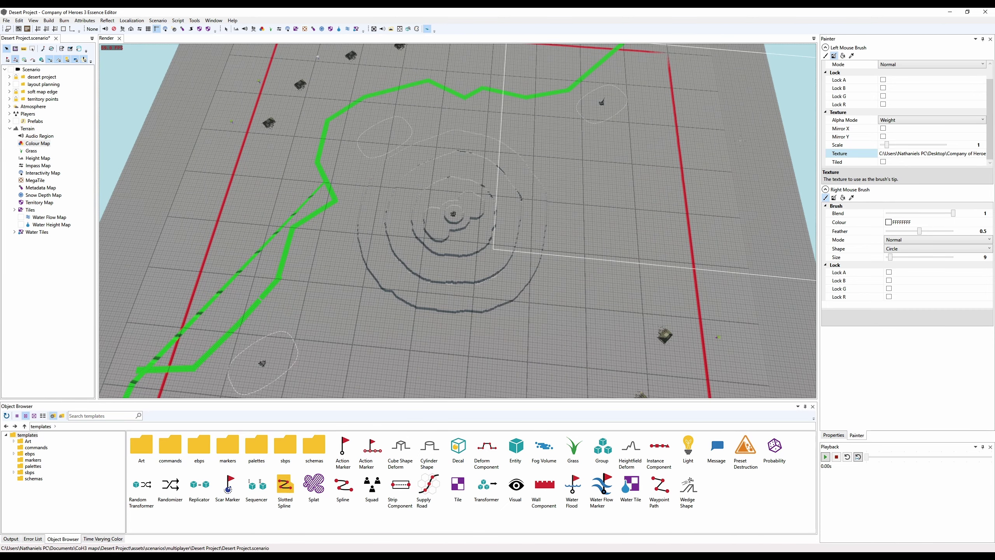
click(883, 128)
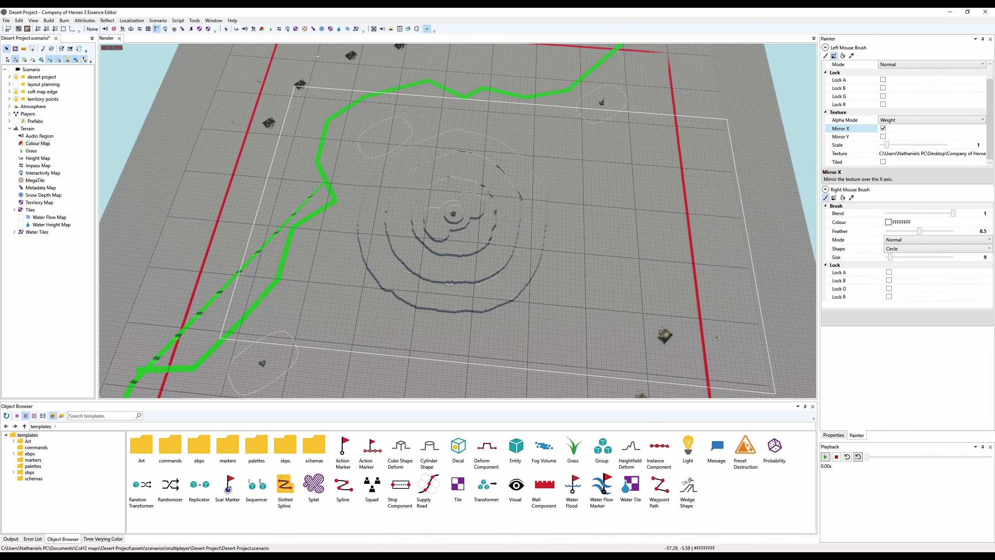
middle_drag(499, 215, 490, 201)
key(ctrl+z)
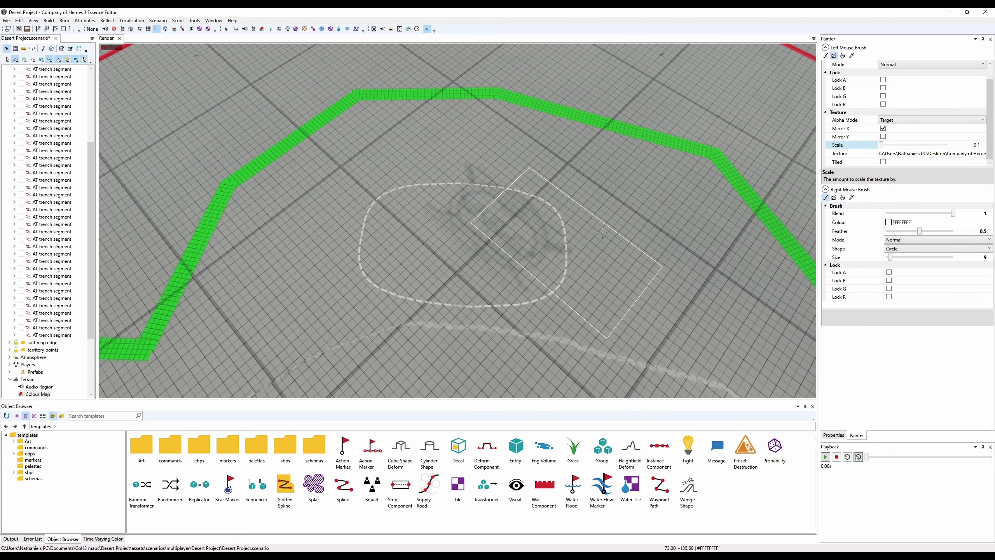
- Set the brush texture scale to 0.2 and try a stamp on the dotted loop inside the trench's arc
click(973, 144)
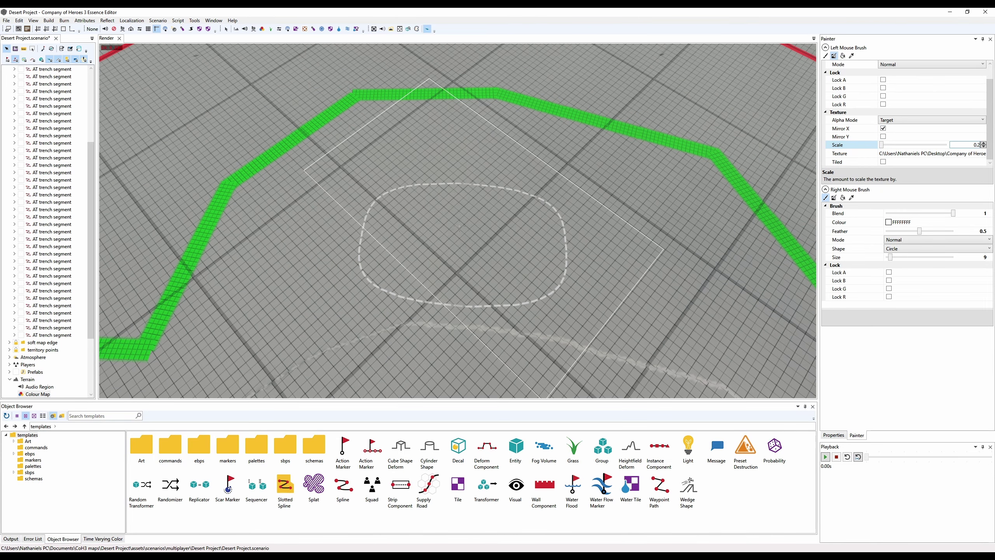
click(474, 262)
alt+drag(475, 262, 492, 264)
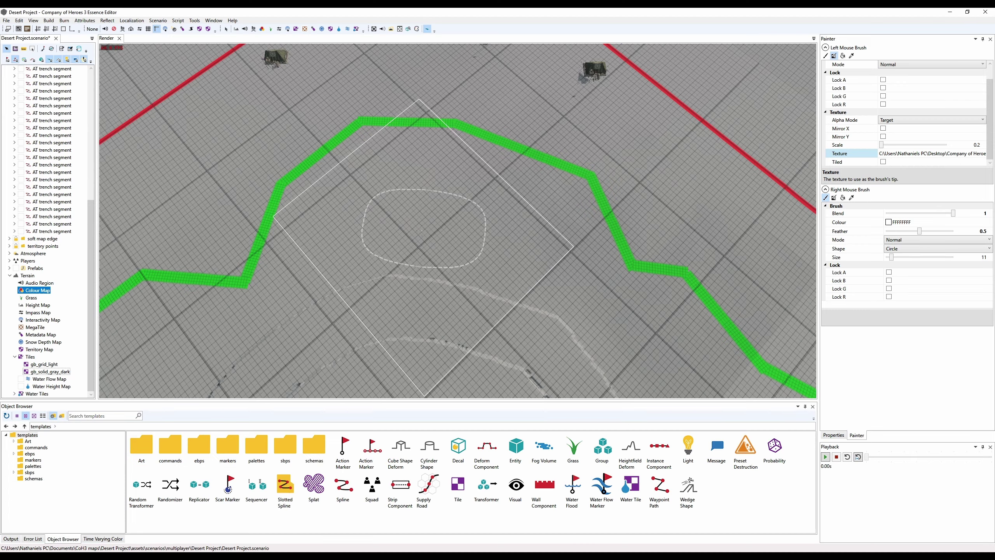
- Stamp the oval strongpoint texture over the dotted loop inside the trench's arc on the Colour Map
click(422, 228)
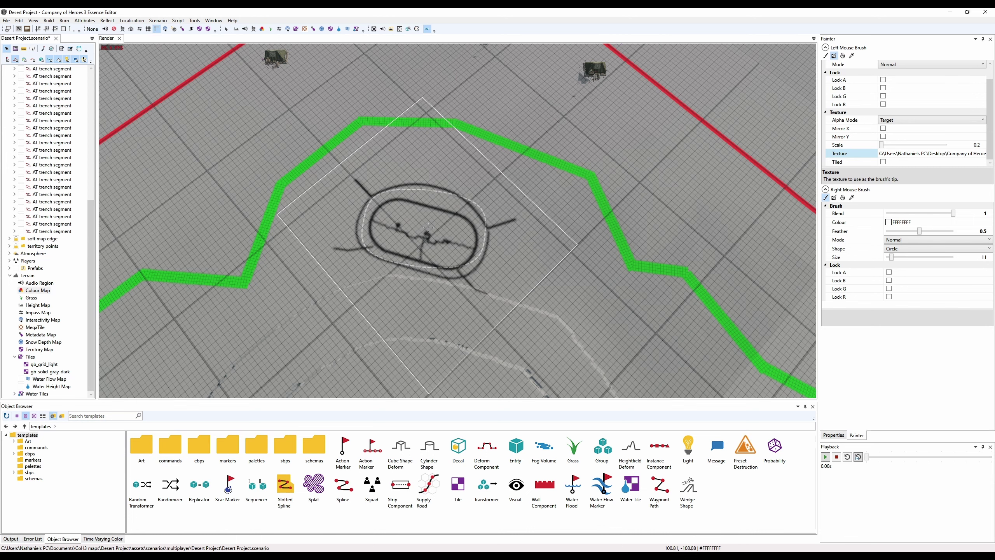
scroll(429, 227, up, 5)
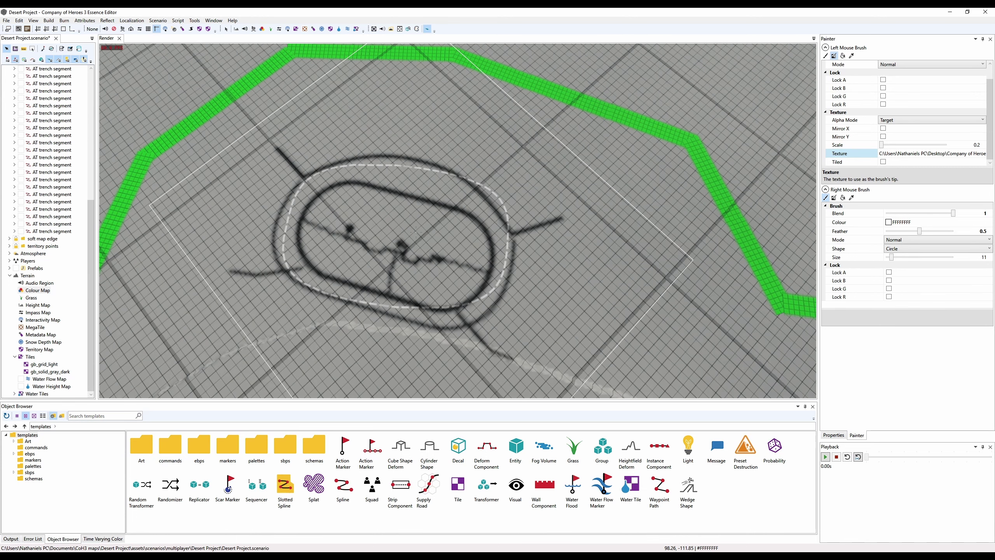
scroll(416, 232, down, 4)
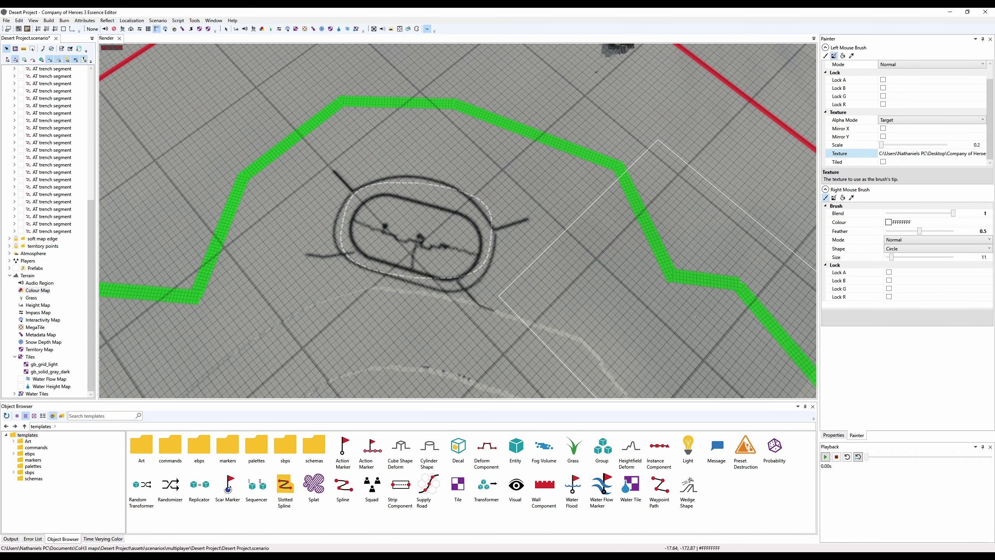
- Stamp the same oval strongpoint texture over the dotted loop around the territory point near the red boundary's corner
mouse_move(707, 321)
middle_down()
mouse_move(700, 294)
mouse_move(558, 198)
mouse_move(286, 47)
middle_up()
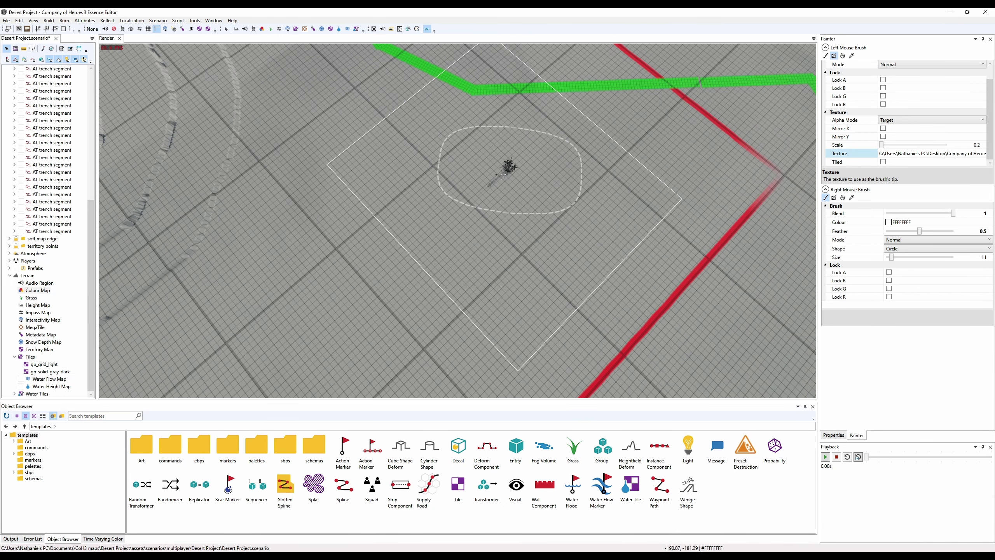
click(509, 168)
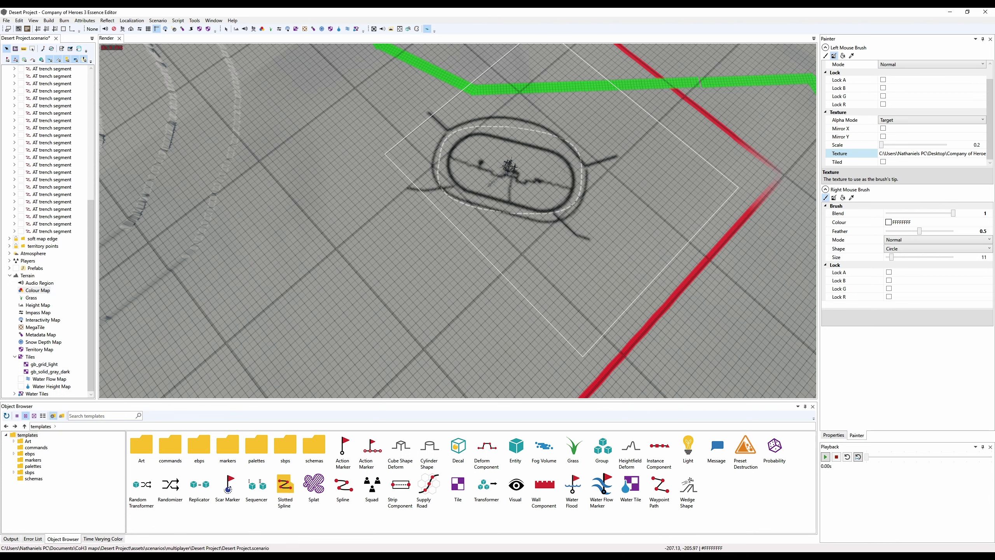
mouse_move(563, 171)
middle_down()
mouse_move(551, 189)
mouse_move(569, 202)
middle_up()
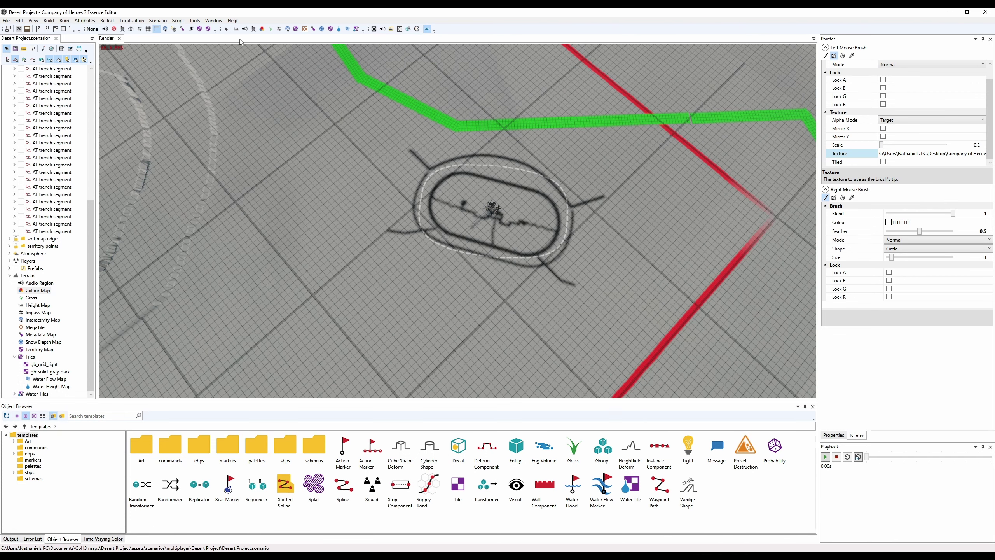
- Switch to object selection and inspect how the stamped strongpoints line up with the dotted loops and trench line
click(227, 29)
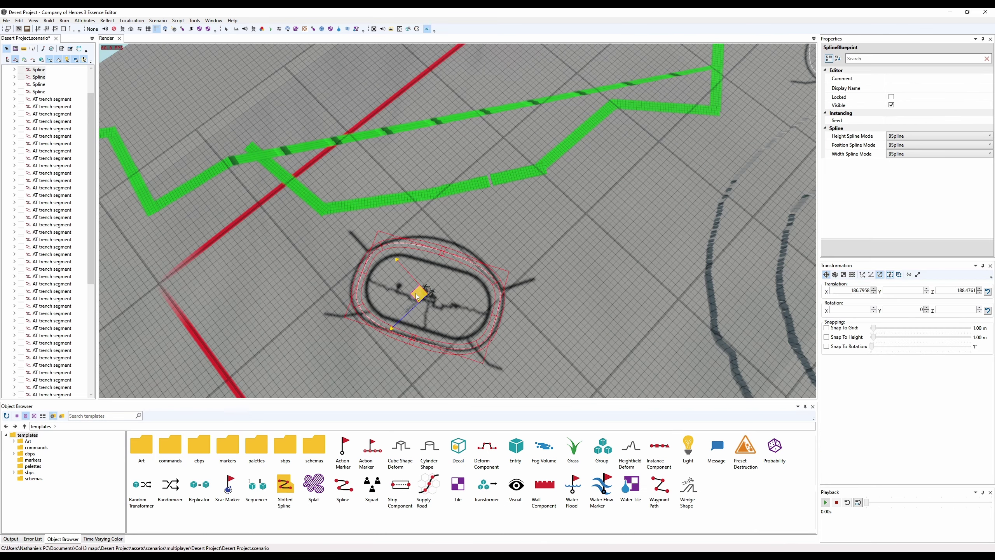
scroll(599, 197, down, 5)
click(597, 199)
middle_drag(585, 210, 332, 191)
middle_drag(584, 215, 646, 184)
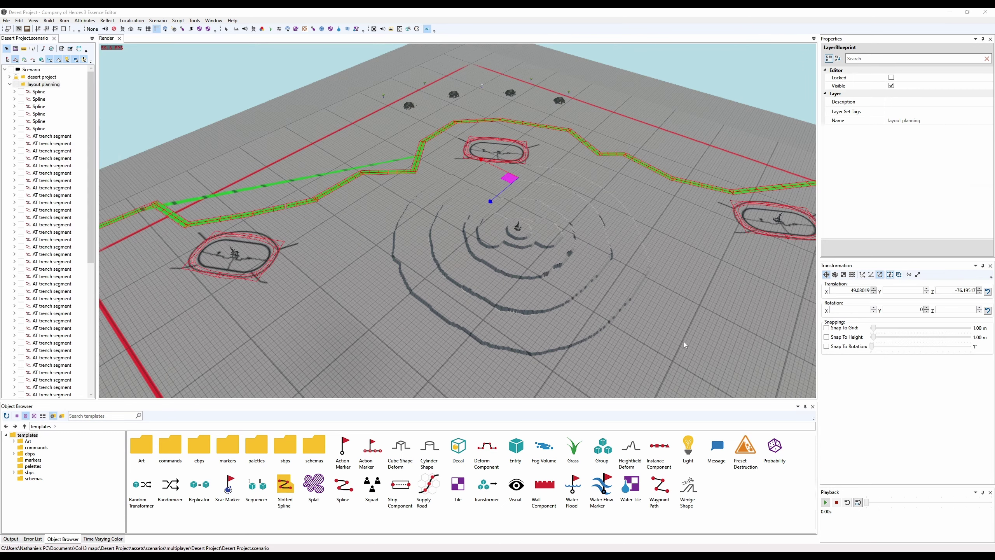
drag(492, 169, 459, 246)
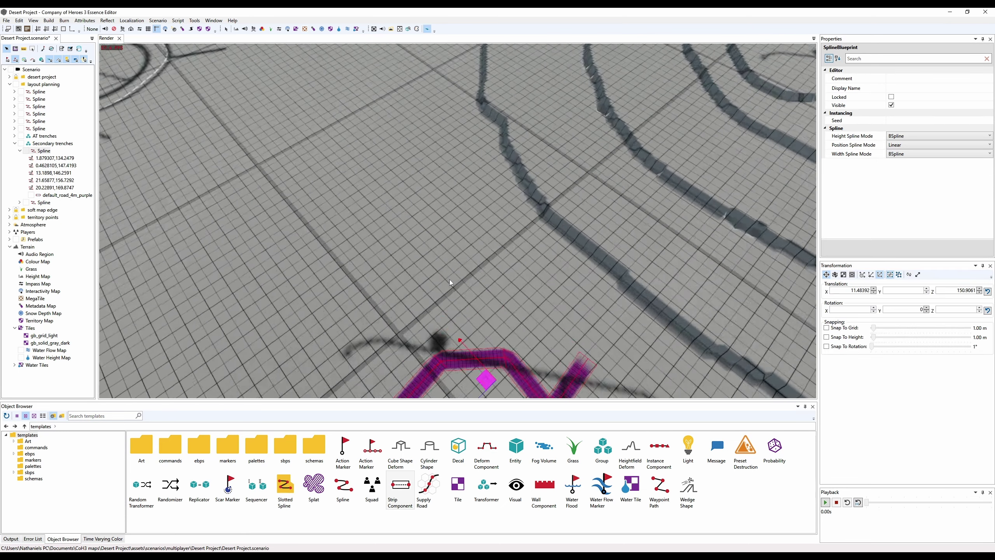
- Measure the distance between the two ends of the purple secondary trench with the ruler
middle_drag(451, 282, 466, 113)
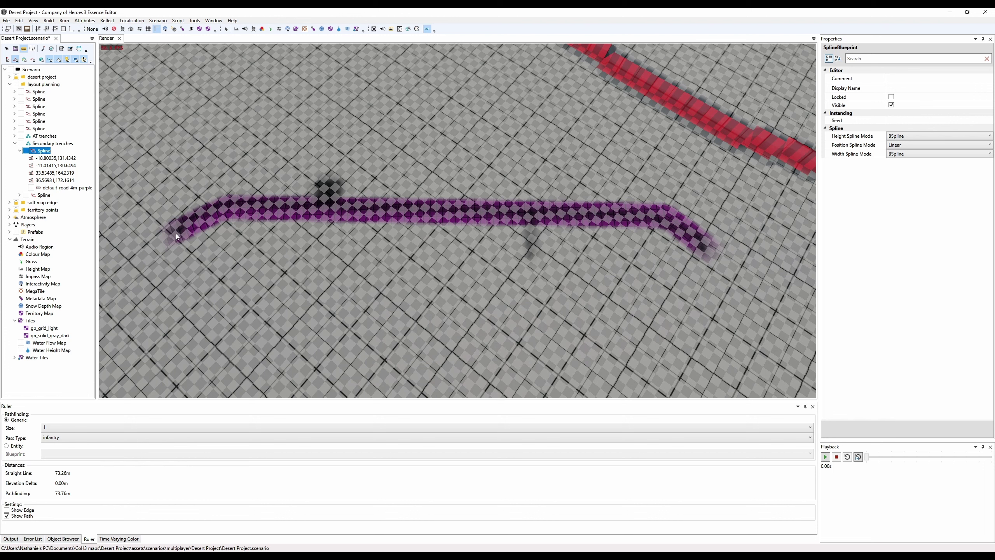
click(176, 233)
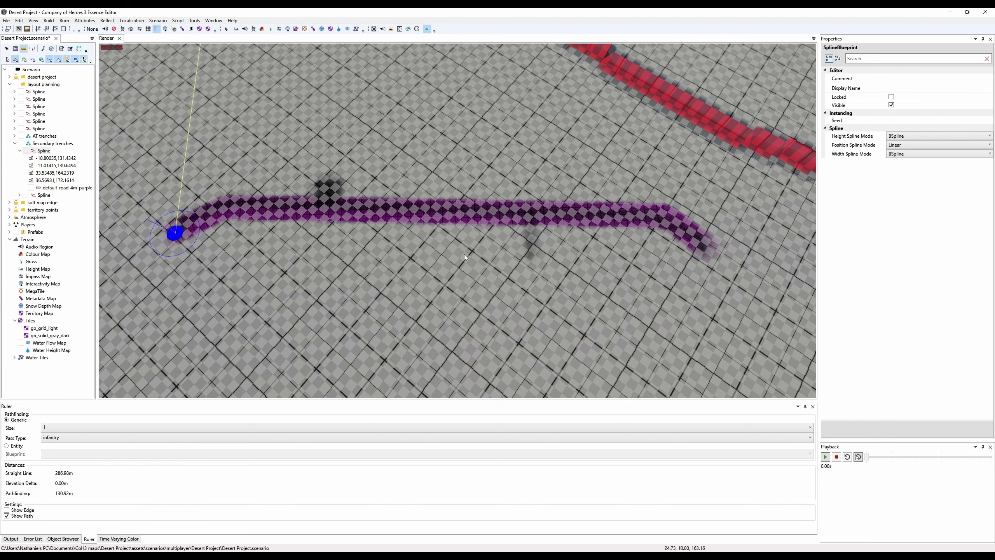
click(709, 249)
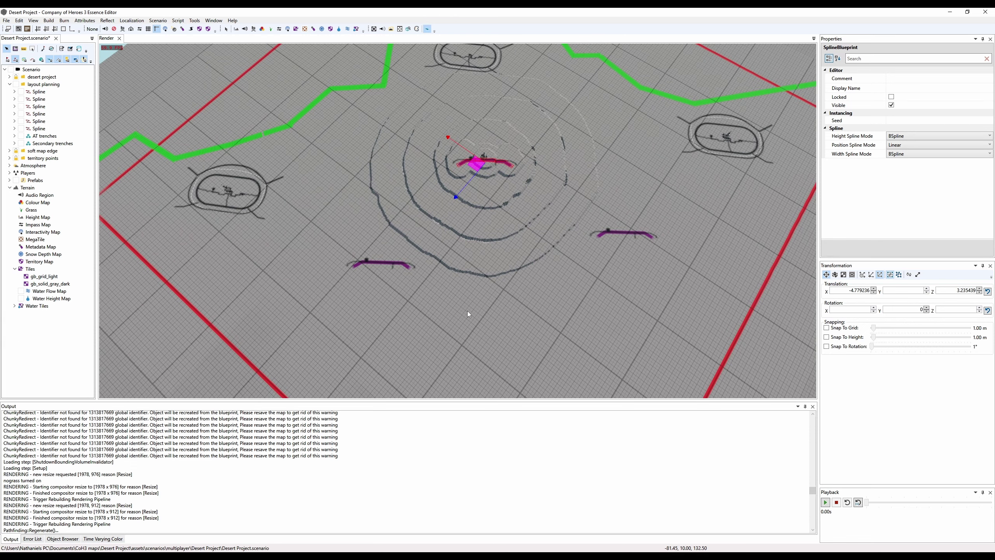
- Paint the green trench's bend beside the grey area marker with the red size 24 circular brush
click(468, 312)
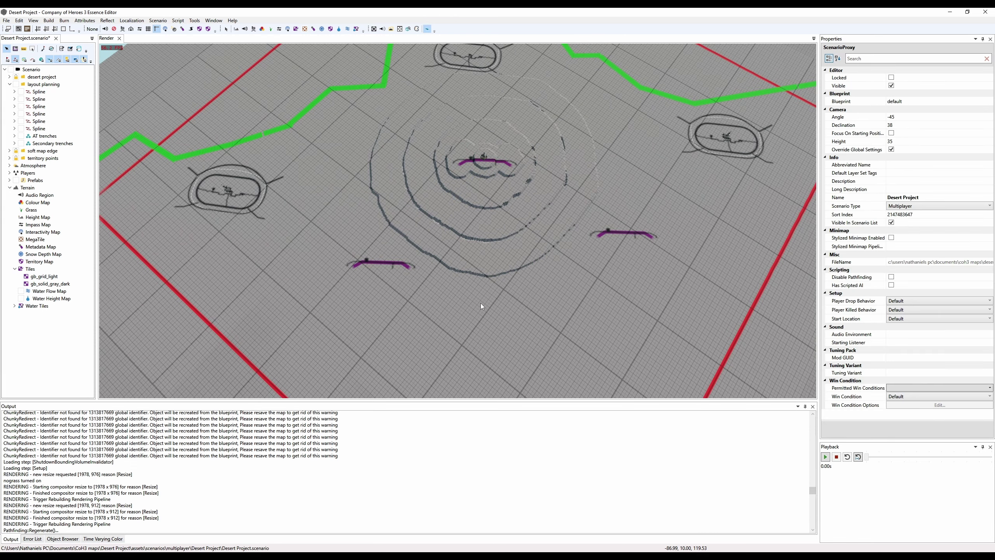
middle_drag(471, 197, 461, 263)
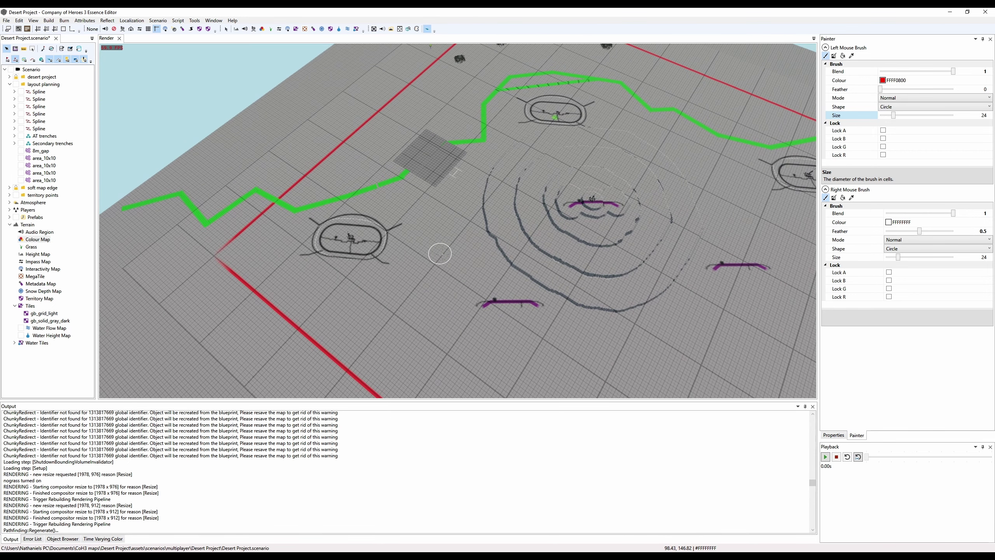
middle_drag(463, 250, 462, 251)
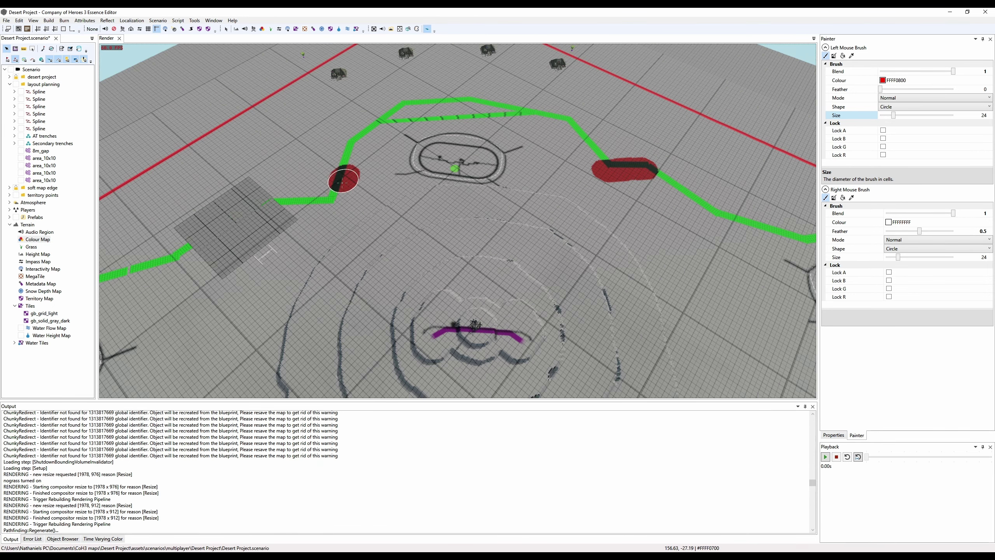
mouse_move(344, 179)
mouse_down()
mouse_move(337, 195)
mouse_move(307, 204)
mouse_up()
middle_drag(572, 226, 557, 225)
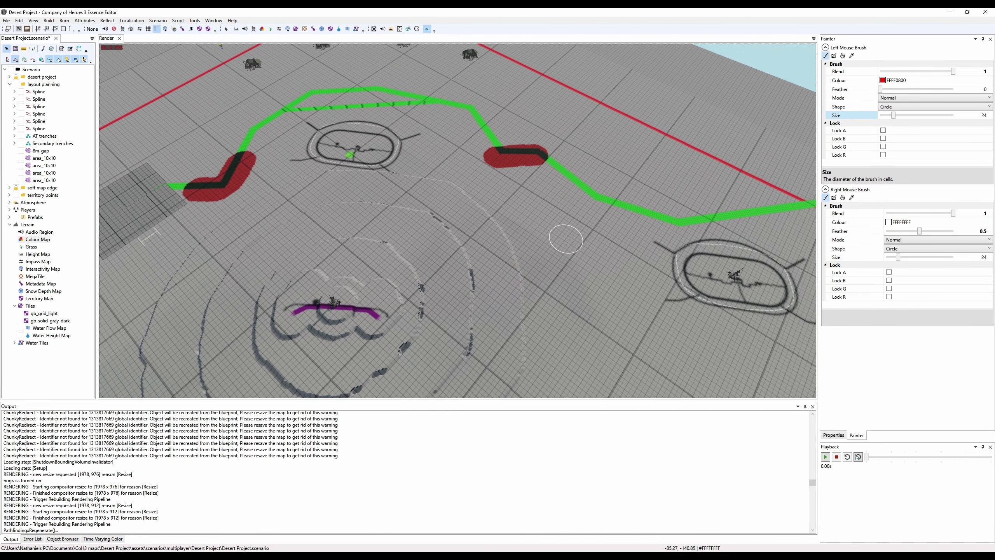
- Paint a large red area between the hill and the eastern strongpoint, plus a red strip over the green trench at the boundary crossing
key(w)
mouse_move(547, 202)
mouse_down()
mouse_move(507, 214)
mouse_move(497, 246)
mouse_move(534, 279)
mouse_move(582, 264)
mouse_move(582, 232)
mouse_move(565, 205)
mouse_move(535, 206)
mouse_move(514, 237)
mouse_move(552, 241)
mouse_move(542, 234)
mouse_up()
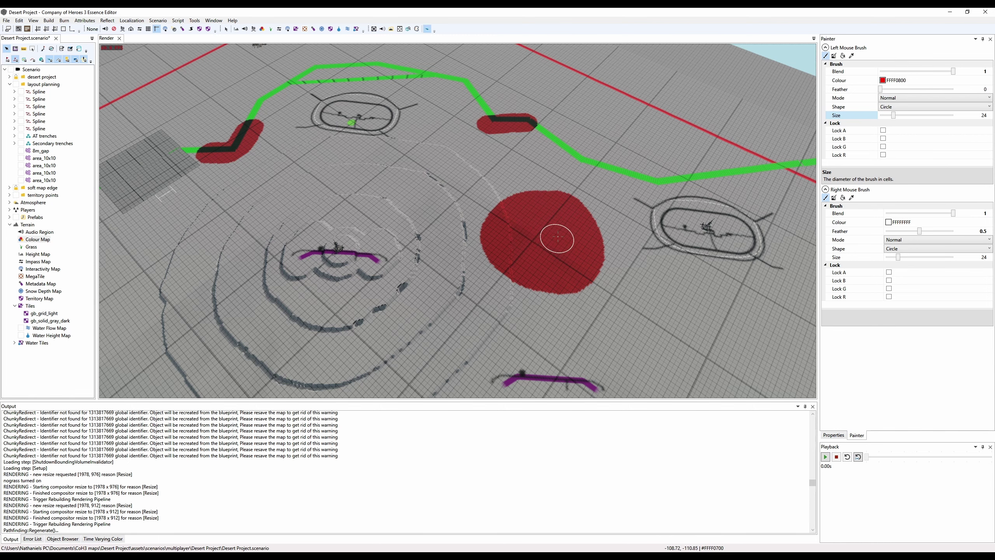
middle_drag(544, 234, 353, 276)
key(d)
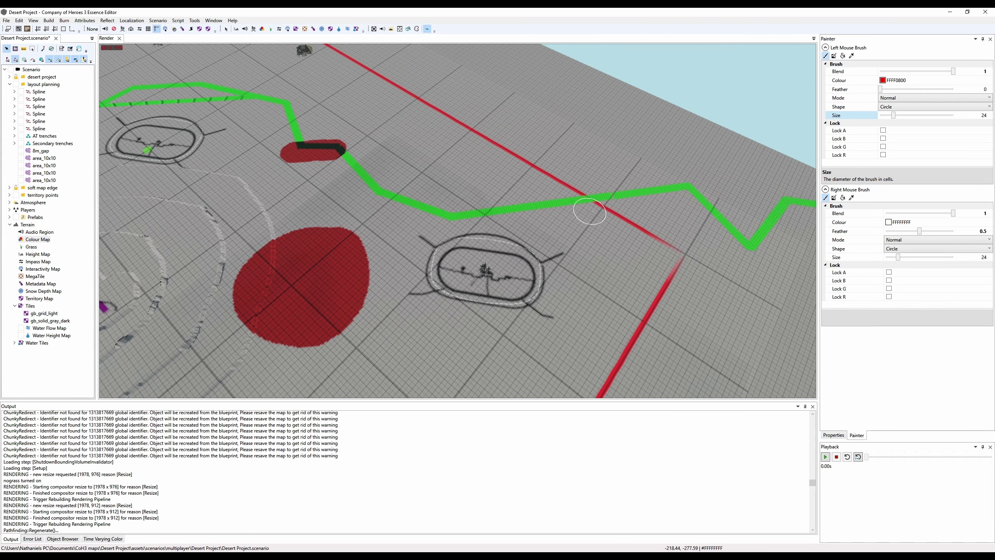
drag(590, 211, 665, 204)
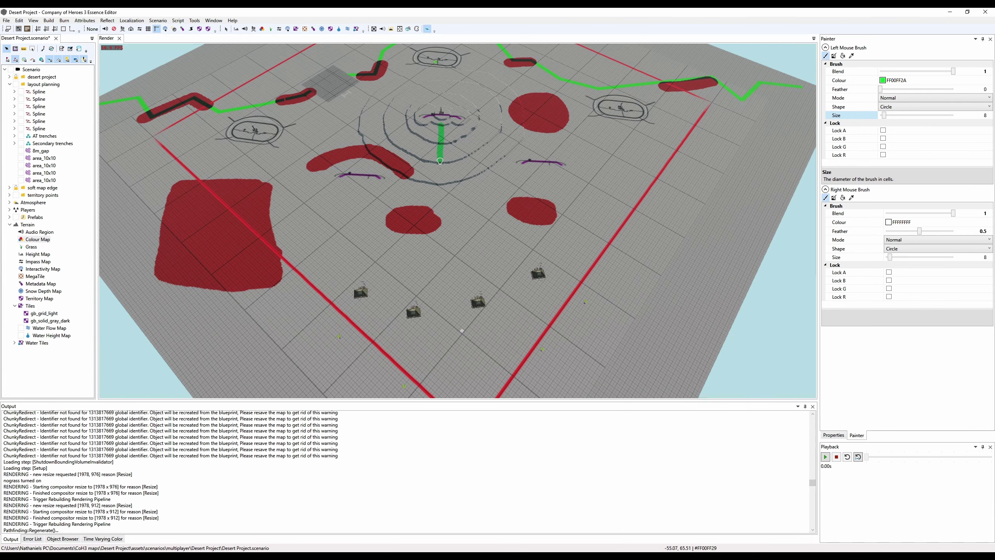
- Extend the green path from the central hill with the FF00FF2A size 8 brush and add a short side branch across the contours
mouse_move(443, 184)
mouse_down()
mouse_move(461, 216)
mouse_move(544, 238)
mouse_up()
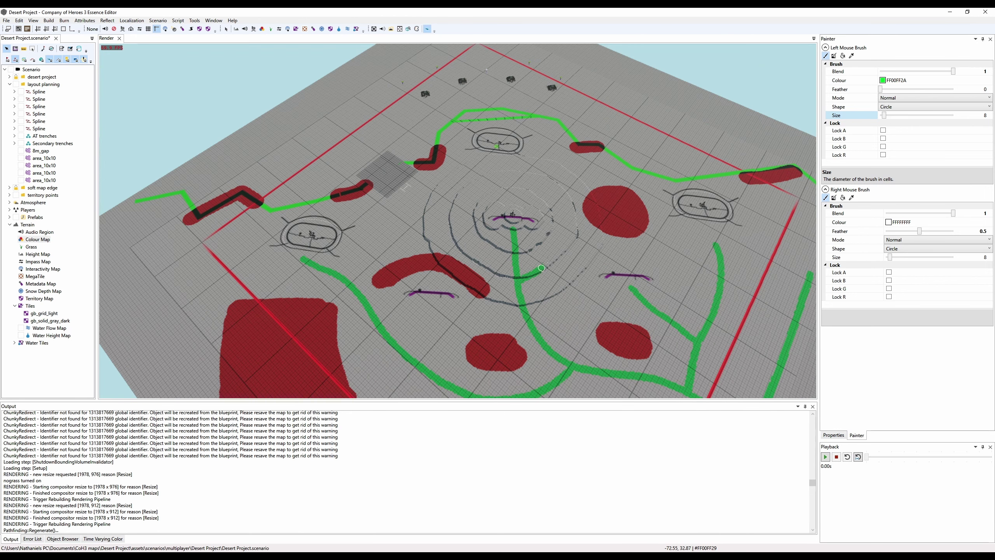
drag(543, 268, 567, 233)
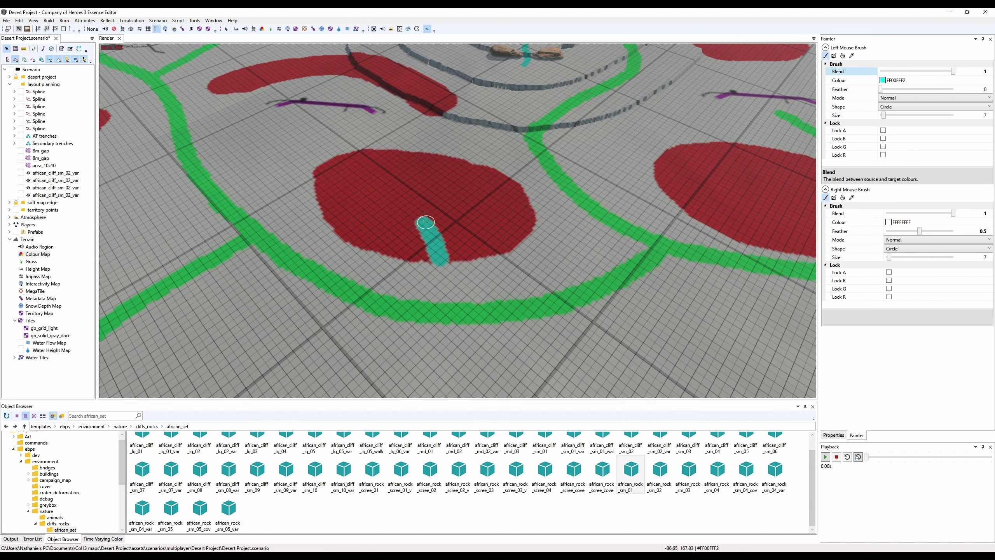
- Paint cyan FF00FFF2 size 7 stripes through the red patch between the green paths and twice across the curved red band
mouse_move(423, 221)
mouse_down()
mouse_move(419, 203)
mouse_move(451, 174)
mouse_move(425, 186)
mouse_move(383, 157)
mouse_up()
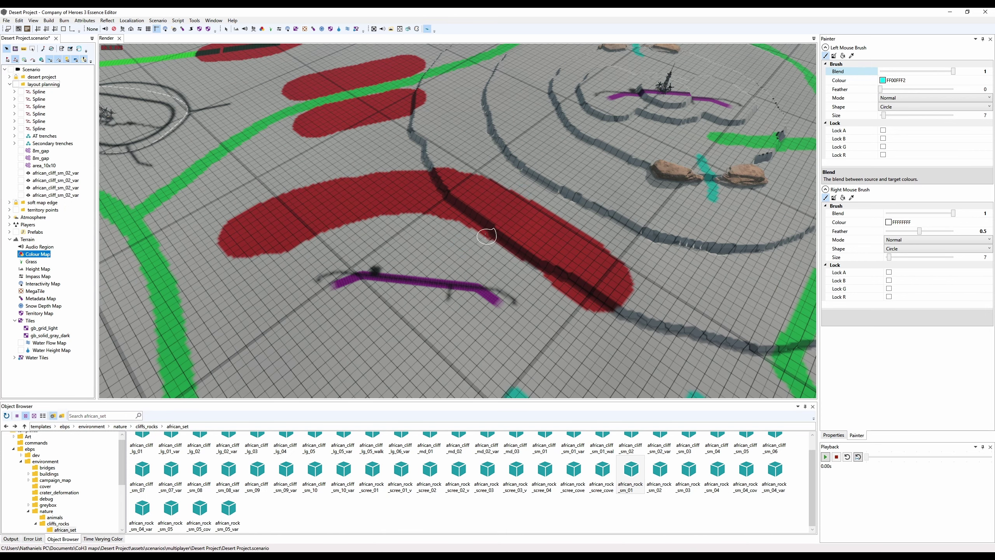
mouse_move(482, 237)
mouse_down()
mouse_move(519, 202)
mouse_move(493, 241)
mouse_move(535, 205)
mouse_up()
mouse_move(453, 240)
middle_down()
mouse_move(532, 188)
mouse_move(560, 231)
mouse_move(553, 187)
middle_up()
middle_drag(447, 137, 430, 262)
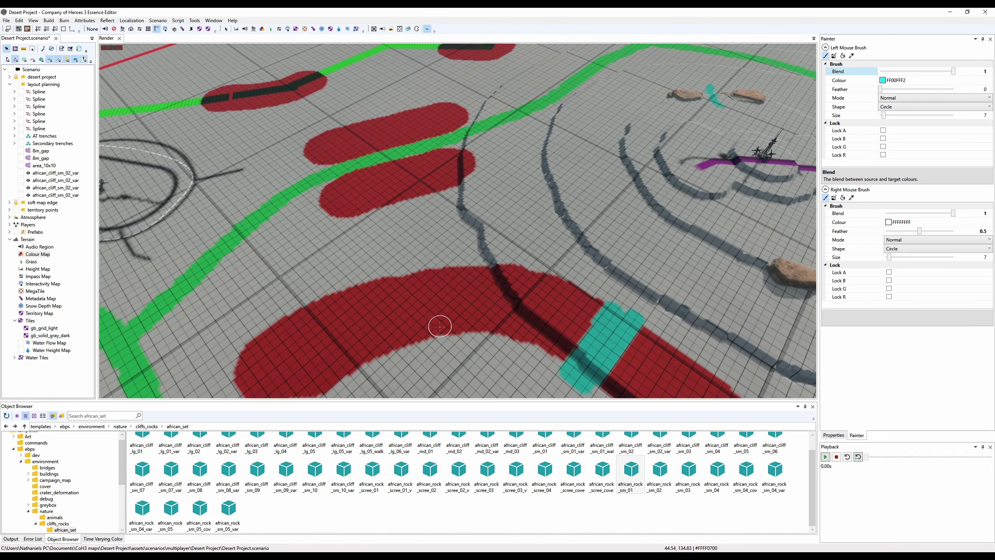
mouse_move(421, 340)
mouse_down()
mouse_move(417, 265)
mouse_move(427, 270)
mouse_move(426, 337)
mouse_move(429, 271)
mouse_up()
- Paint a cyan size 7 stripe across each of the two red ovals flanking the green path
middle_drag(397, 352, 430, 231)
key(Up)
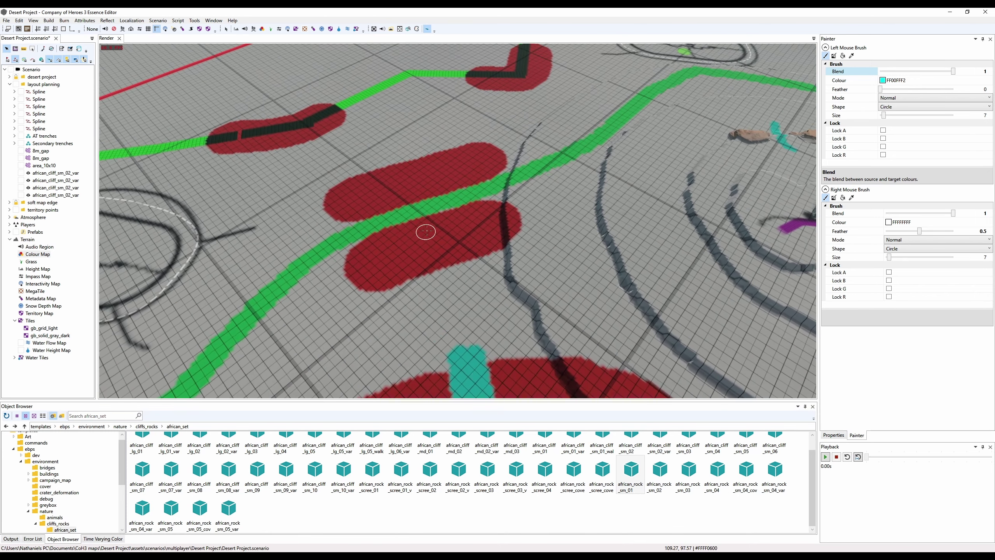
mouse_move(428, 281)
mouse_down()
mouse_move(427, 293)
mouse_move(421, 233)
mouse_move(433, 282)
mouse_up()
middle_drag(427, 231, 426, 252)
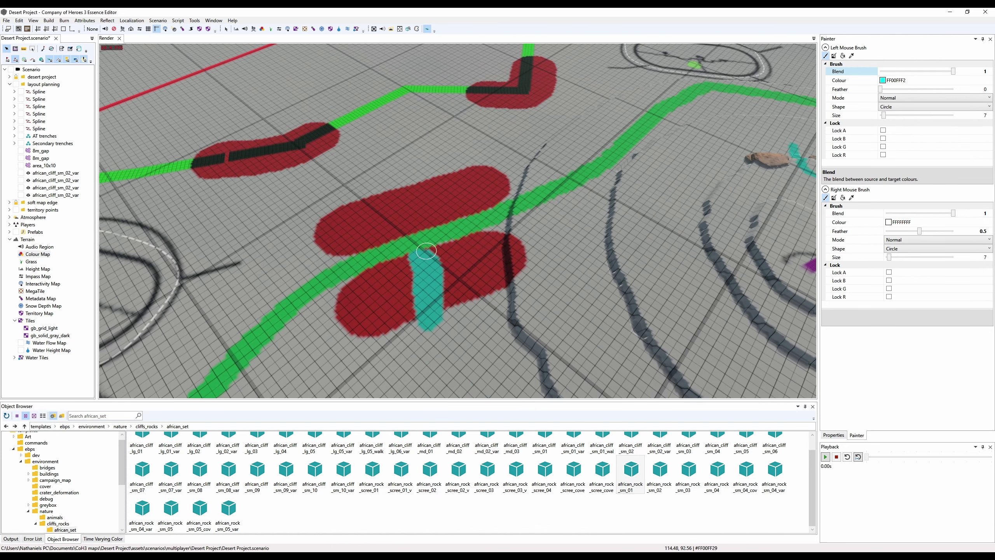
mouse_move(409, 237)
mouse_down()
mouse_move(403, 192)
mouse_move(416, 231)
mouse_up()
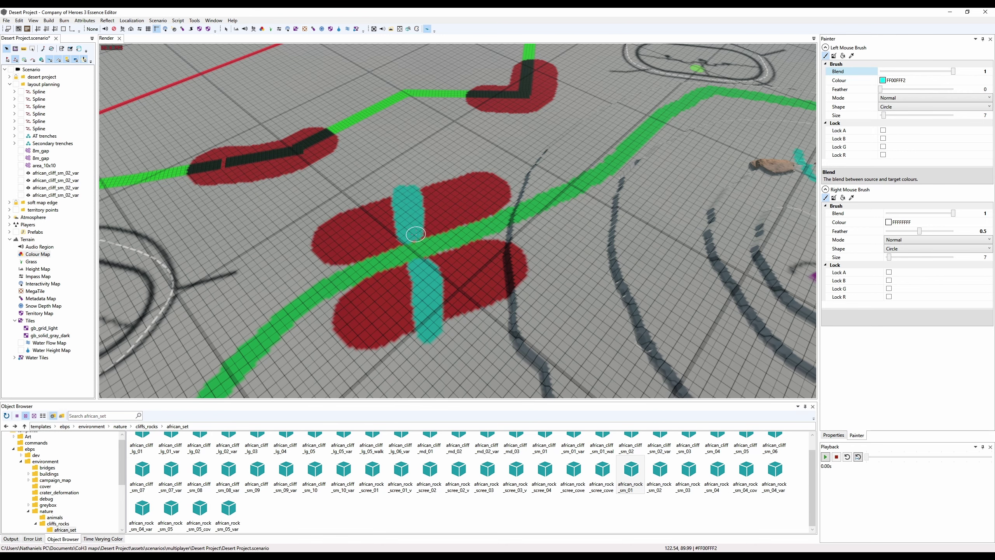
middle_drag(420, 236, 420, 235)
scroll(349, 215, down, 3)
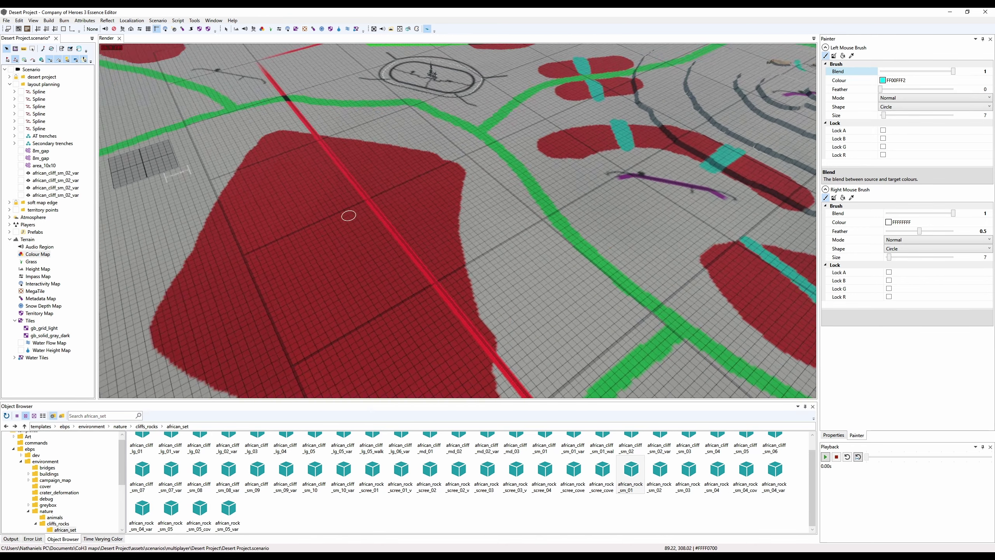
scroll(337, 220, down, 3)
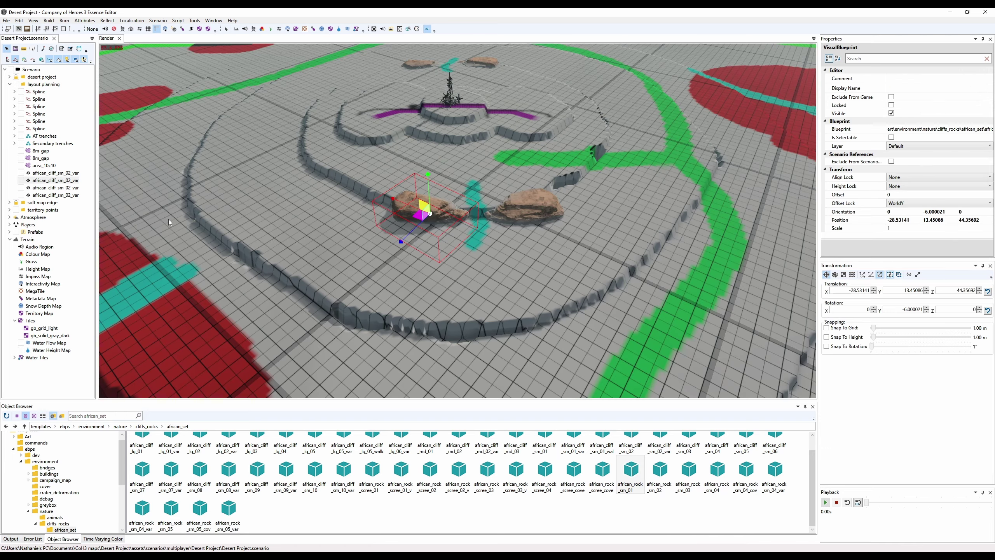
- Duplicate the selected cliff rock away from the cyan gap to about X -18.84, Z 48.11 and rotate the copy to -162° about Y
scroll(470, 296, up, 3)
scroll(469, 296, up, 3)
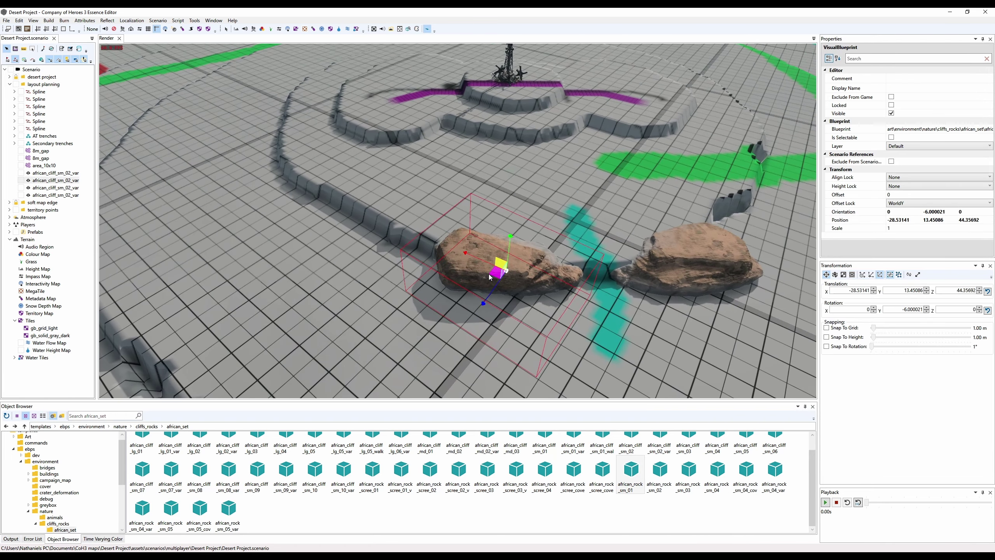
shift+drag(501, 270, 431, 255)
key(e)
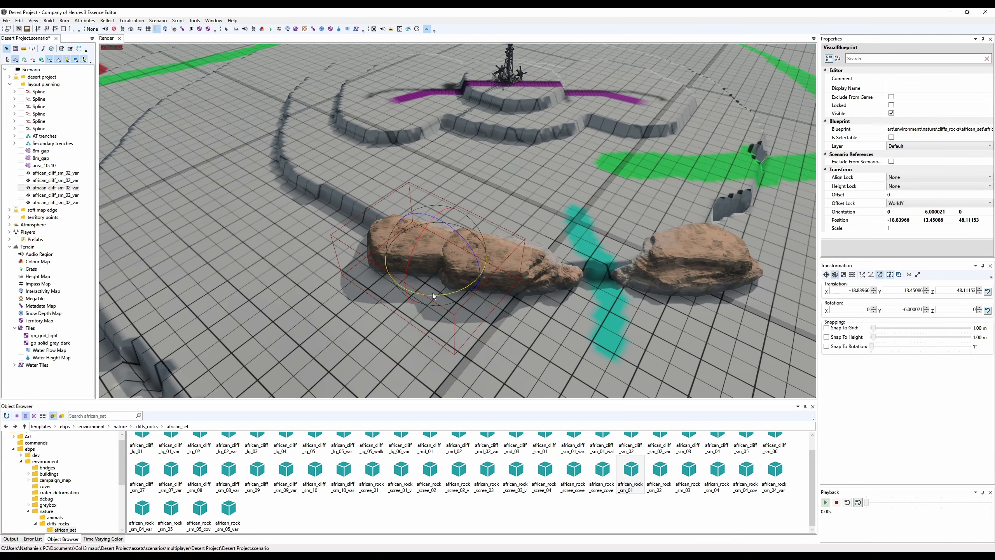
drag(432, 292, 494, 304)
key(w)
- Open the blueprint file selection for the duplicated cliff and browse the african_set models to the small cliffs
click(976, 130)
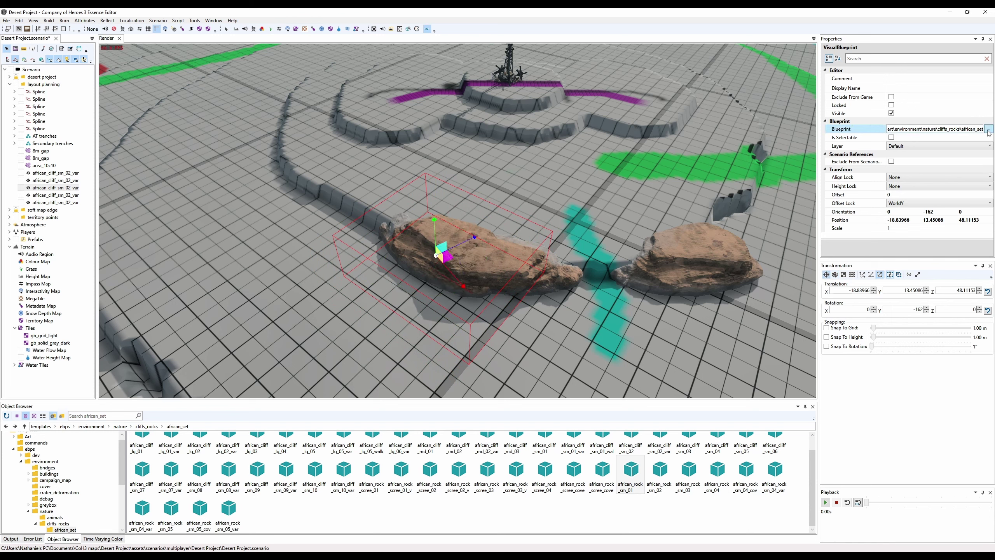
click(989, 129)
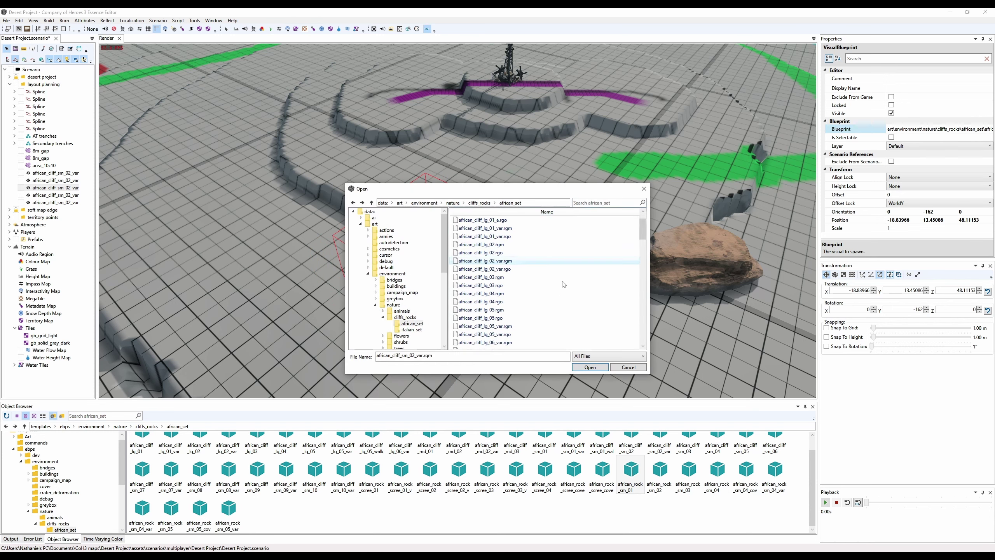
scroll(563, 284, down, 3)
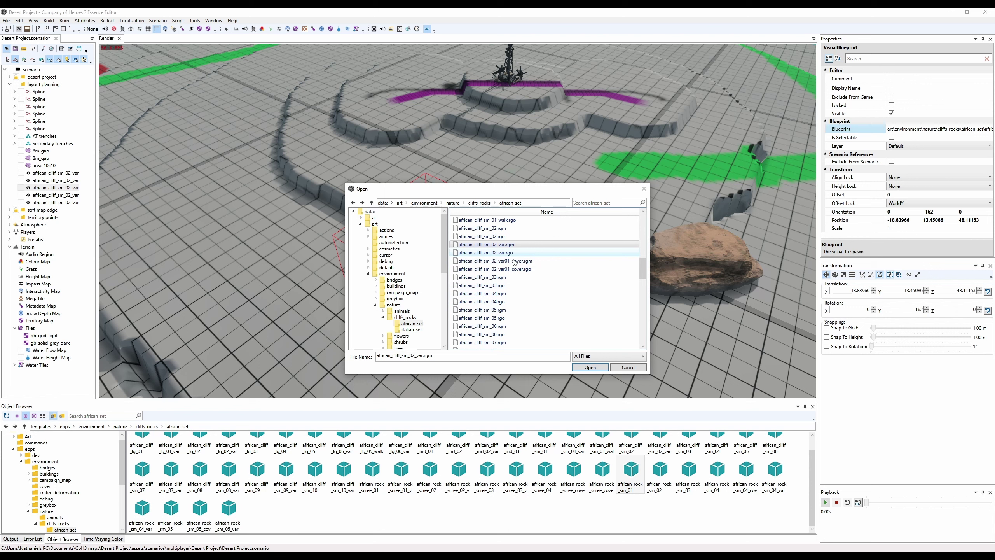